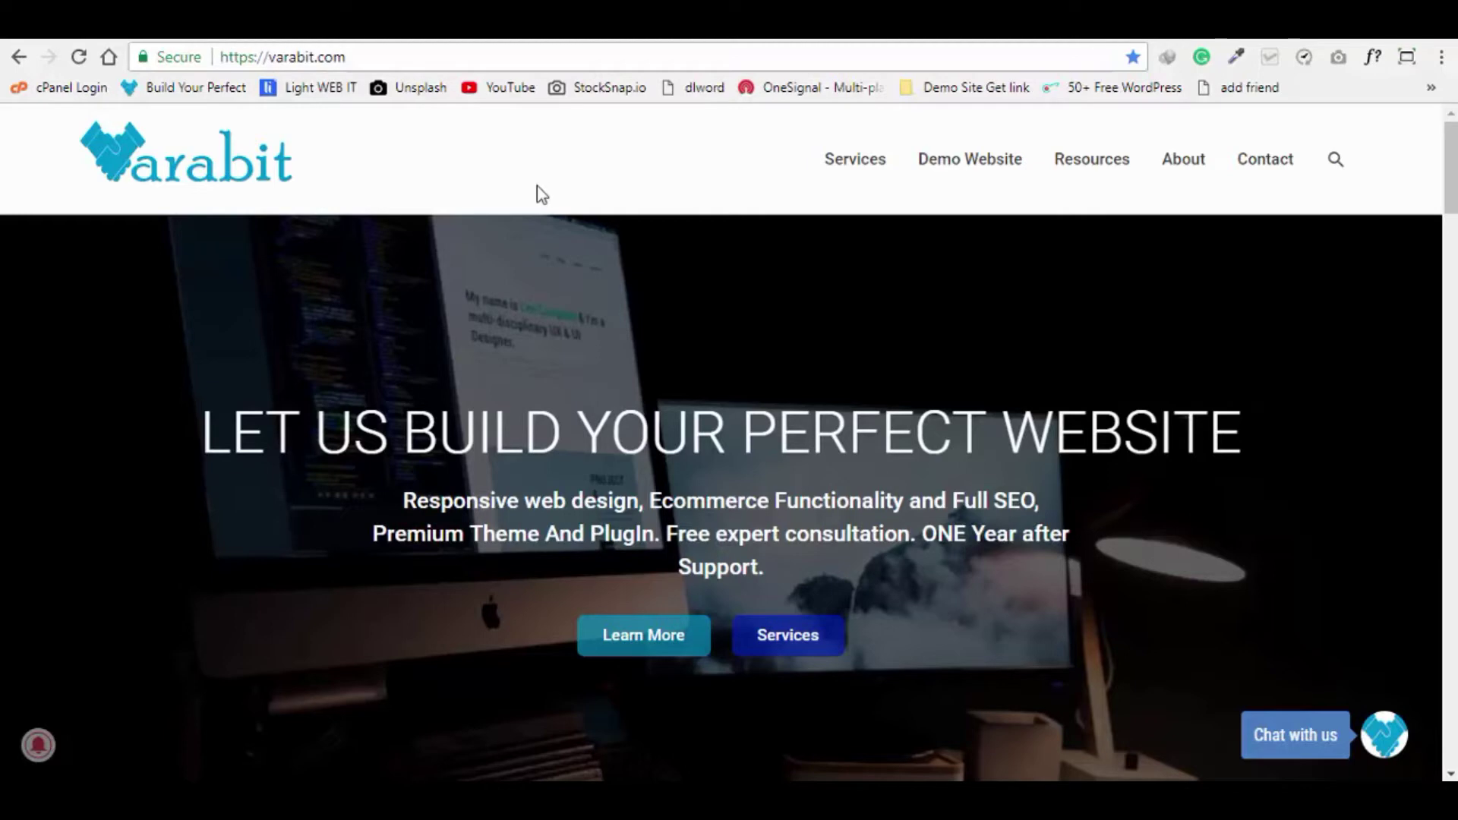
Open the Local by Flywheel website's free download form and choose Windows as the platform.
{"action": "left_click", "coordinate": [338, 31]}
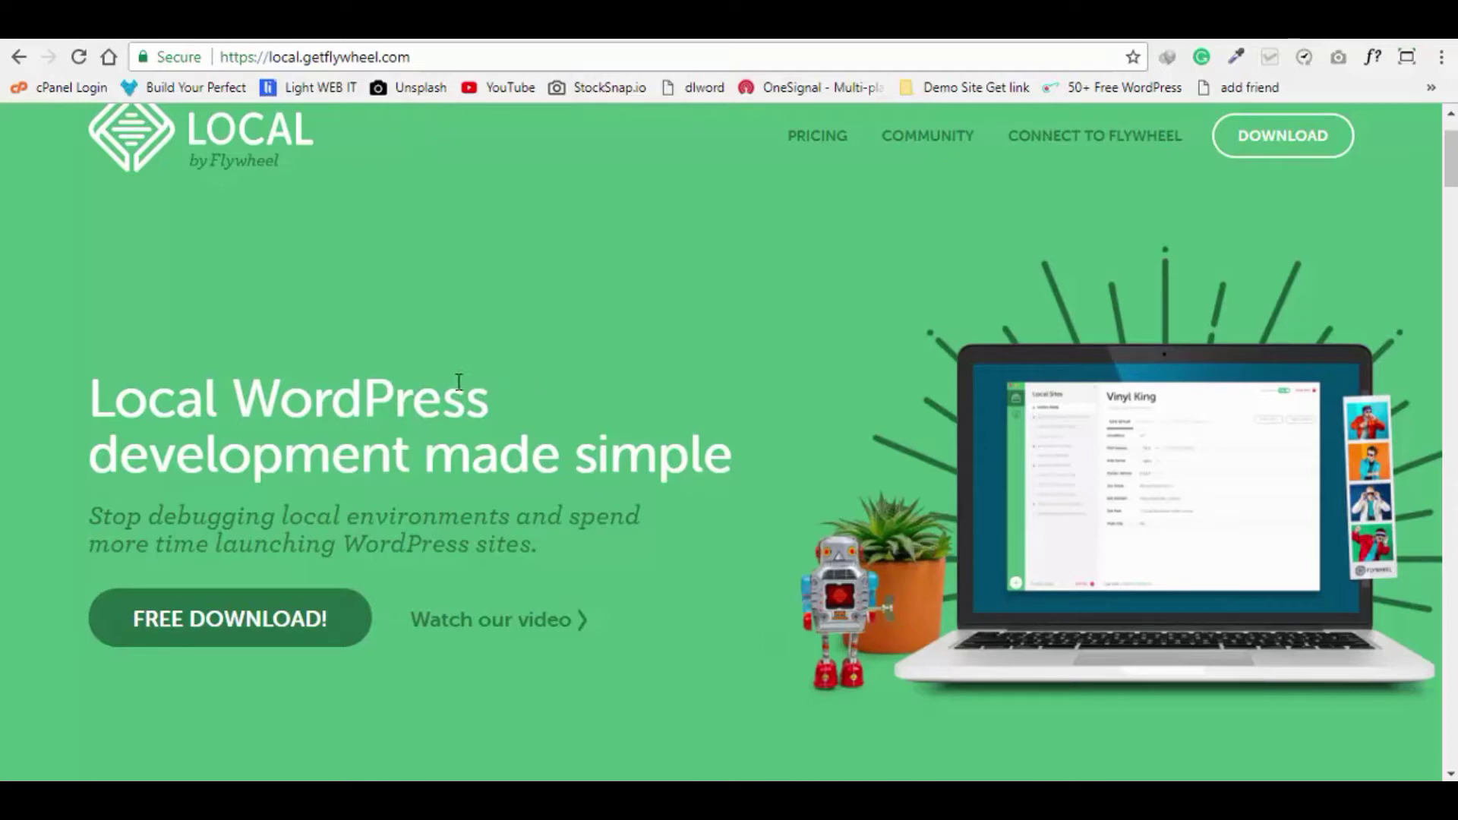
{"action": "left_click", "coordinate": [248, 624]}
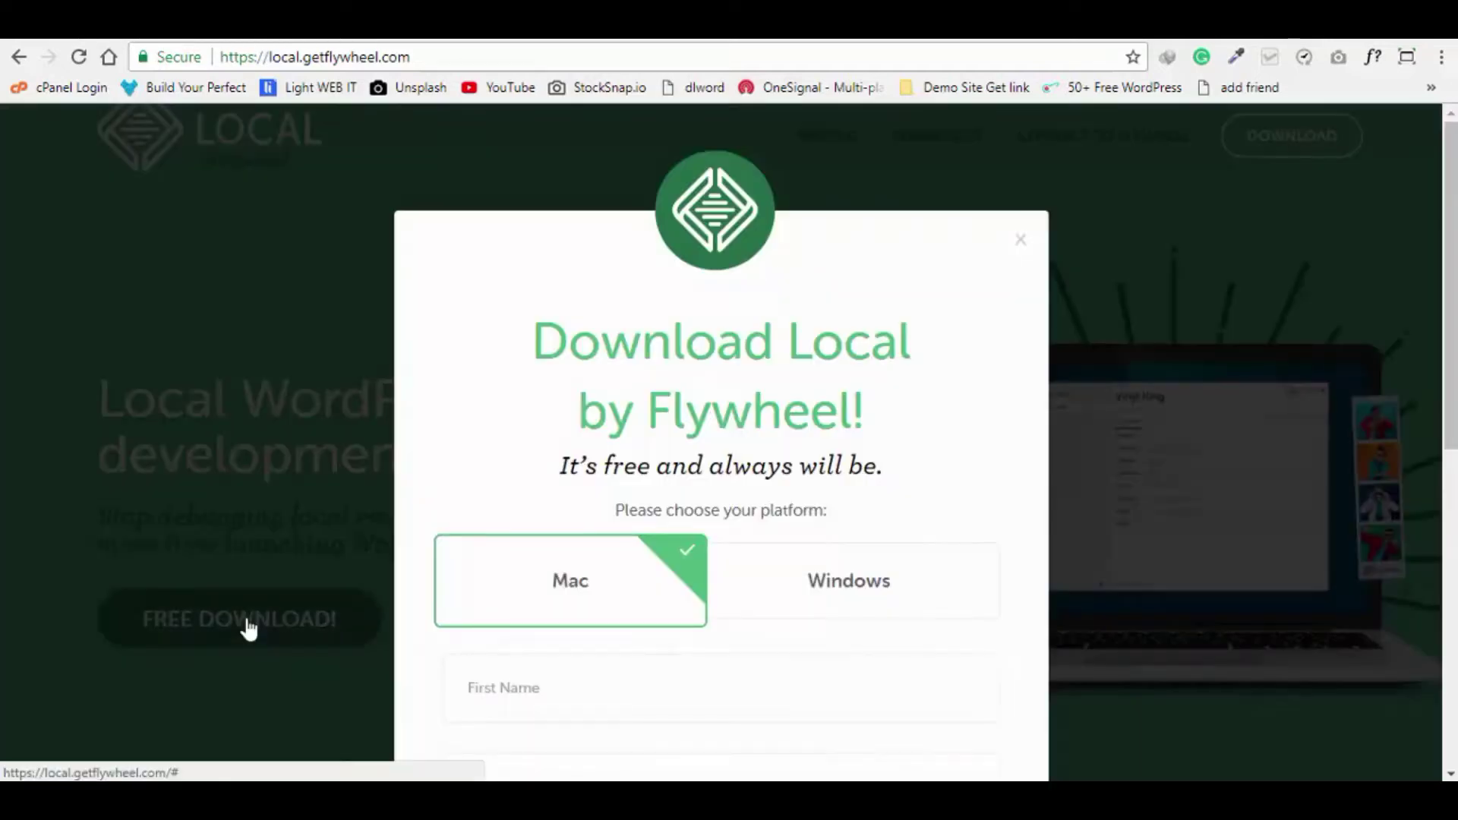
{"action": "left_click", "coordinate": [849, 586]}
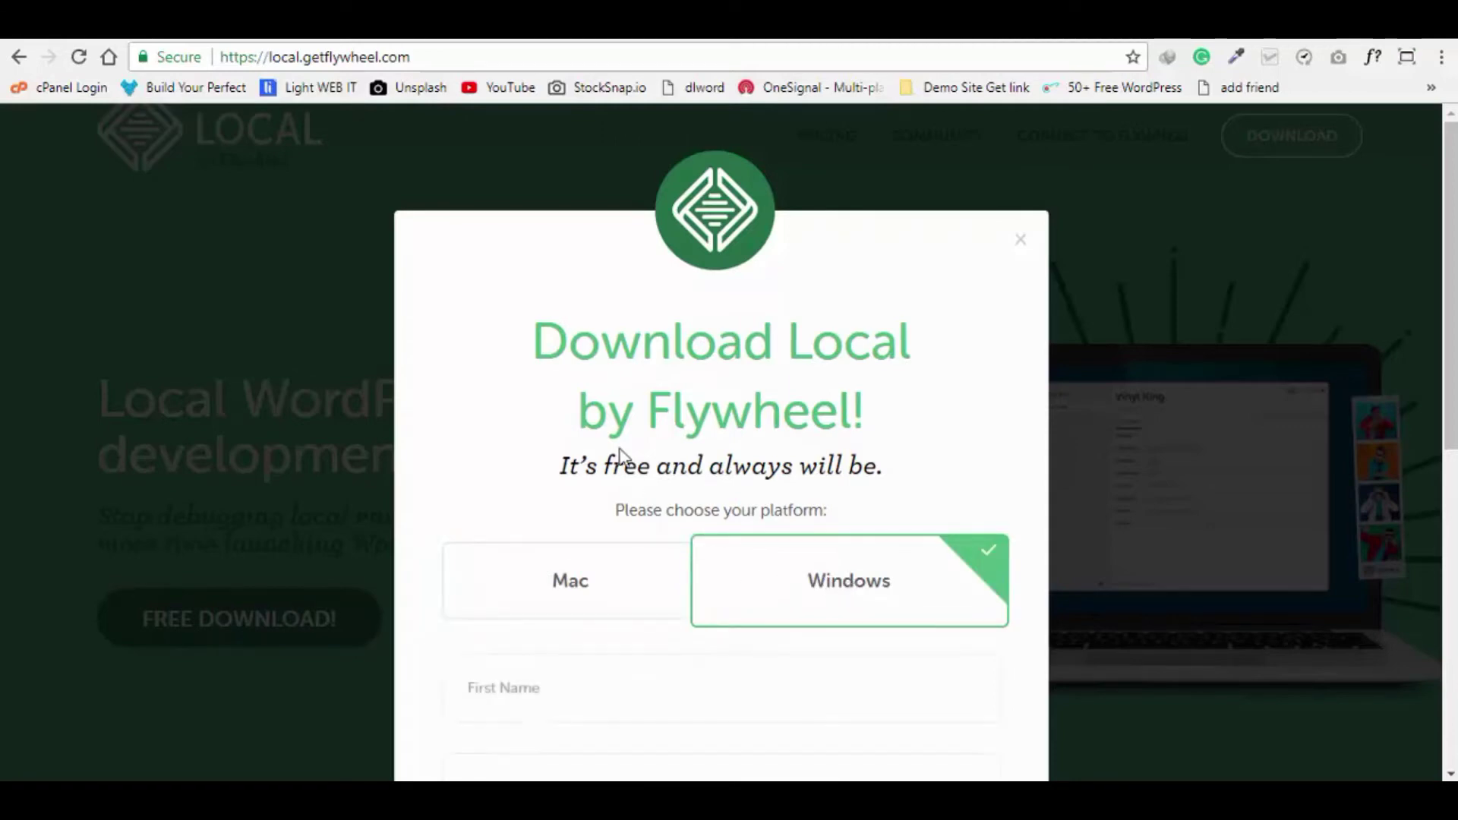
Review the download form's contact fields and the choices for number of websites.
{"action": "scroll", "coordinate": [621, 456], "scroll_direction": "down", "scroll_amount": 6}
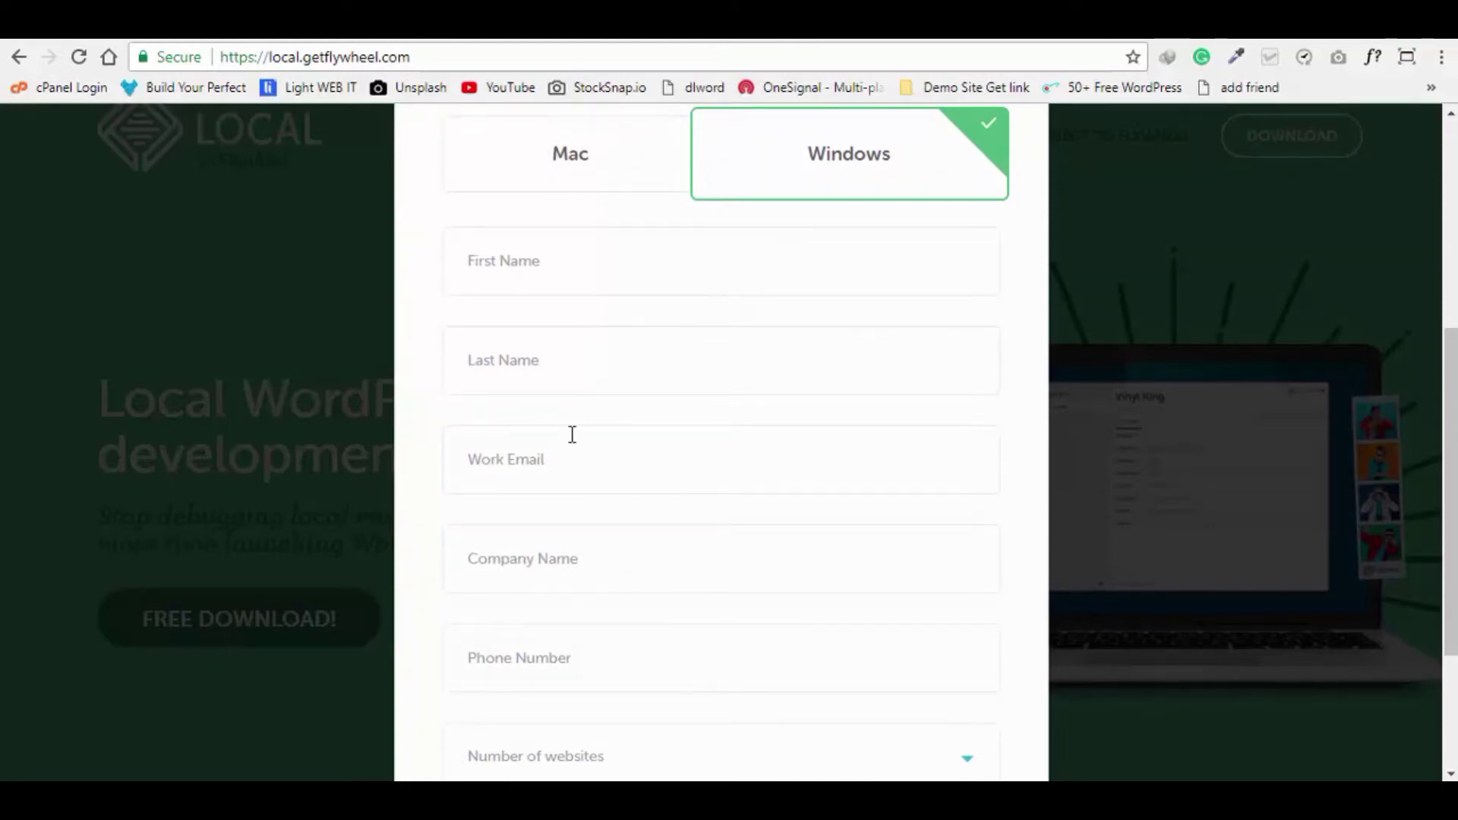
{"action": "scroll", "coordinate": [572, 434], "scroll_direction": "down", "scroll_amount": 2}
{"action": "left_click", "coordinate": [576, 354]}
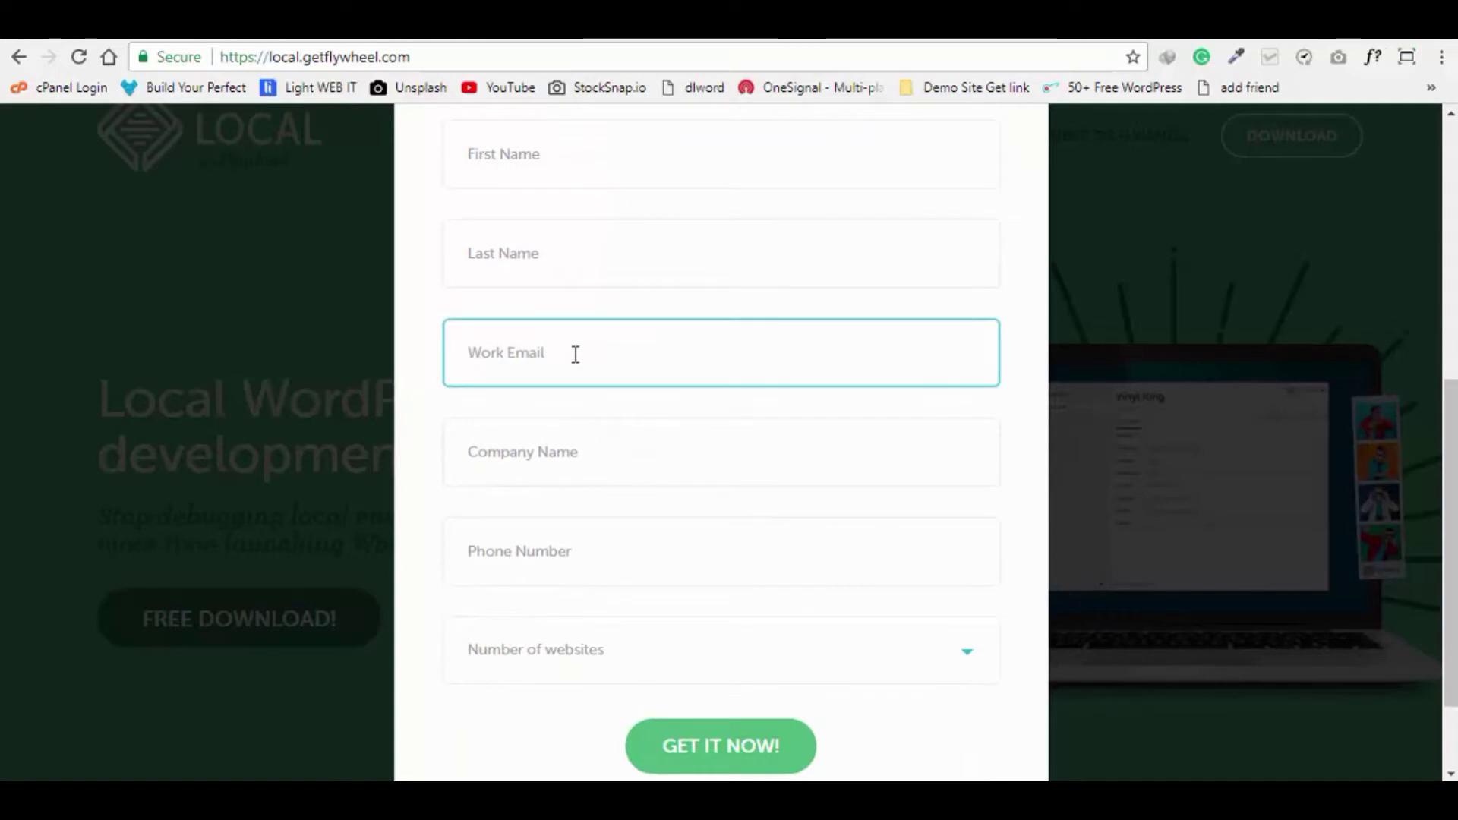
{"action": "scroll", "coordinate": [661, 550], "scroll_direction": "down", "scroll_amount": 2}
{"action": "left_click", "coordinate": [612, 524]}
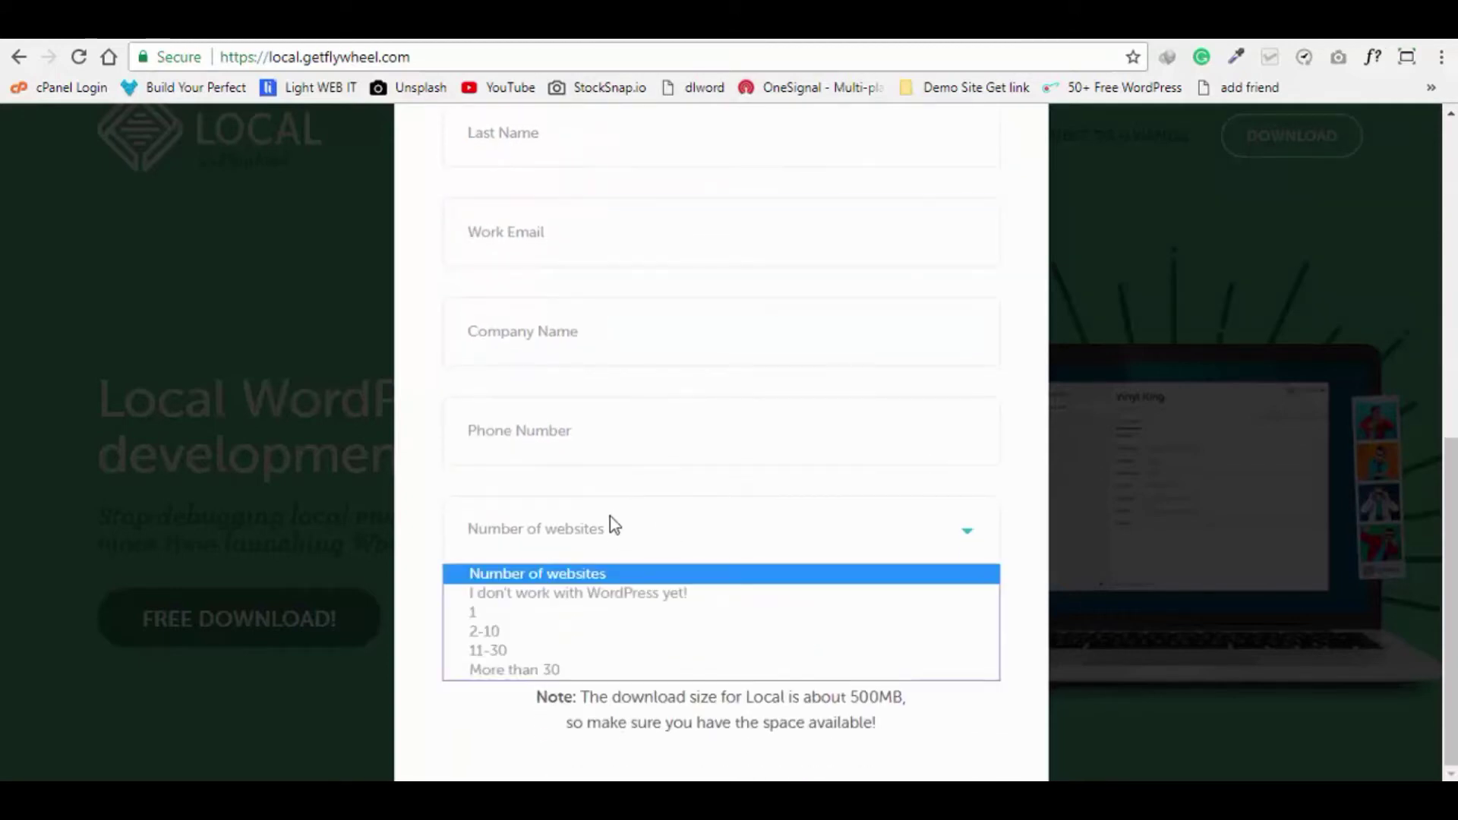
{"action": "left_click", "coordinate": [423, 508]}
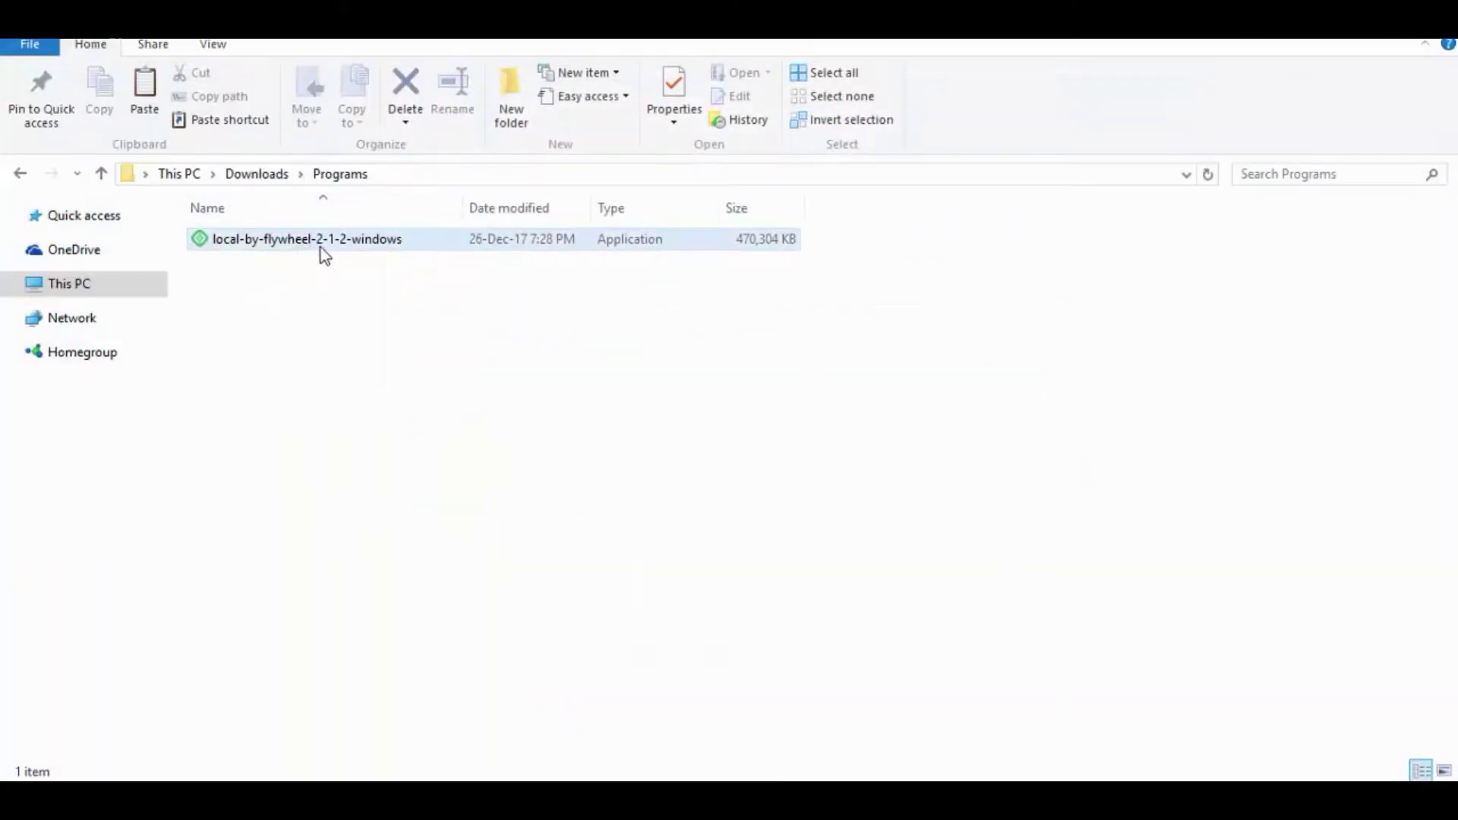
Run the local-by-flywheel-2-1-2-windows installer, then launch Local and start its initial configuration with error reporting declined.
{"action": "double_click", "coordinate": [379, 245]}
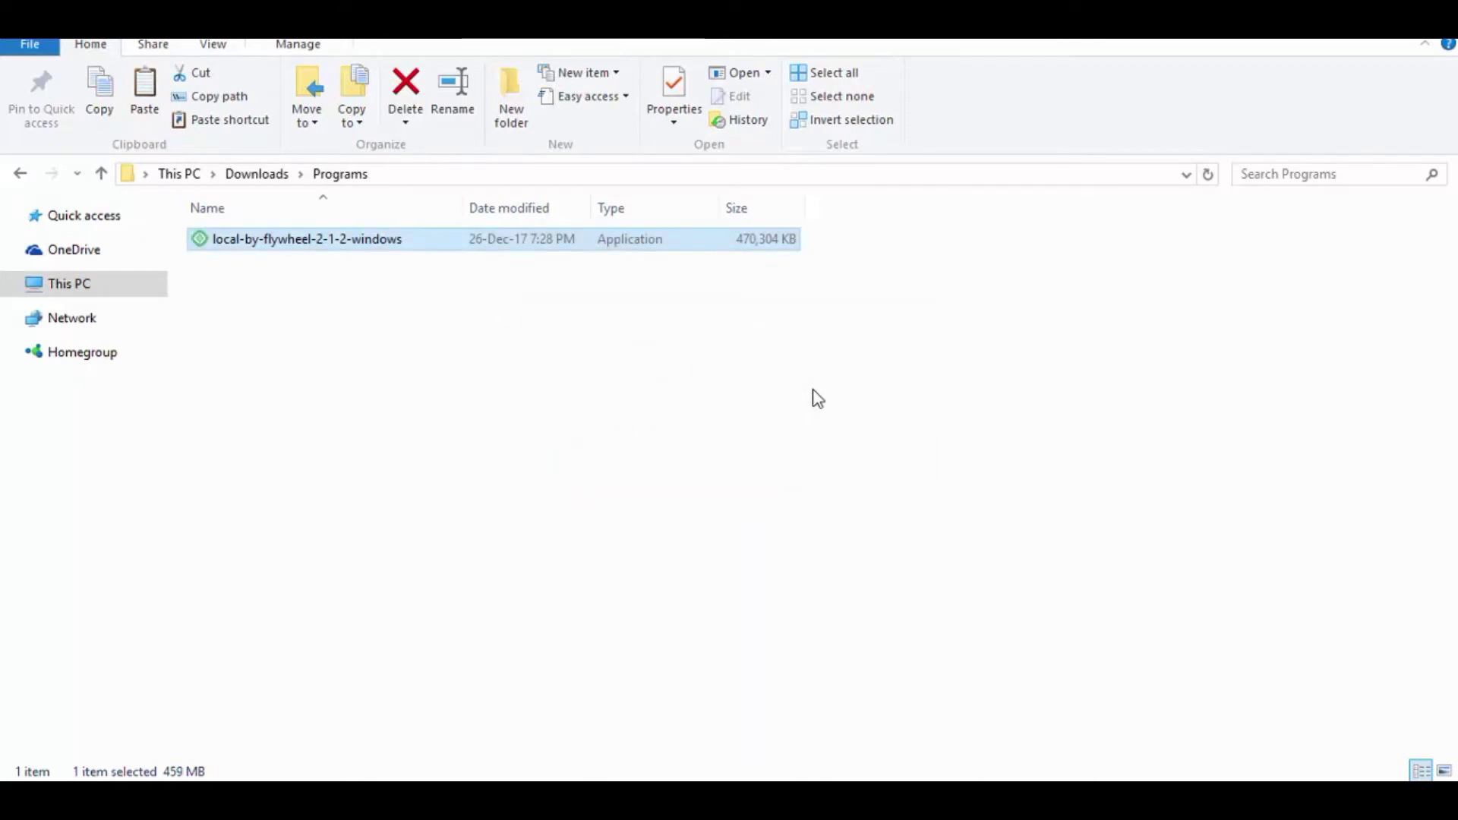
{"action": "double_click", "coordinate": [45, 72]}
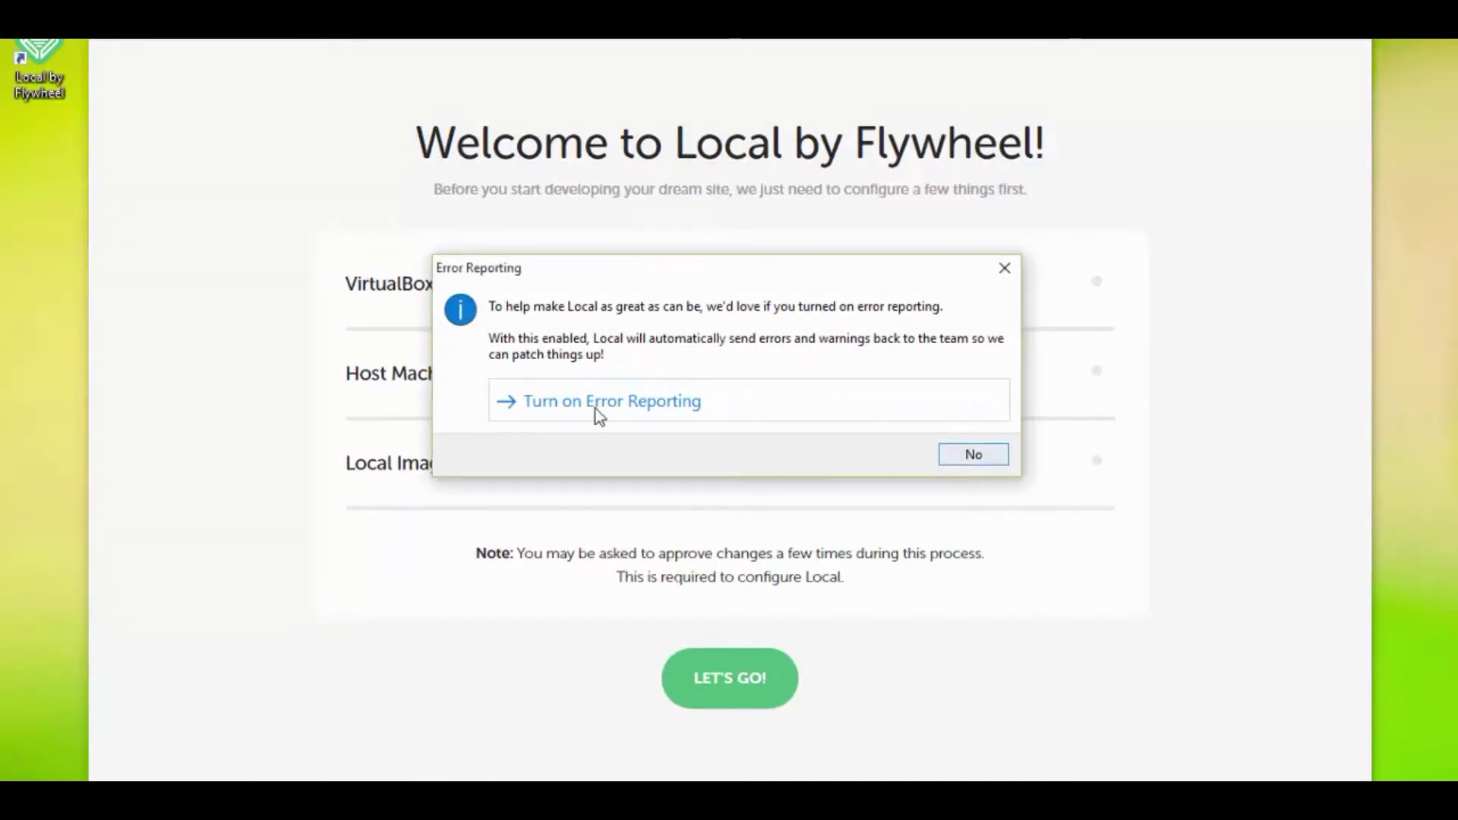
{"action": "left_click", "coordinate": [974, 456]}
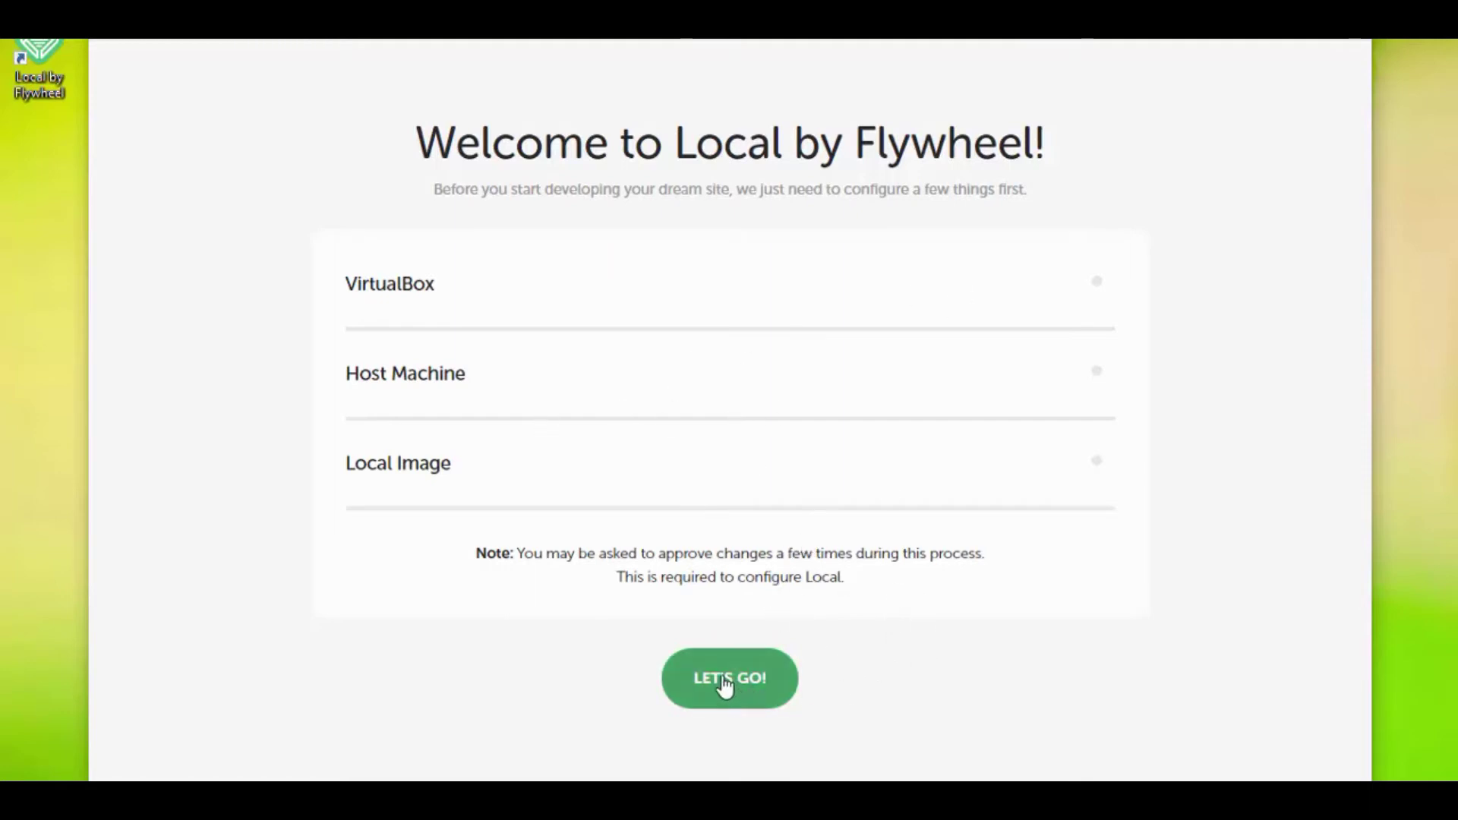
{"action": "left_click", "coordinate": [782, 679]}
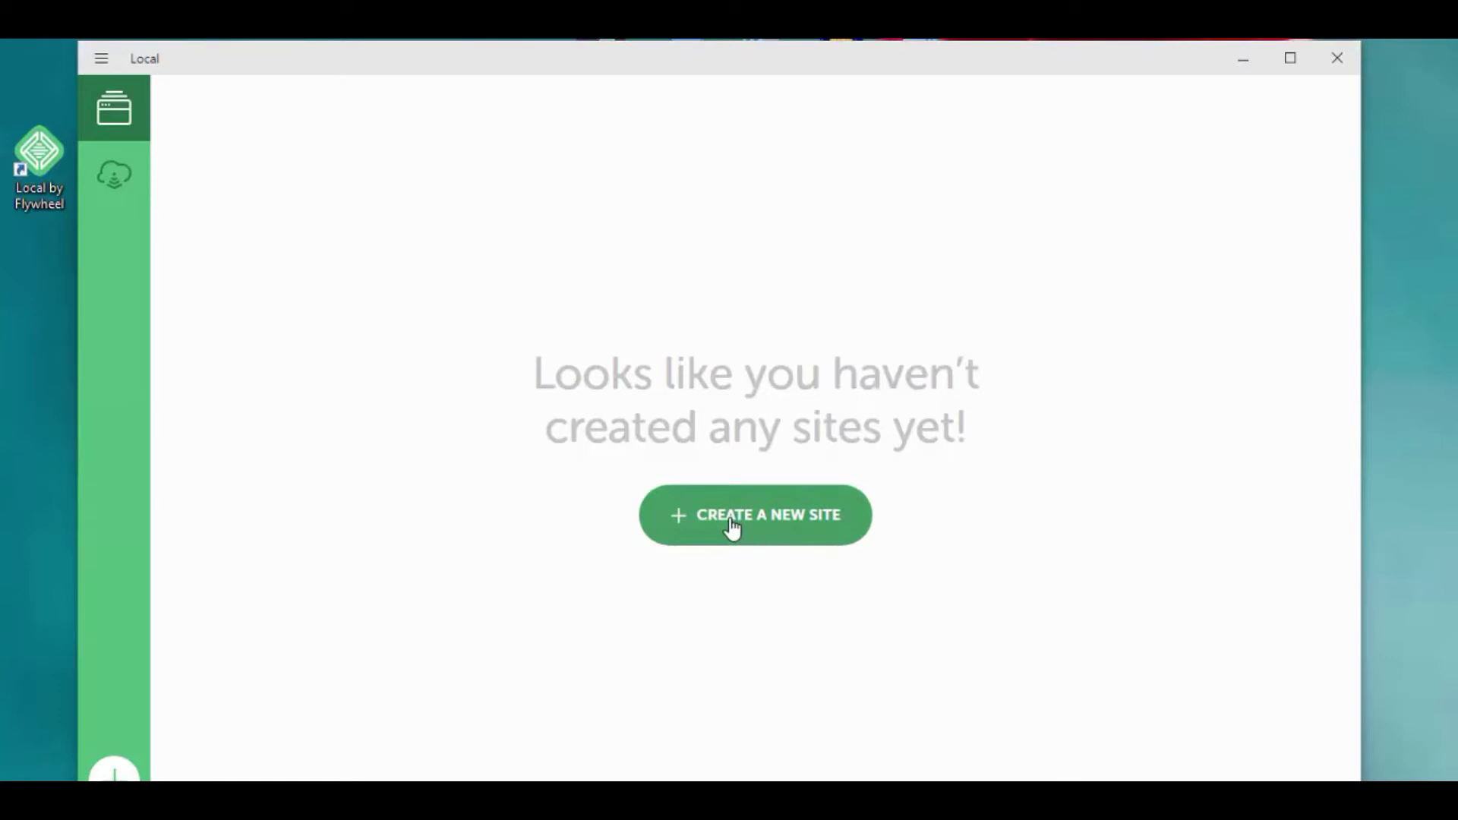
Create a new local site named demo with domain demo.local and no Blueprint, and proceed to the environment setup.
{"action": "left_click", "coordinate": [757, 526]}
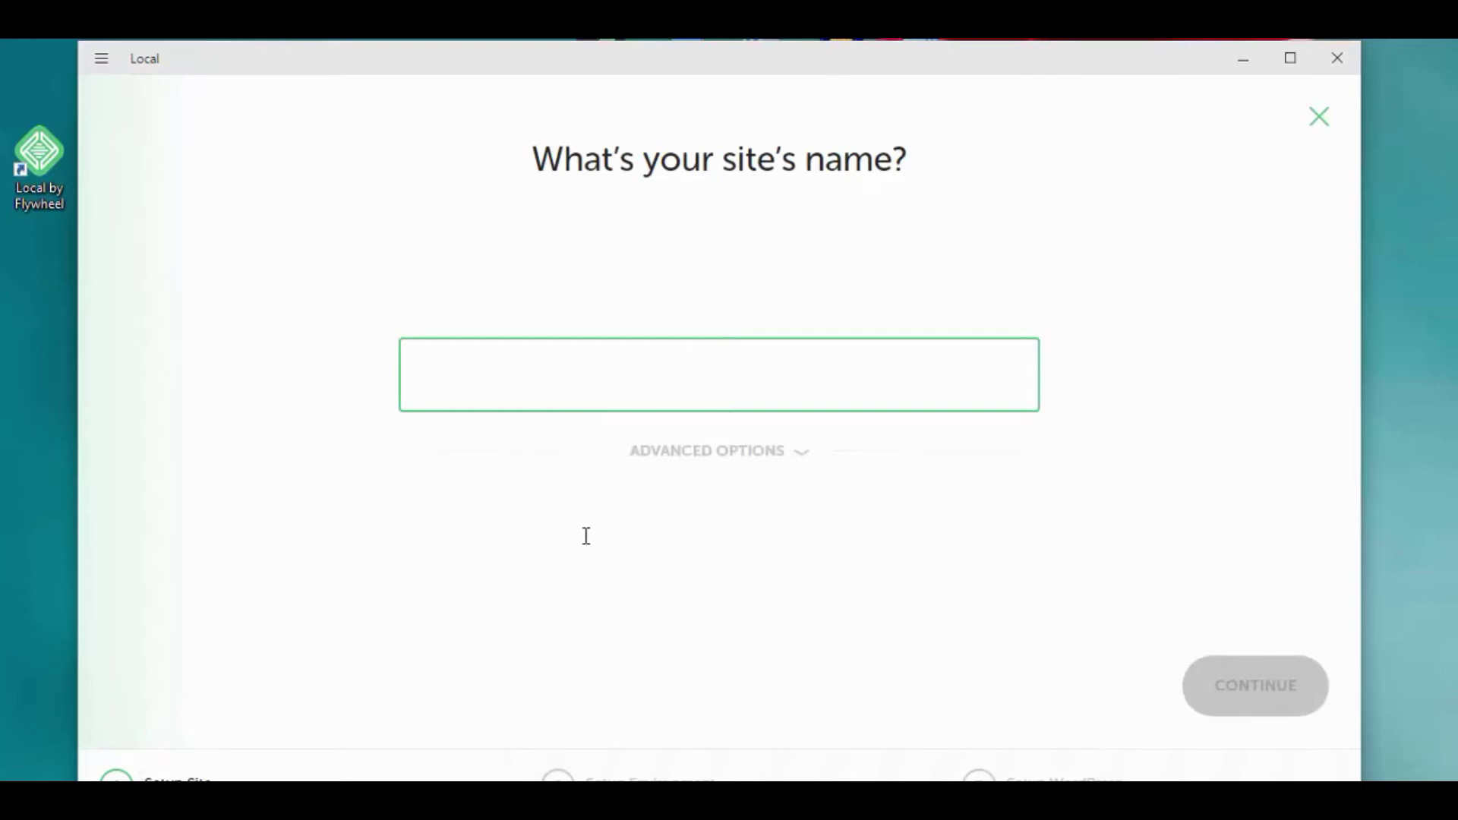
{"action": "type", "text": "demo"}
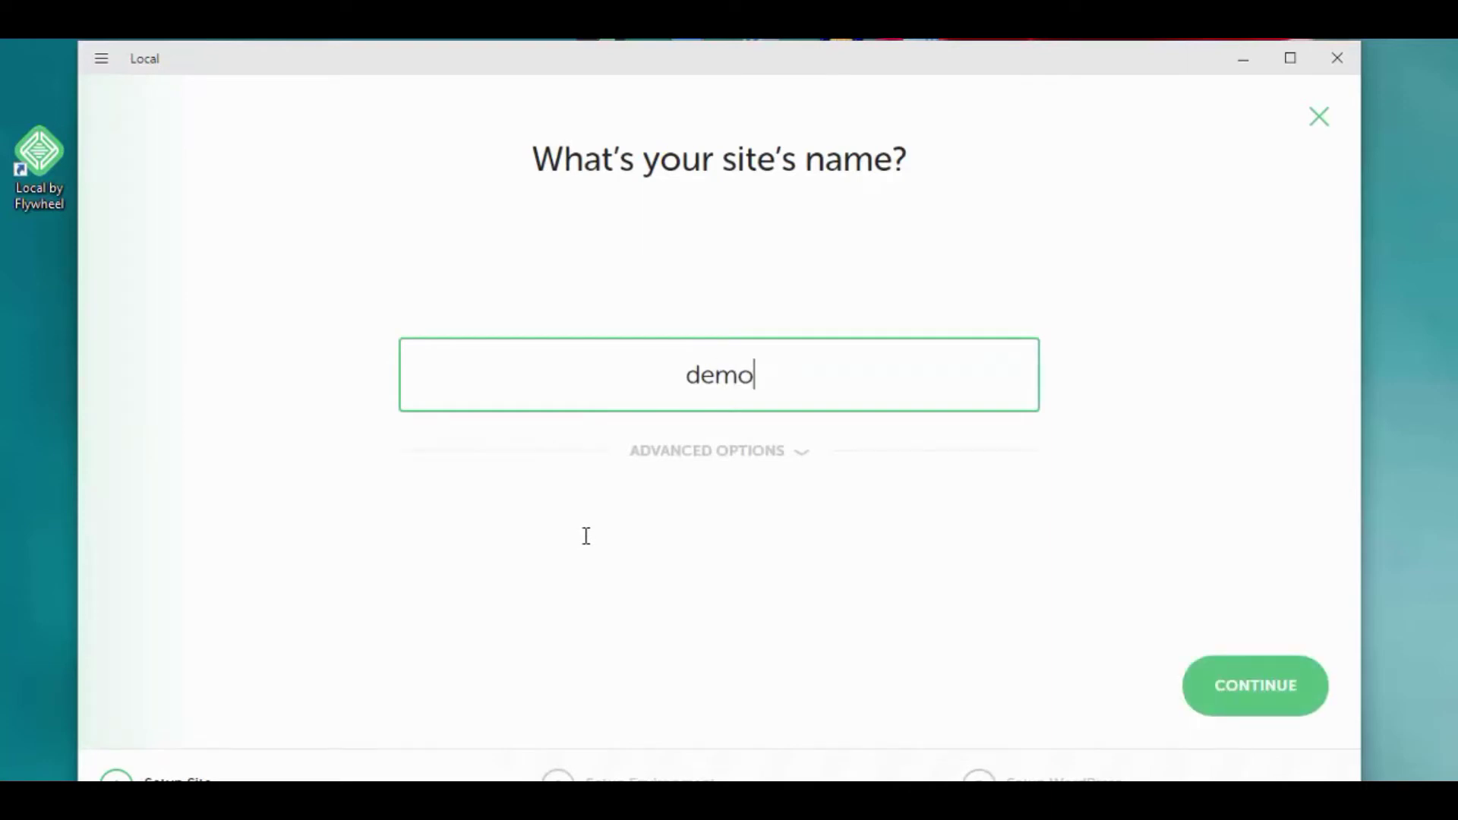
{"action": "left_click", "coordinate": [727, 453]}
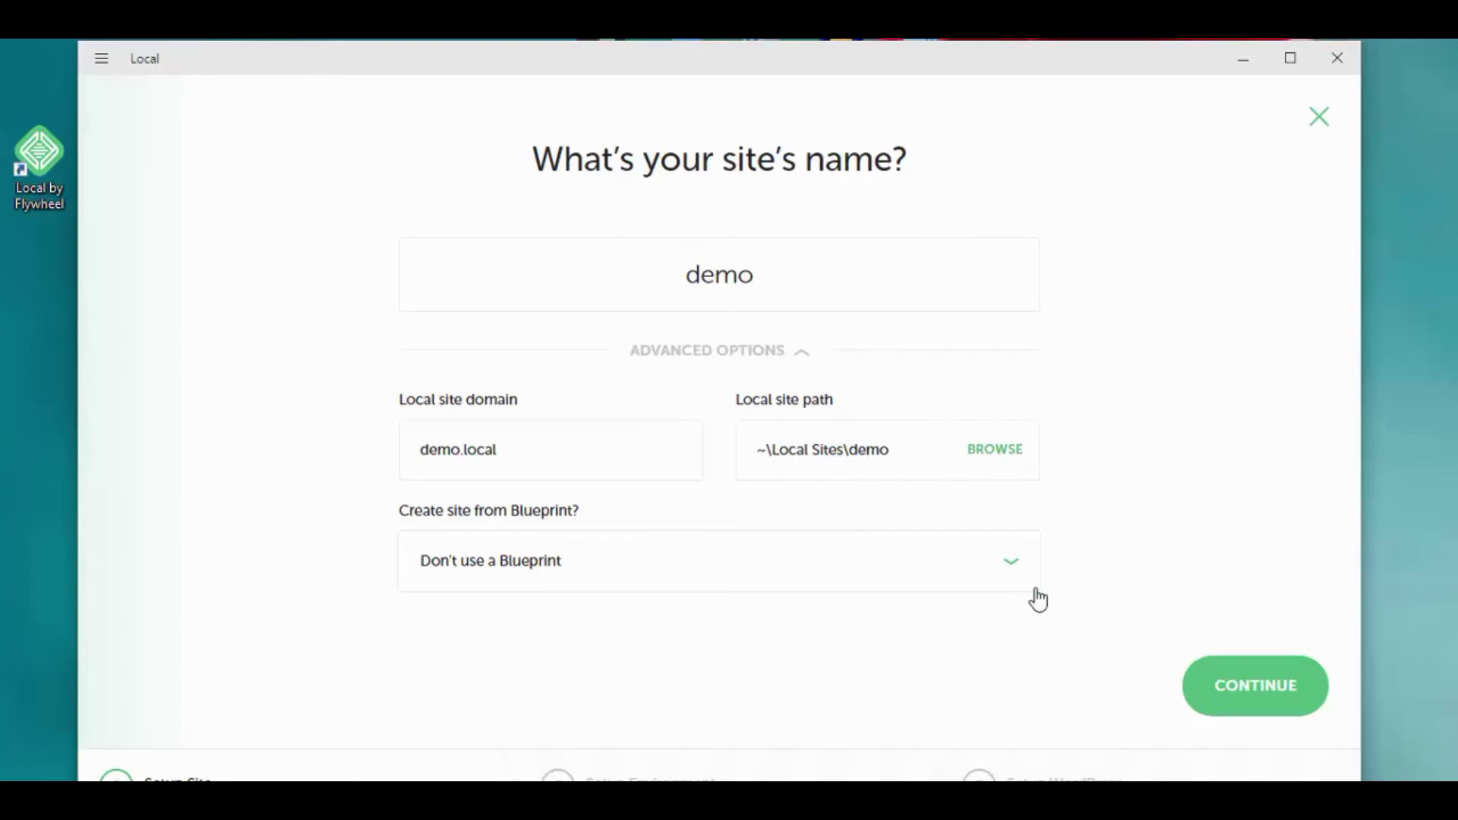
{"action": "left_click", "coordinate": [1257, 689]}
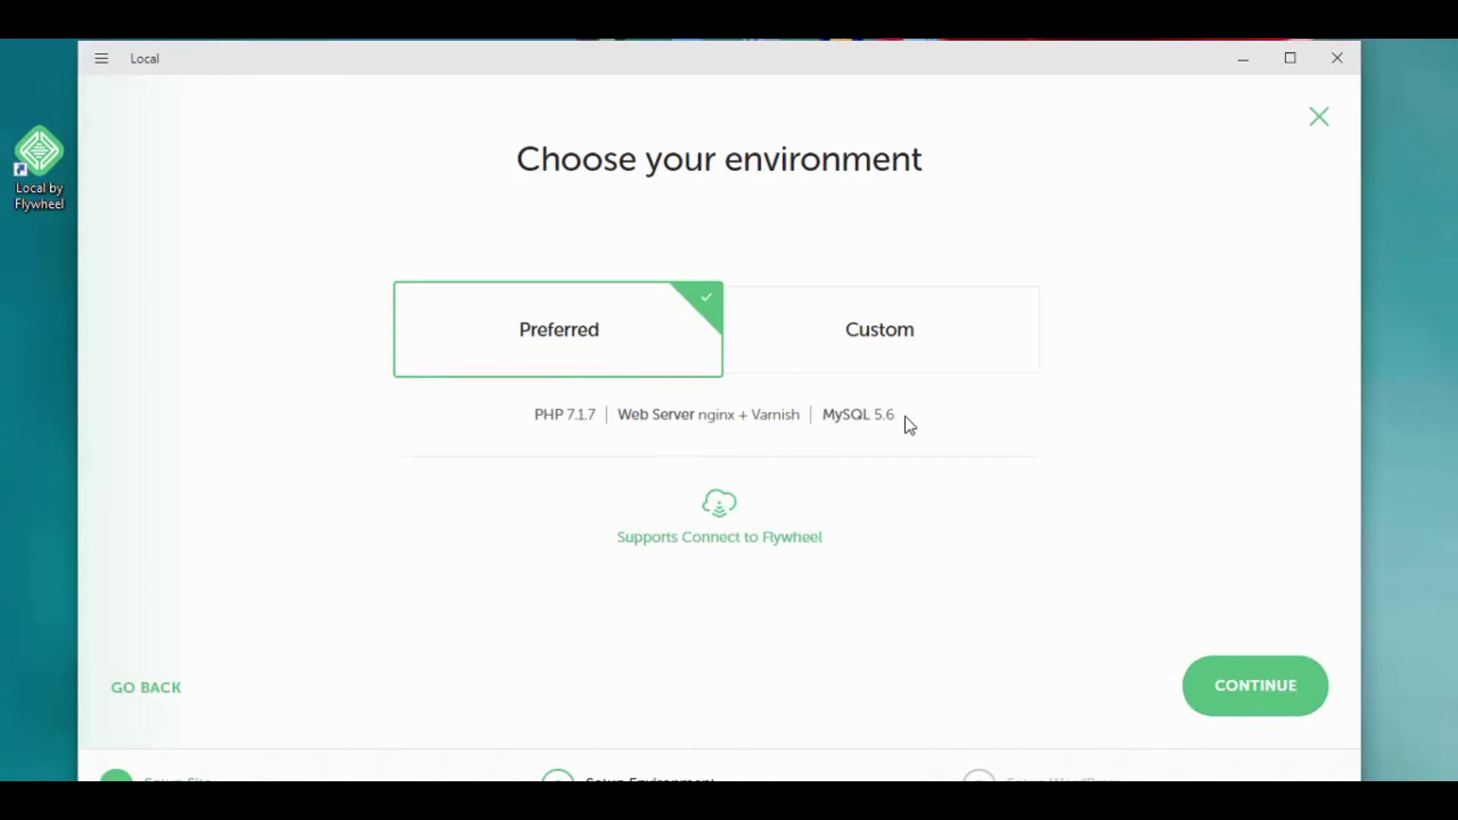
{"action": "left_click", "coordinate": [888, 338]}
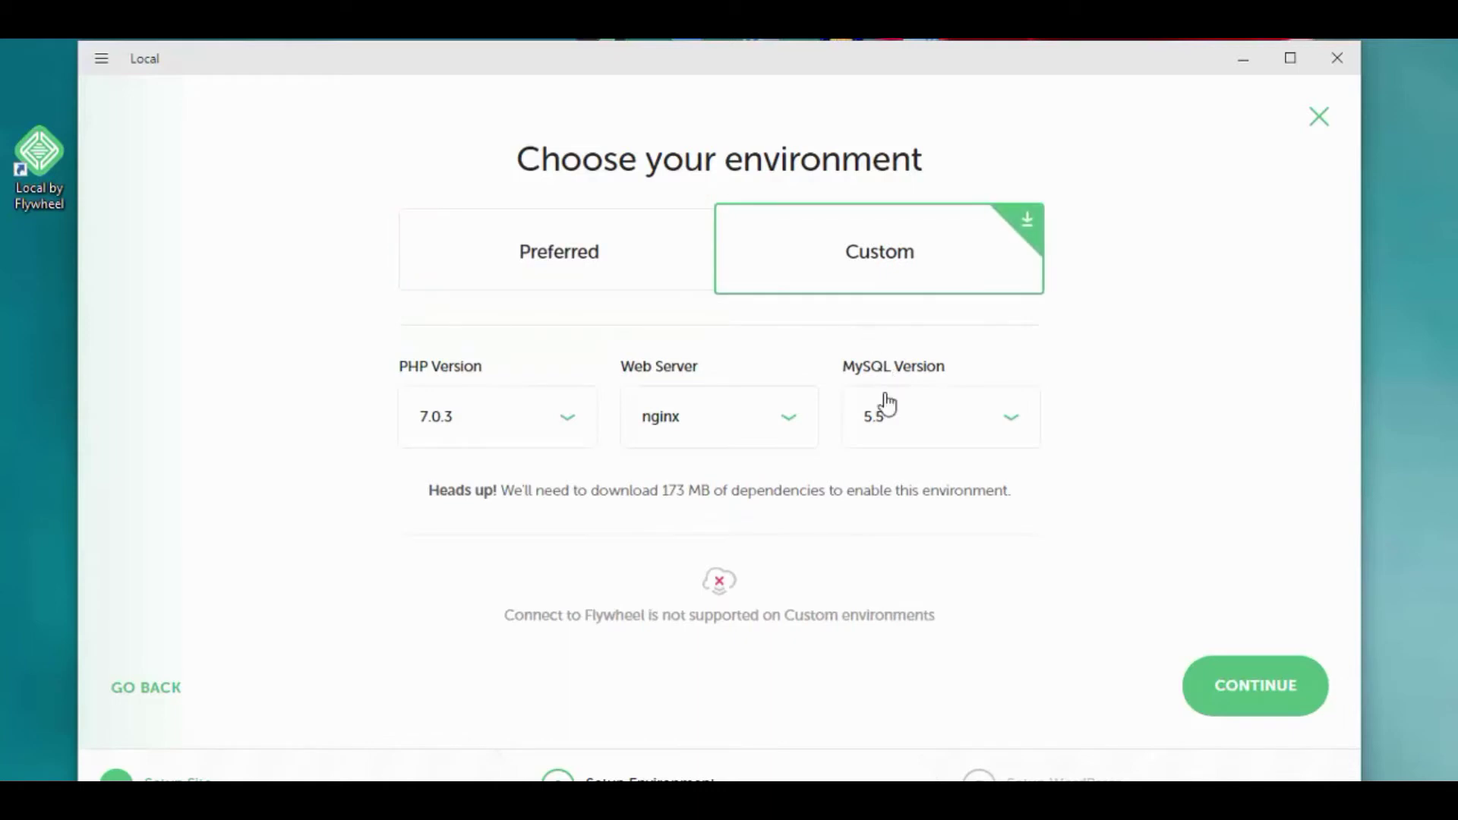
{"action": "left_click", "coordinate": [559, 420]}
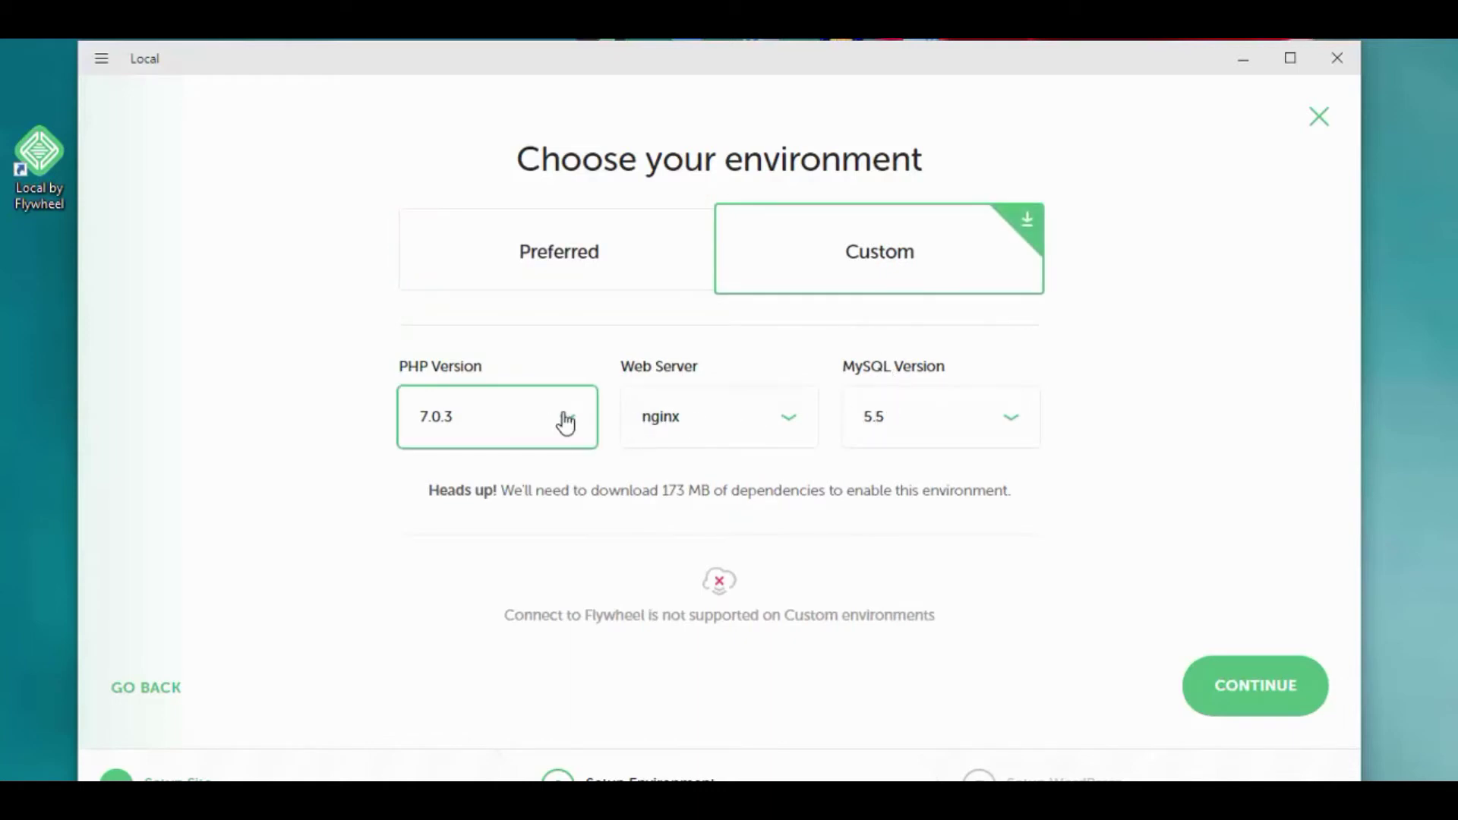
{"action": "left_click", "coordinate": [460, 480]}
{"action": "left_click", "coordinate": [547, 258]}
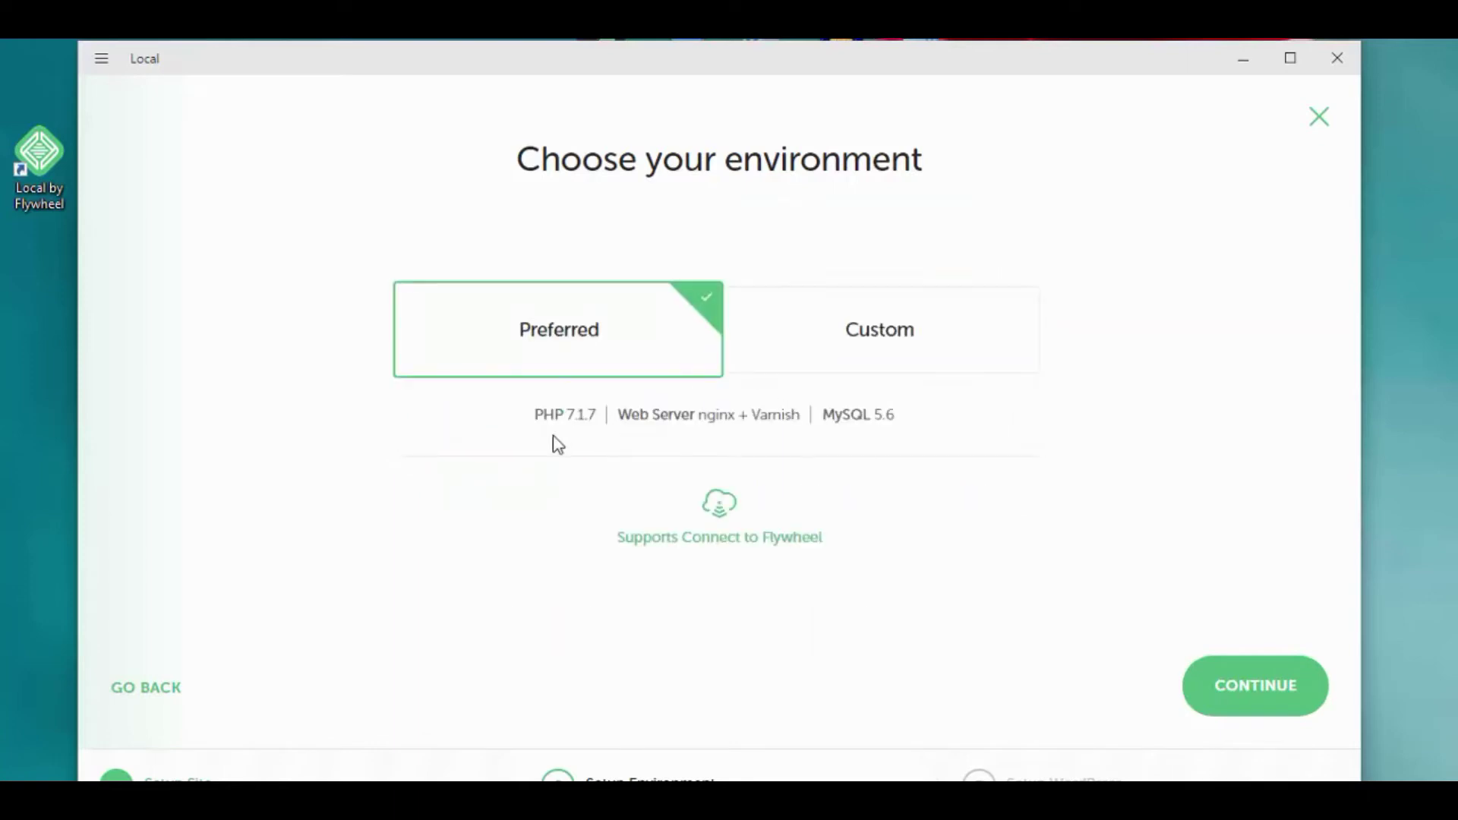
Accept the Preferred environment and enter the WordPress password for the username User.
{"action": "left_click", "coordinate": [1270, 686]}
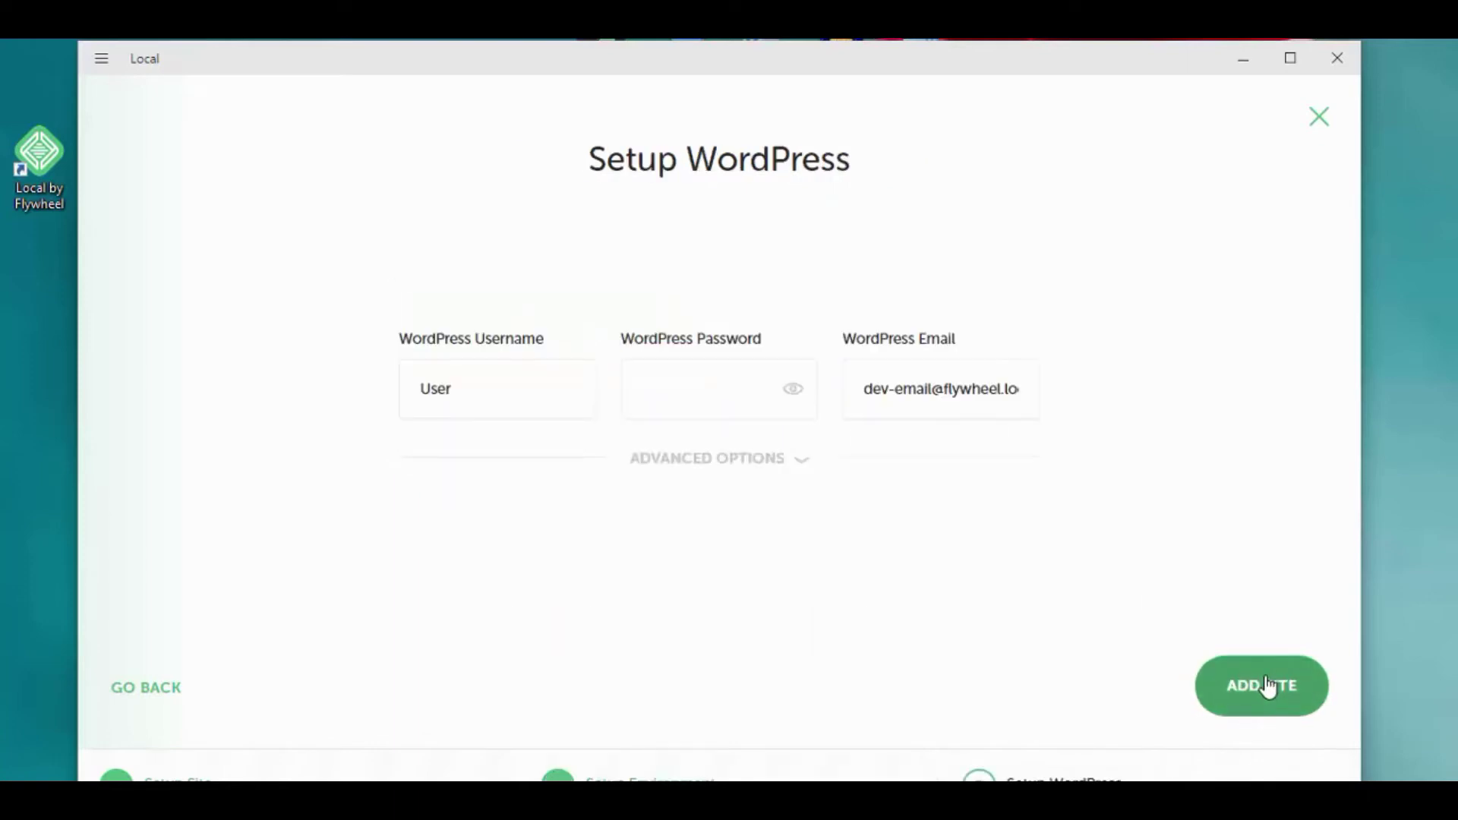
{"action": "left_click", "coordinate": [497, 394]}
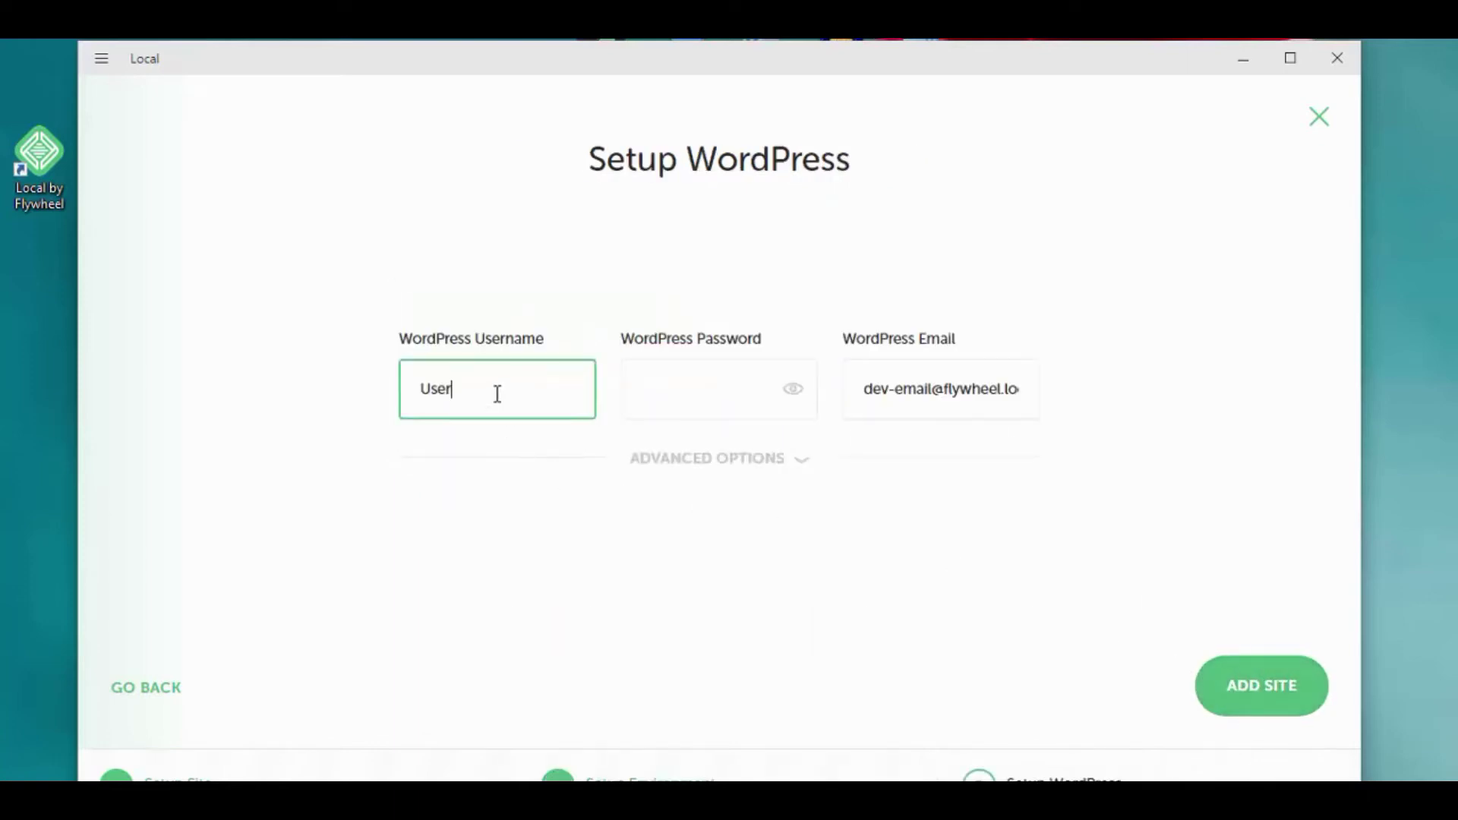
{"action": "left_click", "coordinate": [676, 387]}
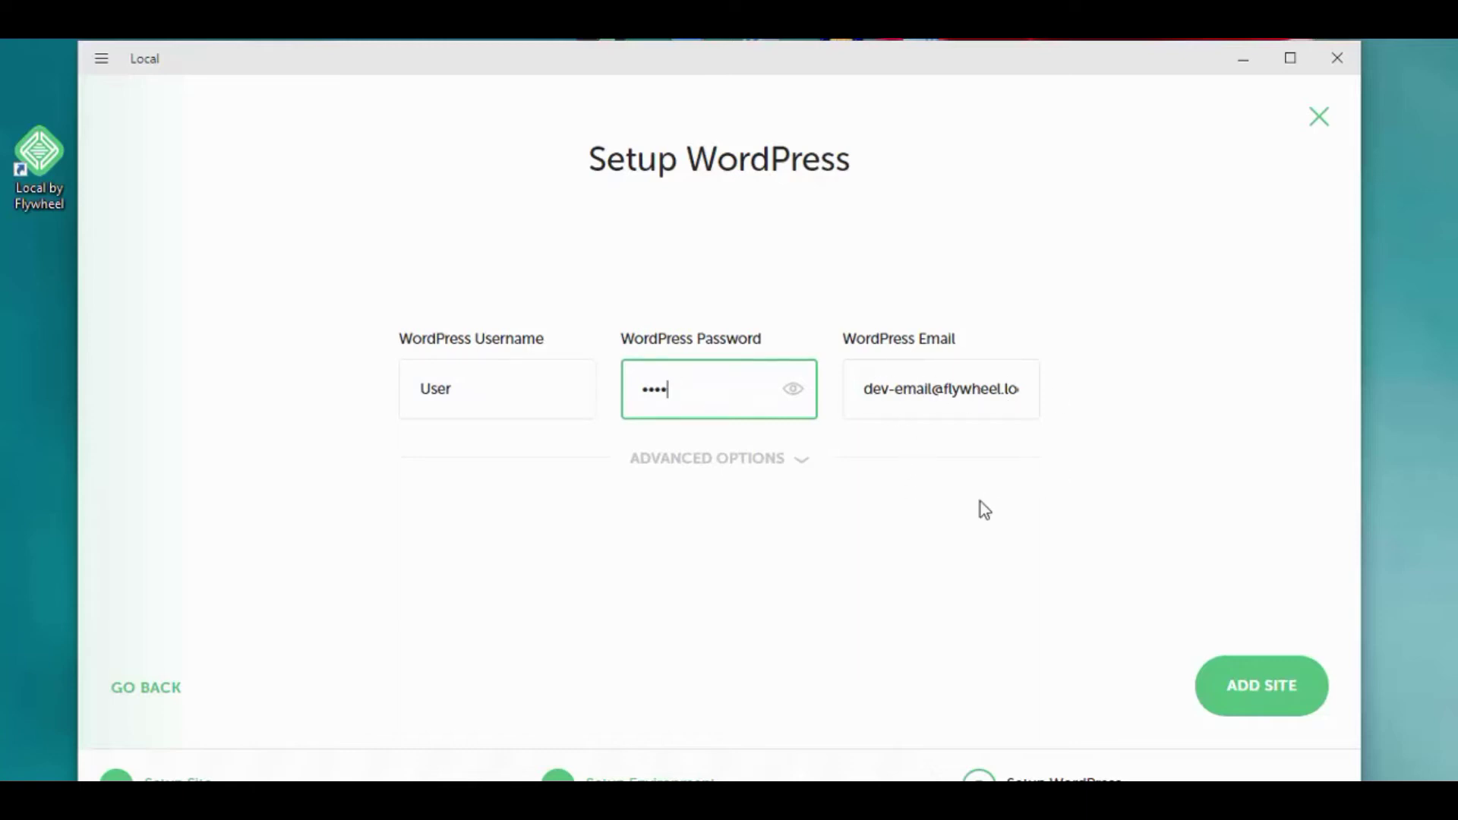
Review the multisite choices in the advanced WordPress setup options.
{"action": "left_click", "coordinate": [713, 462]}
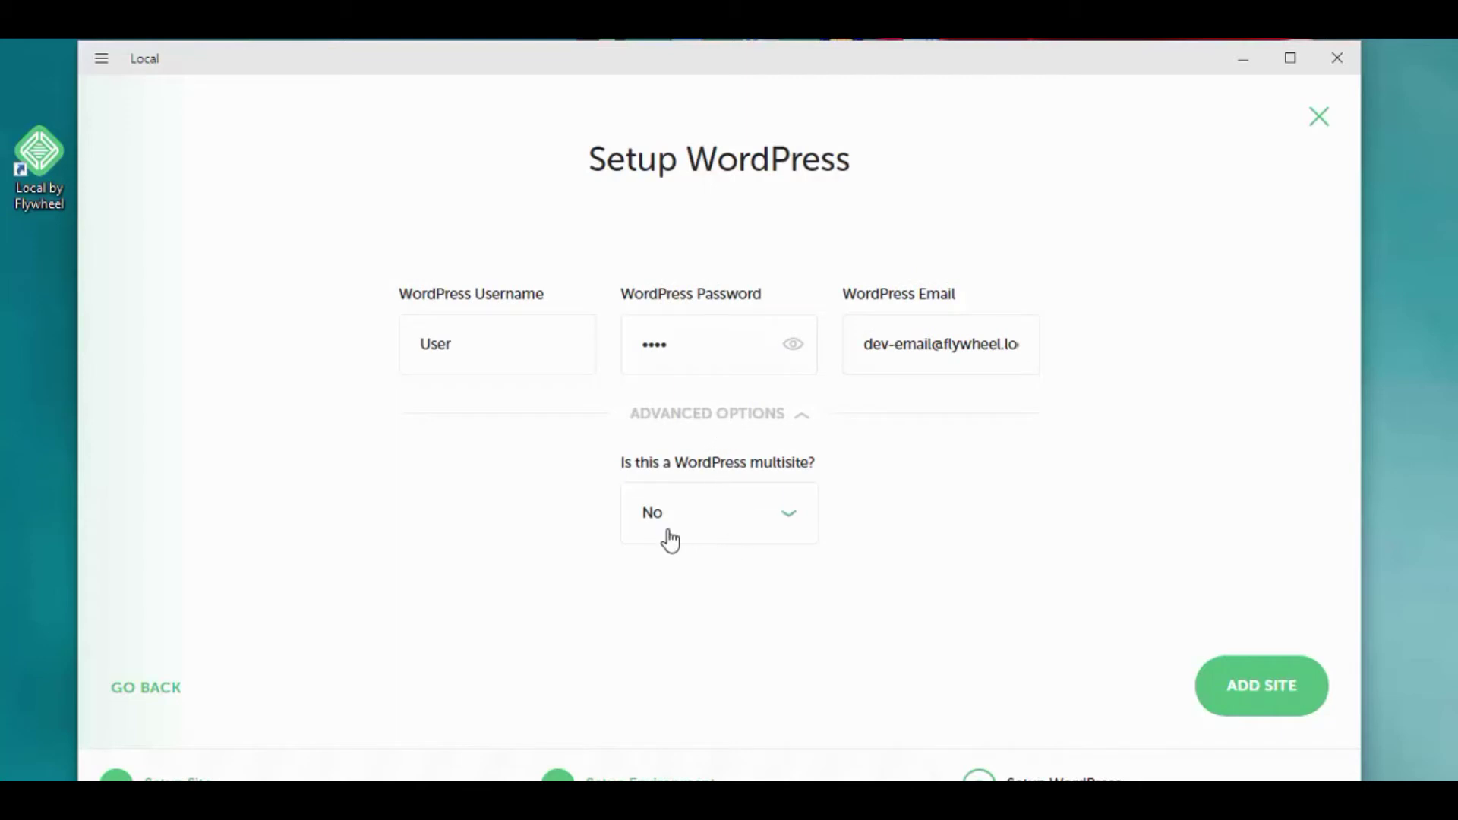
{"action": "left_click", "coordinate": [790, 521]}
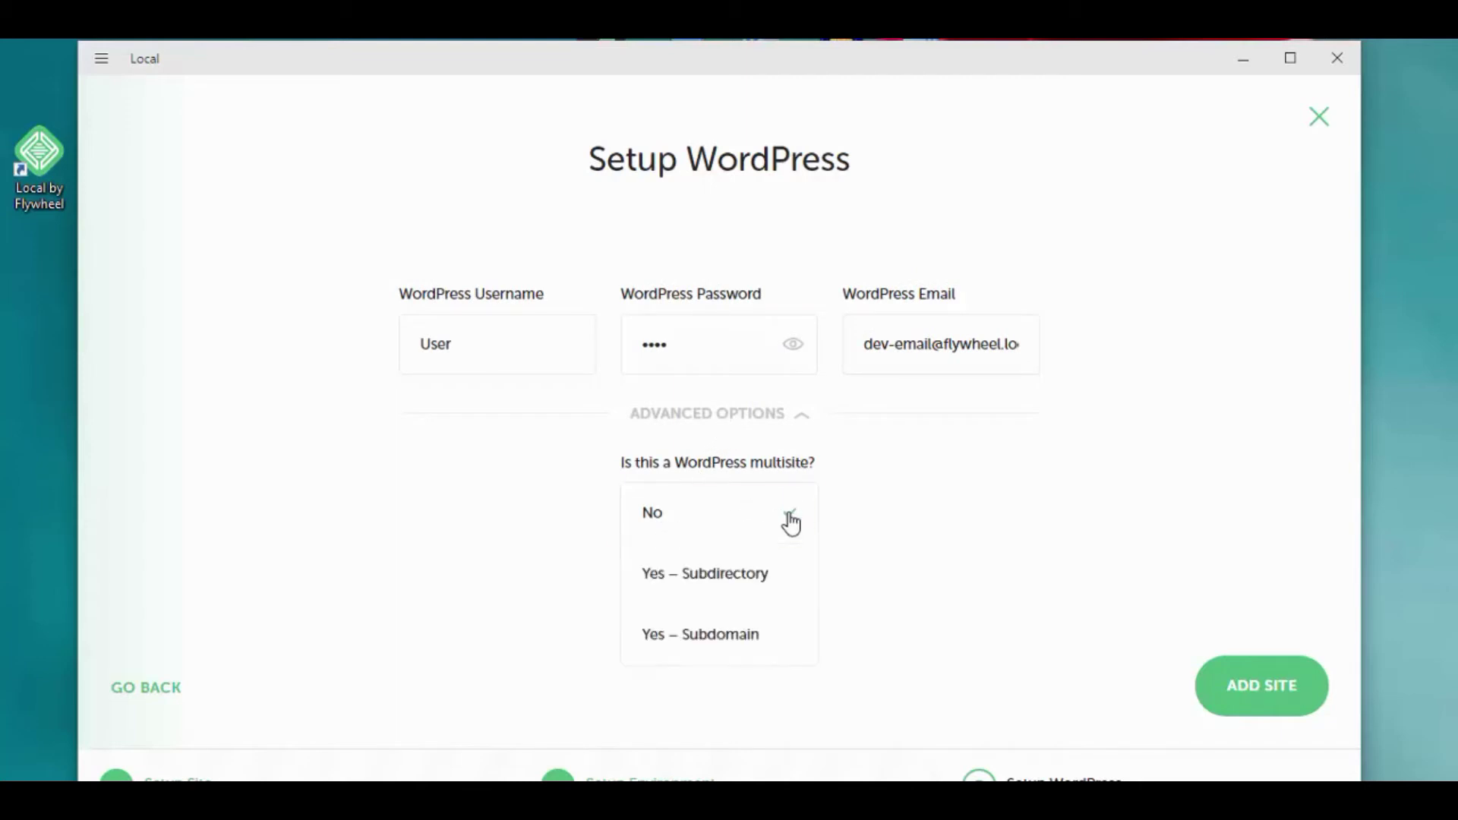
{"action": "left_click", "coordinate": [789, 512]}
{"action": "left_click", "coordinate": [813, 459]}
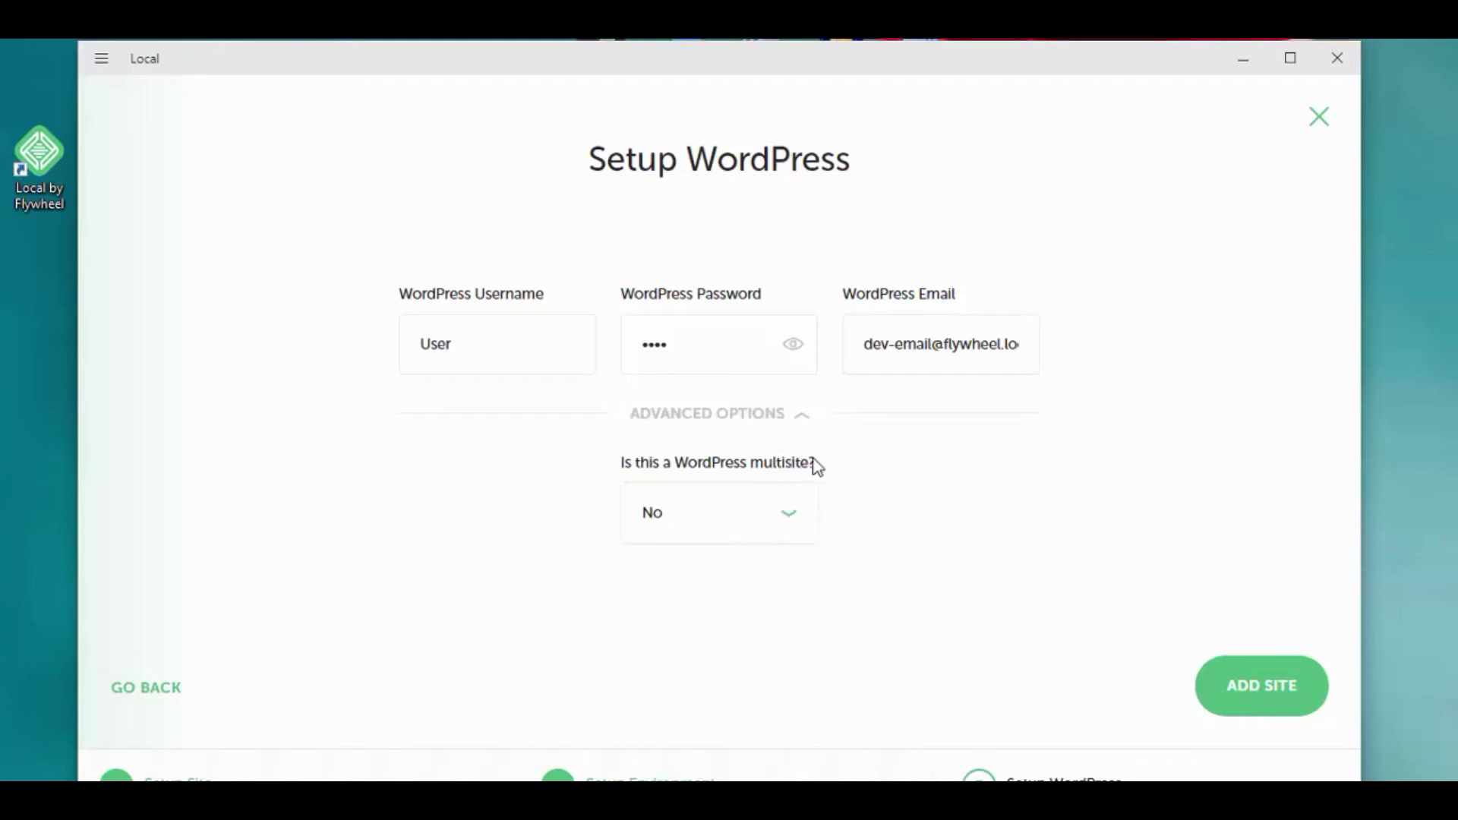
{"action": "left_click", "coordinate": [786, 417]}
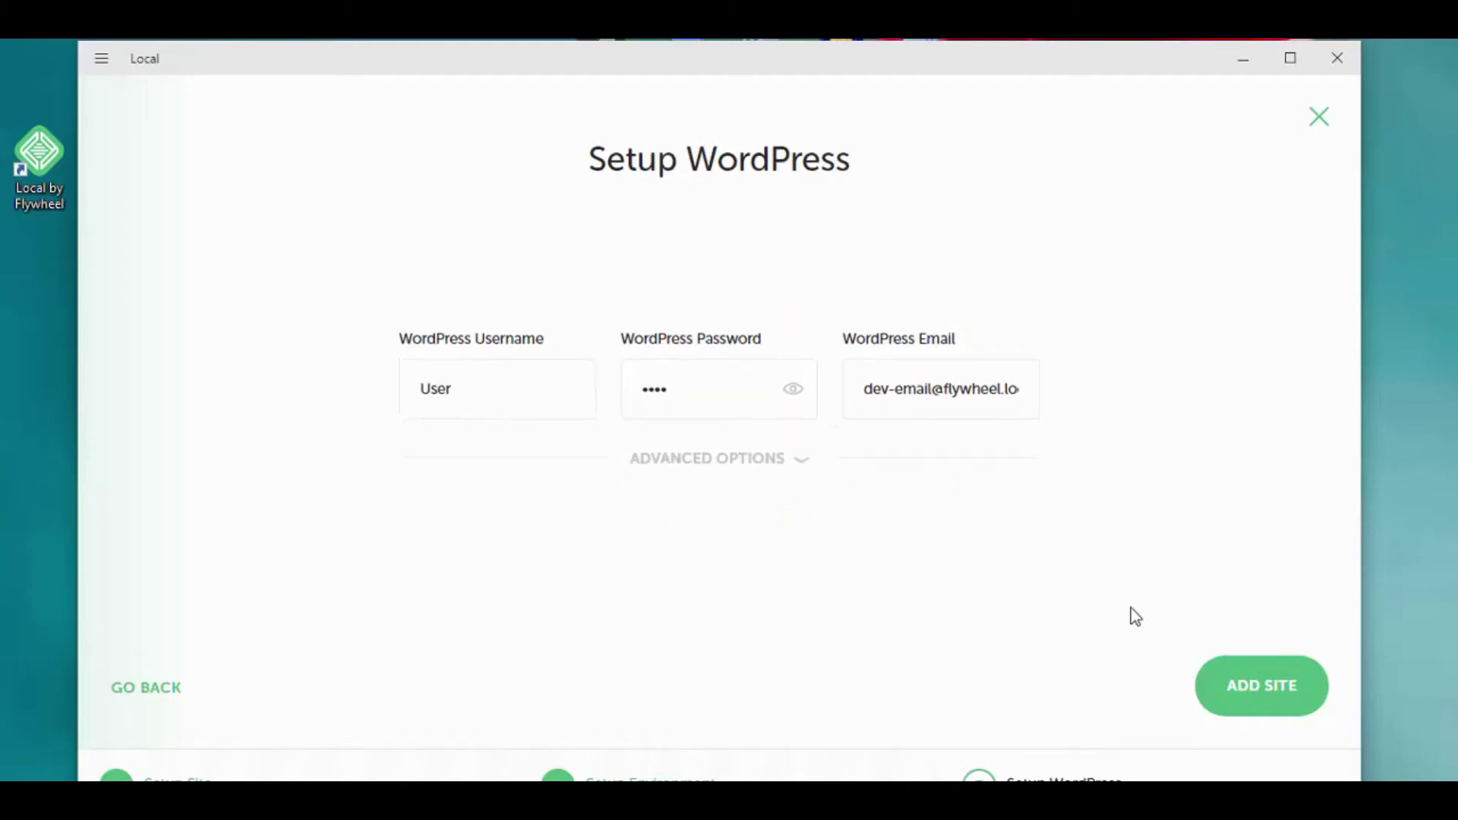
Add the demo site and save its WordPress admin credentials as the default.
{"action": "left_click", "coordinate": [1273, 692]}
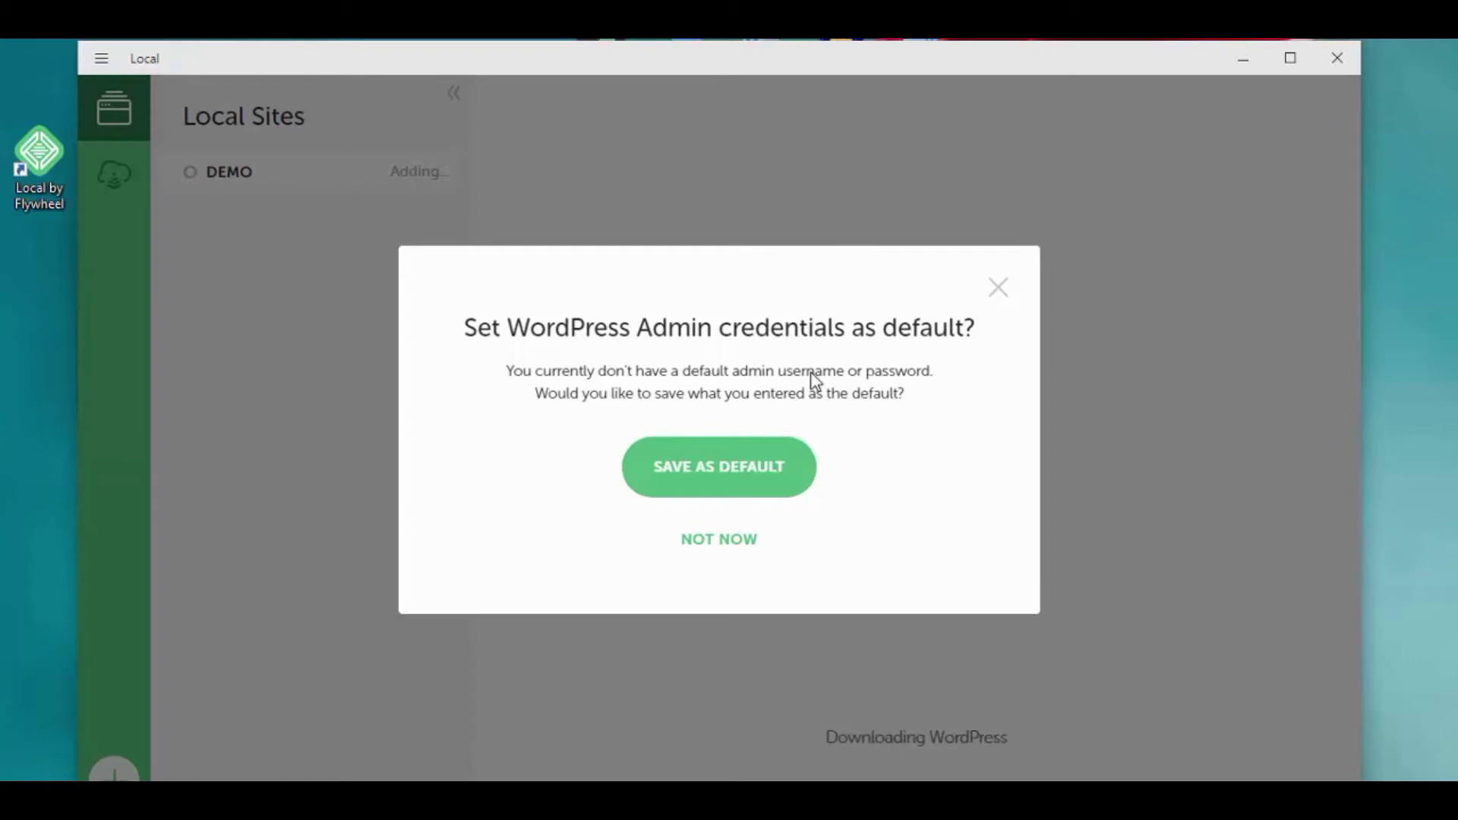
{"action": "left_click", "coordinate": [704, 467]}
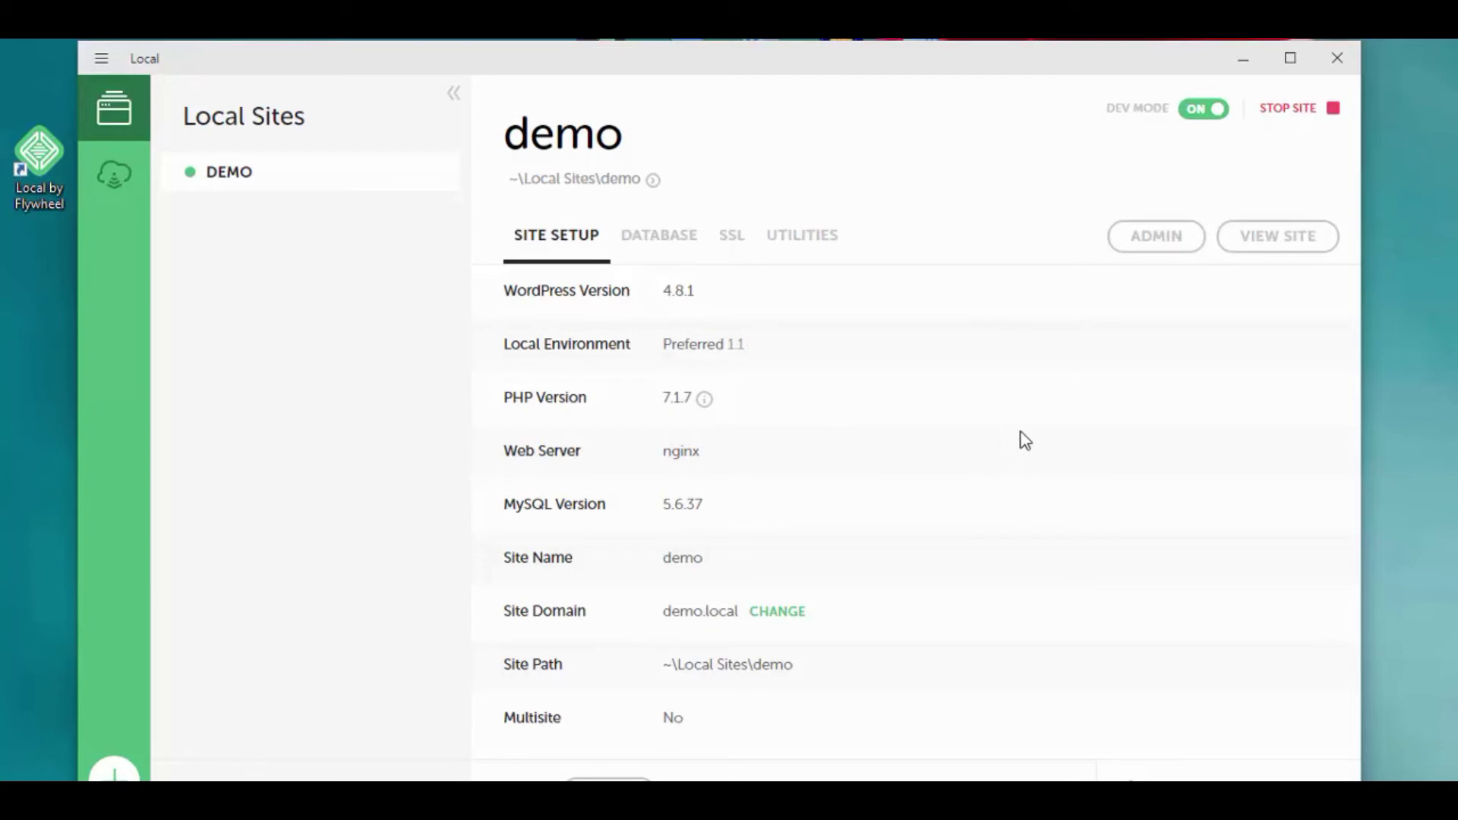
Review the demo site's database, SSL and site setup details.
{"action": "left_click", "coordinate": [672, 237]}
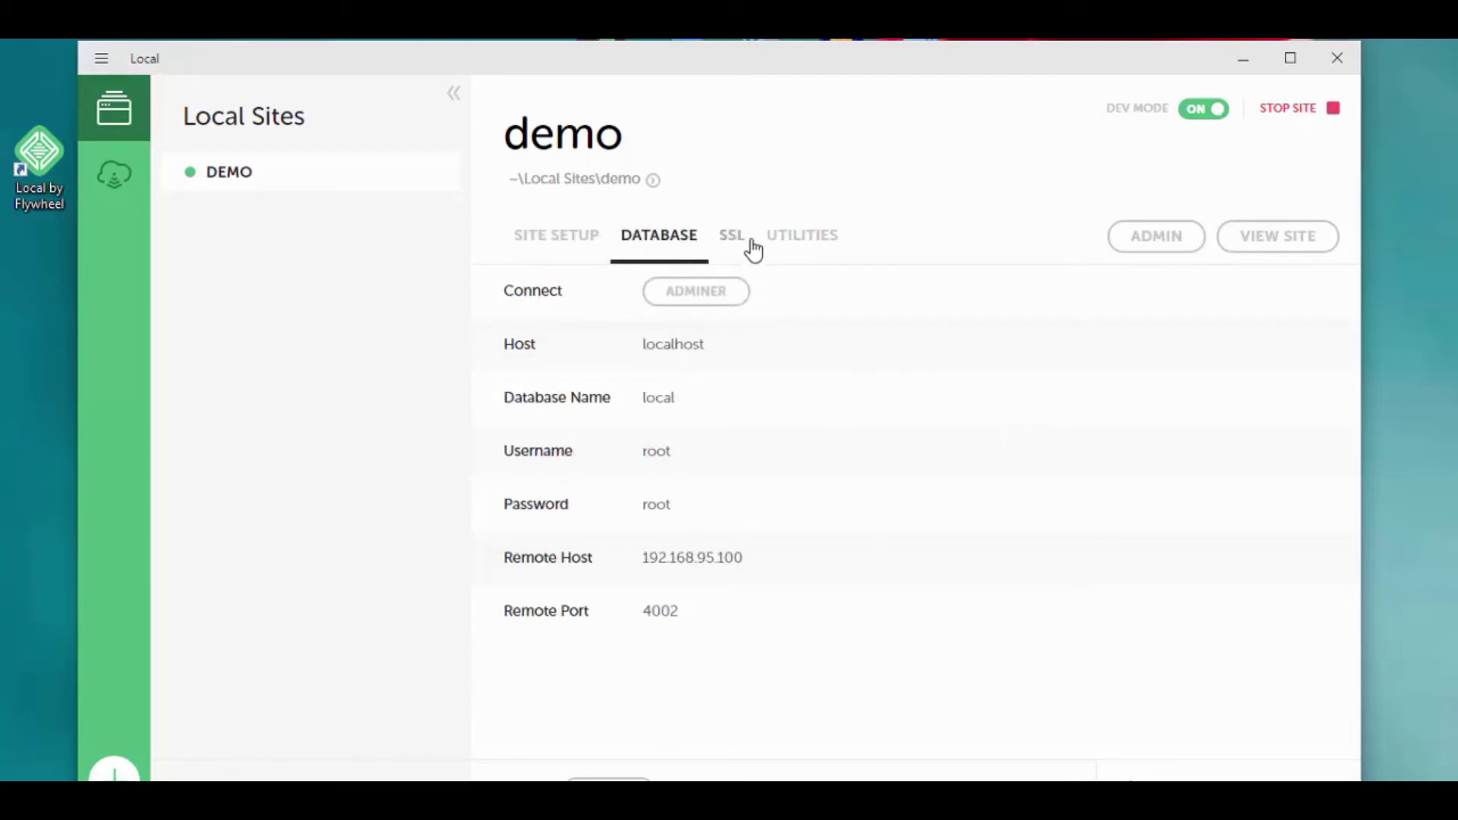
{"action": "left_click", "coordinate": [784, 242]}
{"action": "left_click", "coordinate": [734, 239]}
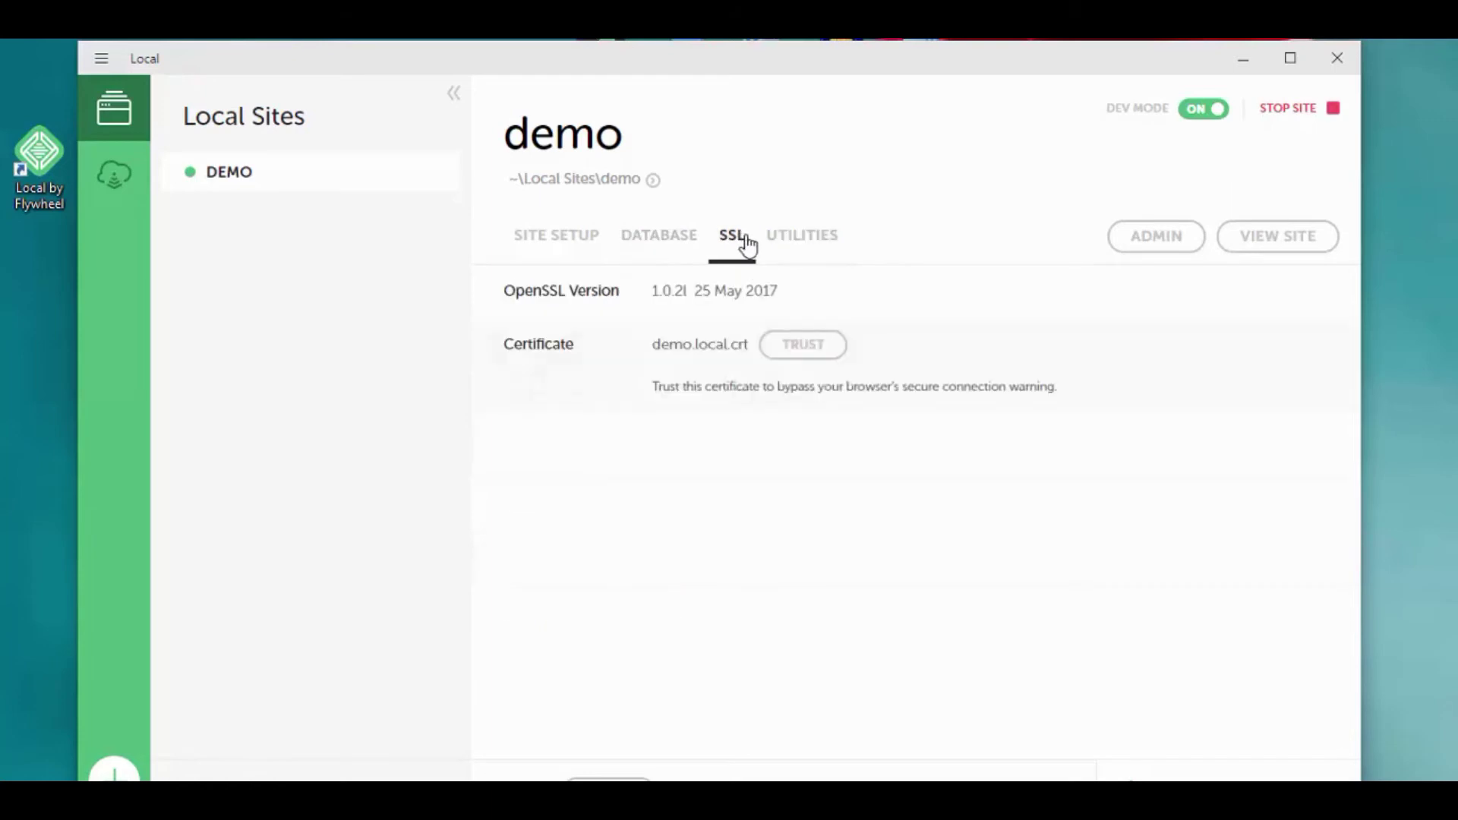
{"action": "left_click", "coordinate": [574, 240]}
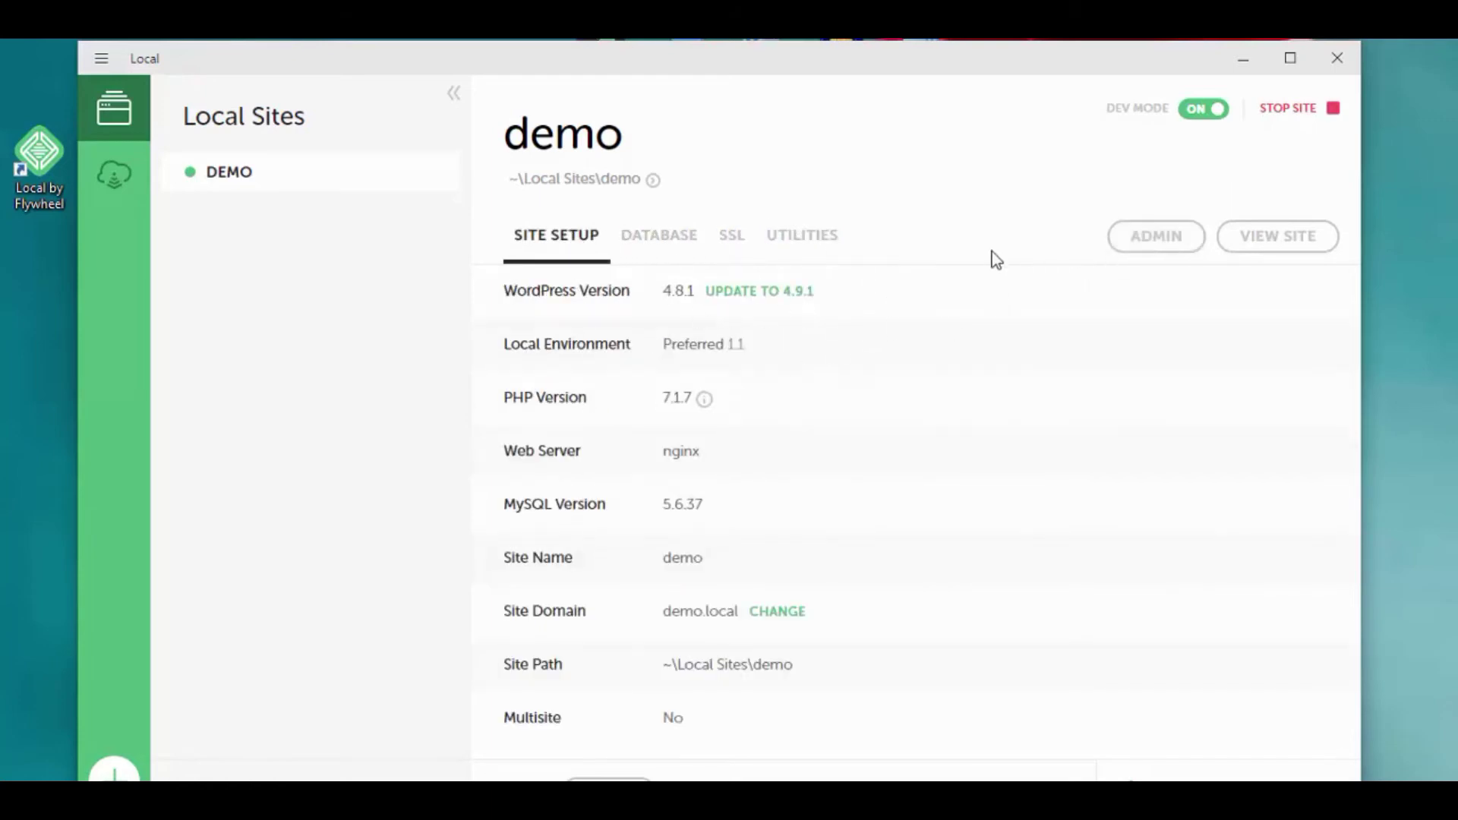
Open the demo site's WordPress admin and log in as User with the account password.
{"action": "left_click", "coordinate": [1155, 240]}
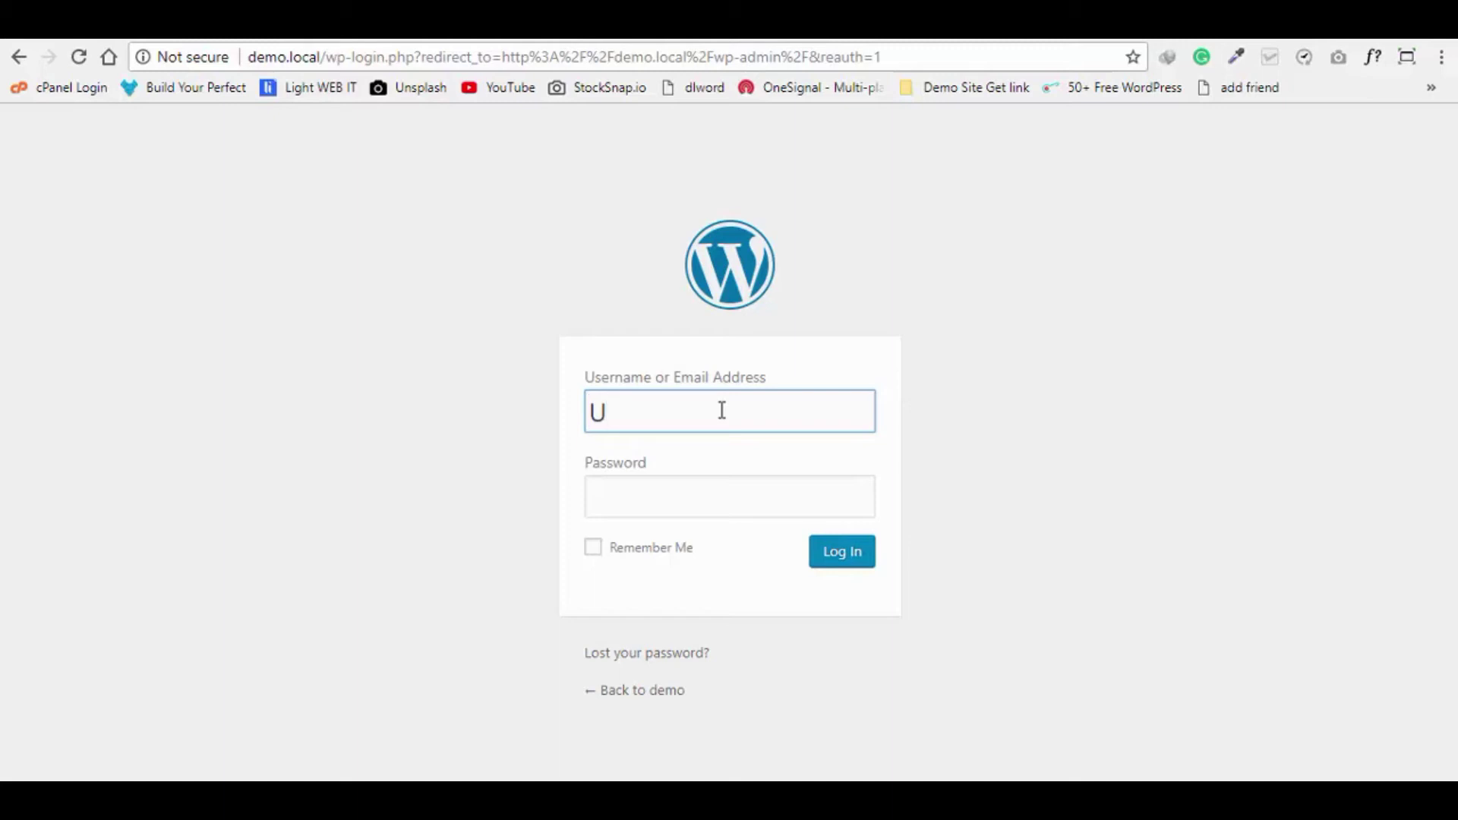
{"action": "left_click", "coordinate": [652, 486]}
{"action": "type", "text": "••"}
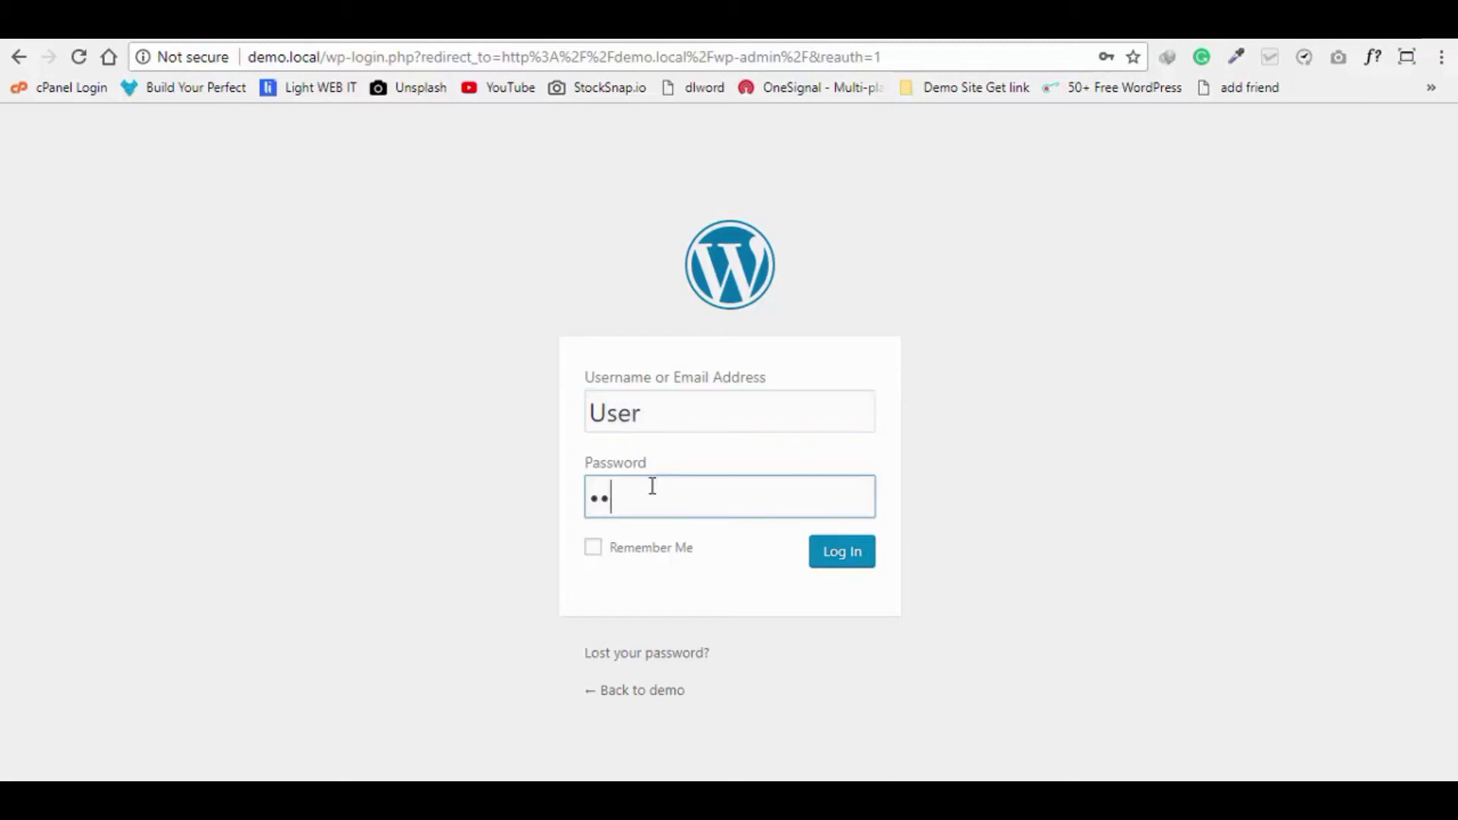
{"action": "type", "text": "•"}
{"action": "left_click", "coordinate": [856, 557]}
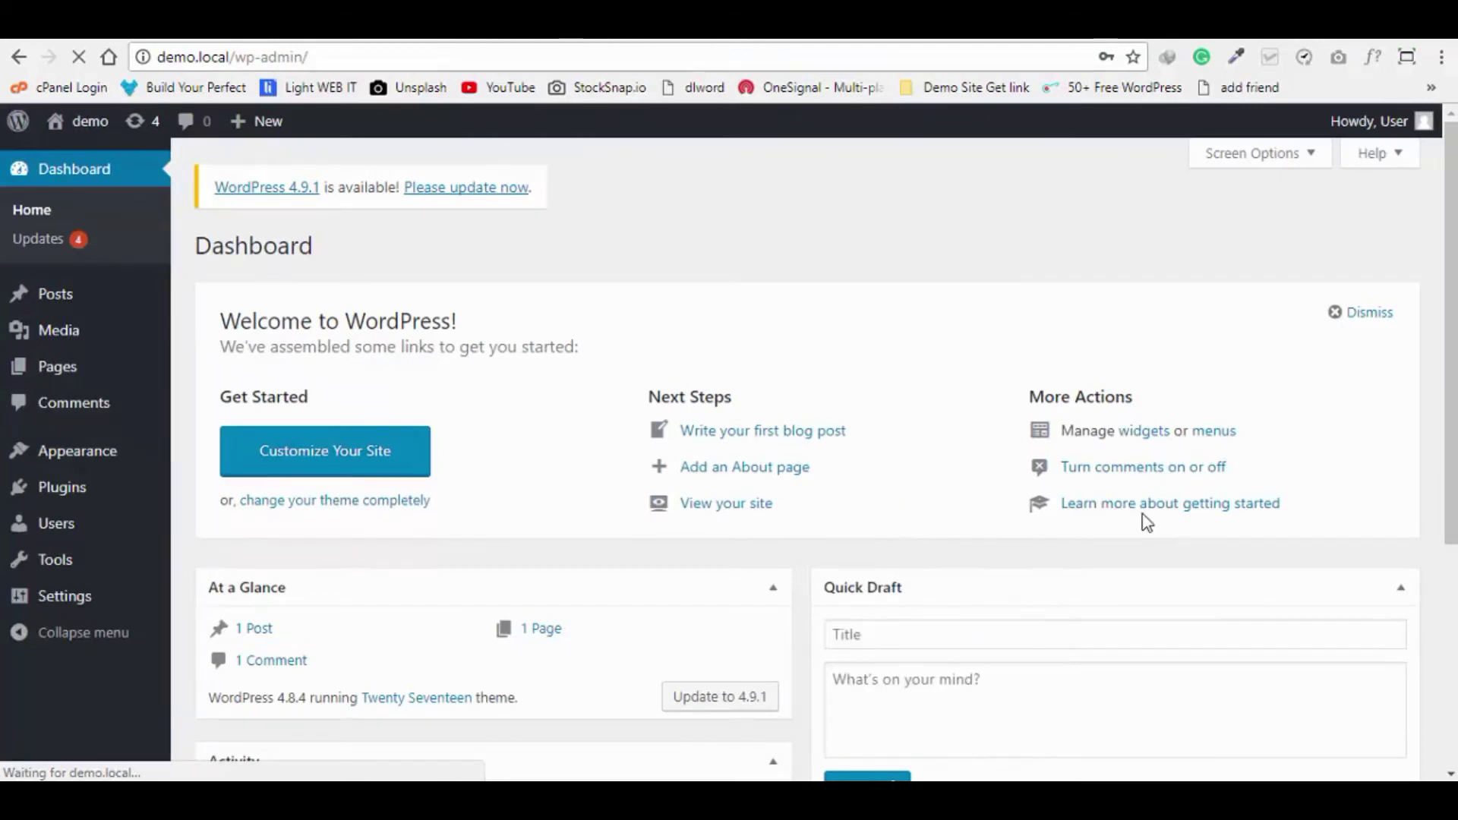
{"action": "left_click", "coordinate": [986, 250]}
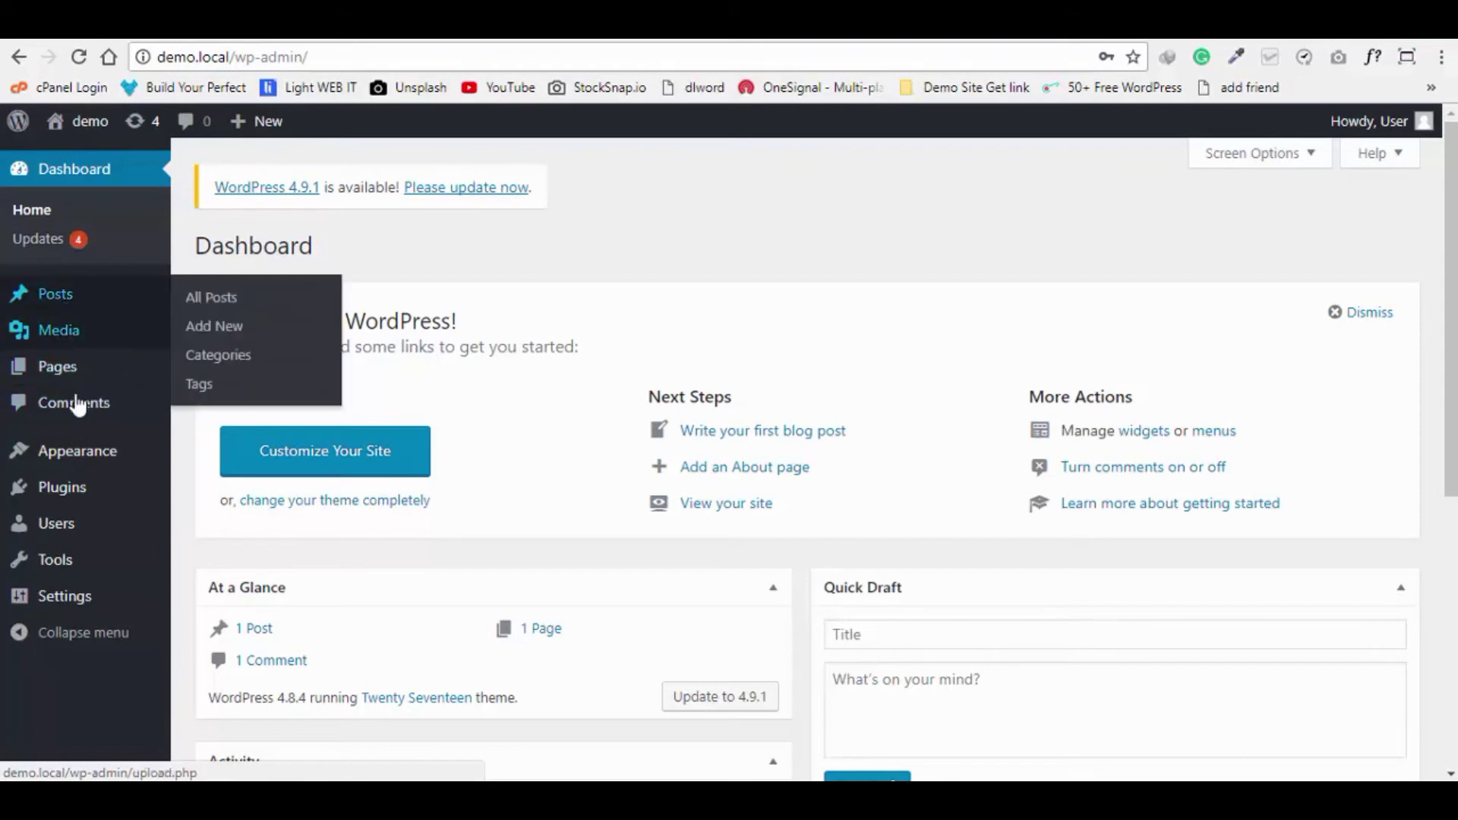
{"action": "mouse_move", "coordinate": [89, 459]}
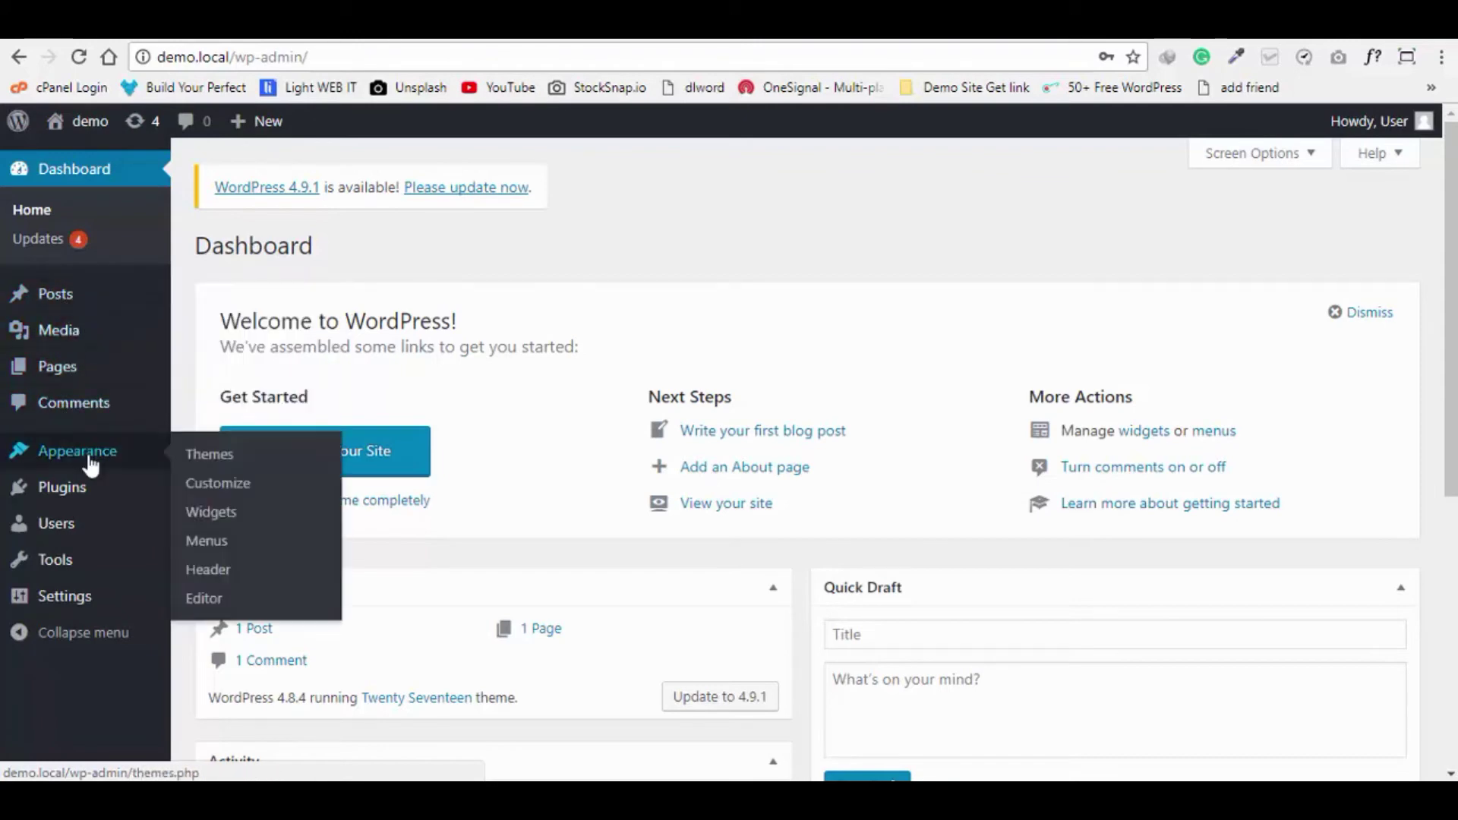
Search the WordPress theme directory for astra and start installing the Astra theme on the demo site.
{"action": "left_click", "coordinate": [205, 455]}
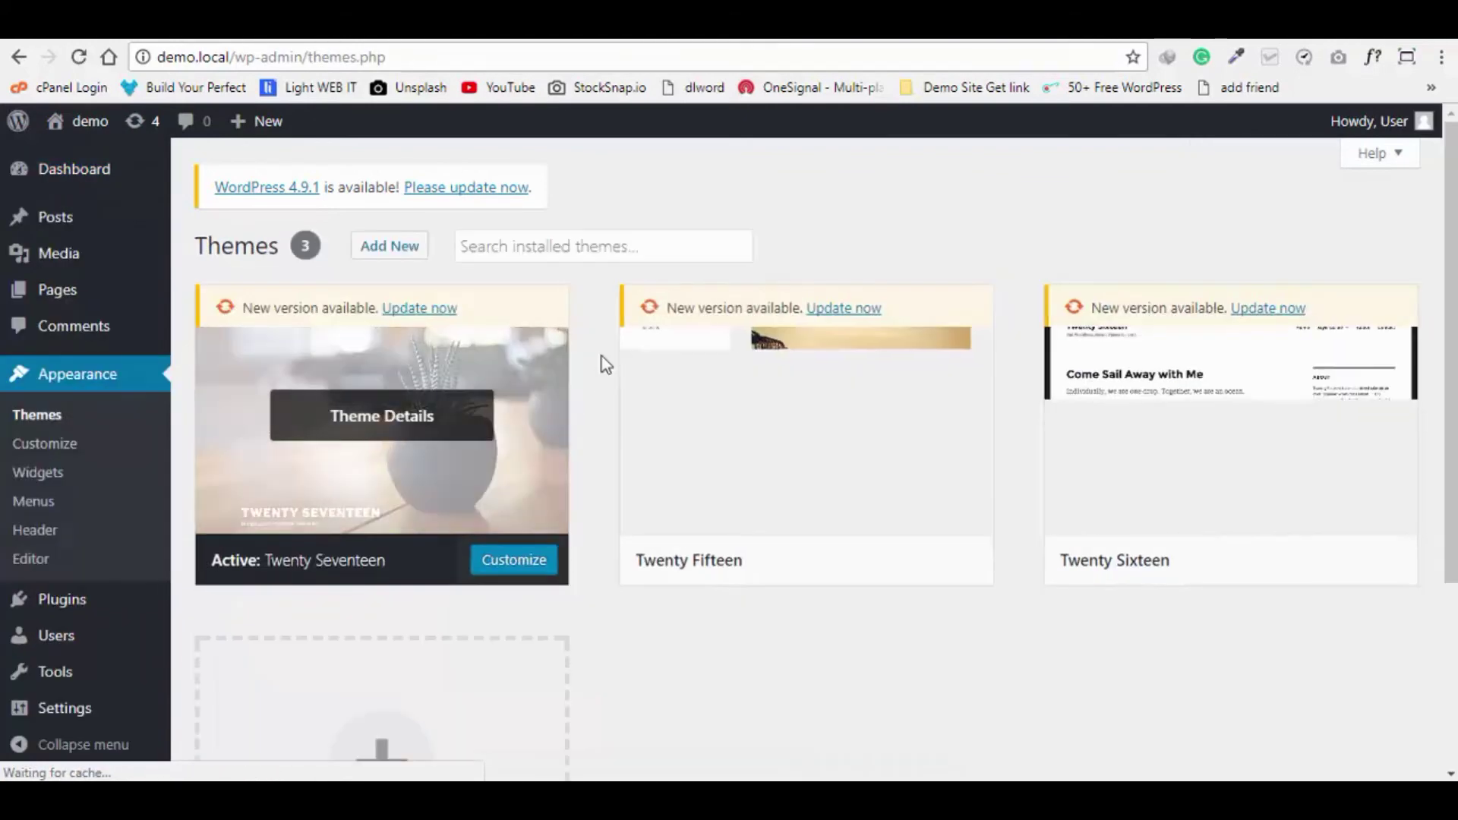
{"action": "left_click", "coordinate": [551, 251]}
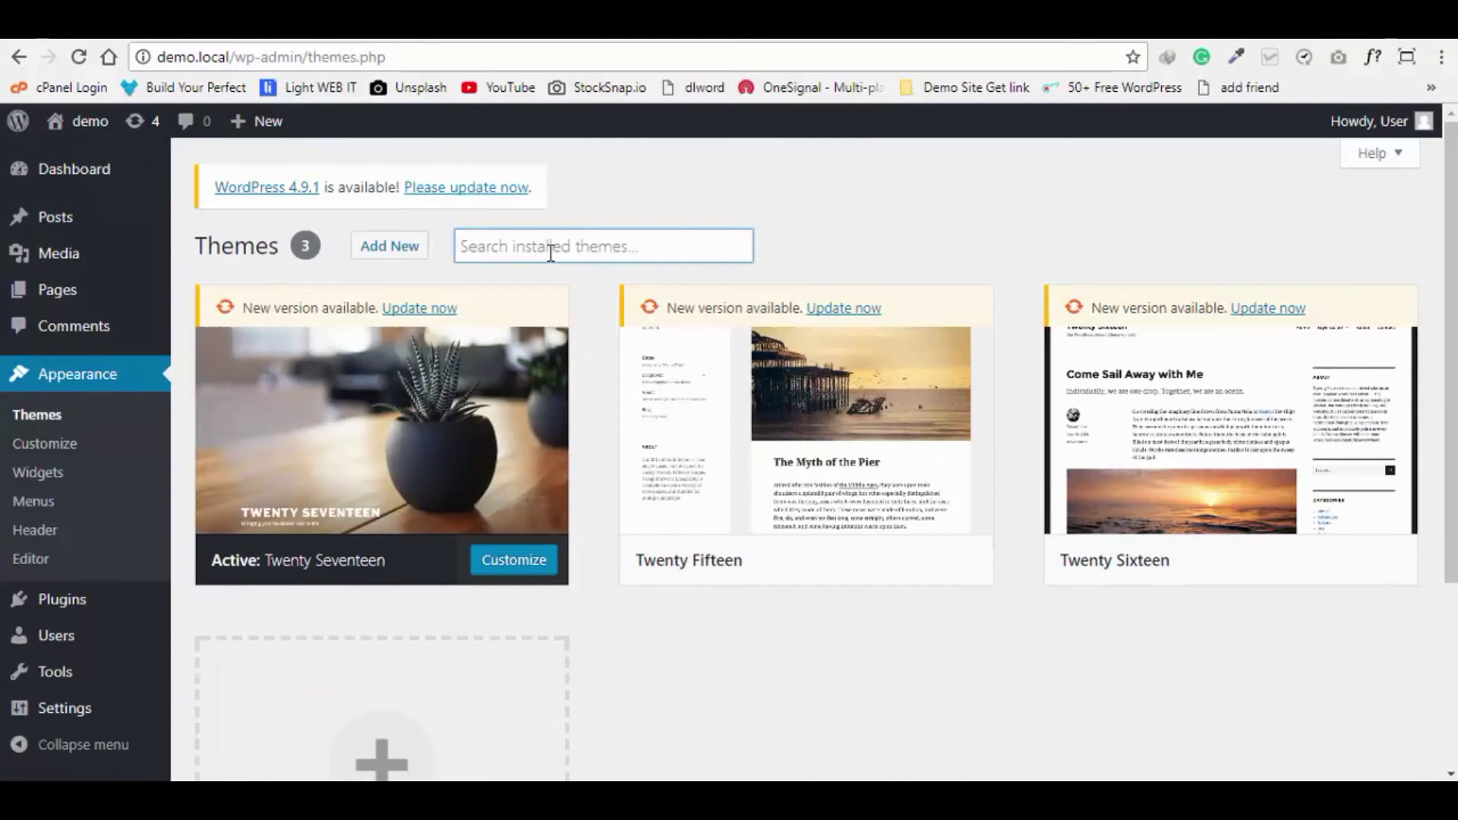
{"action": "left_click", "coordinate": [376, 251]}
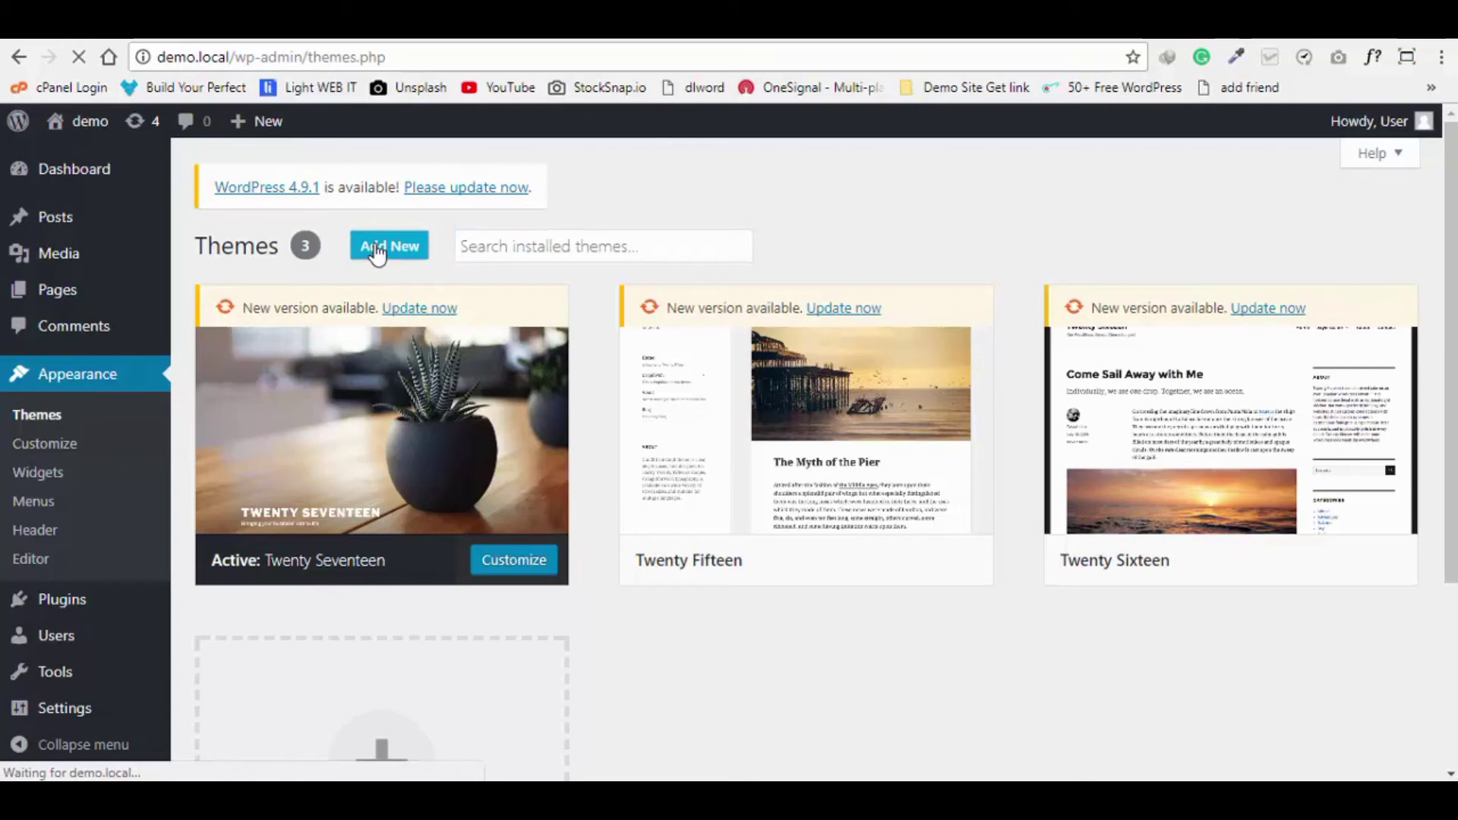
{"action": "left_click", "coordinate": [1160, 306]}
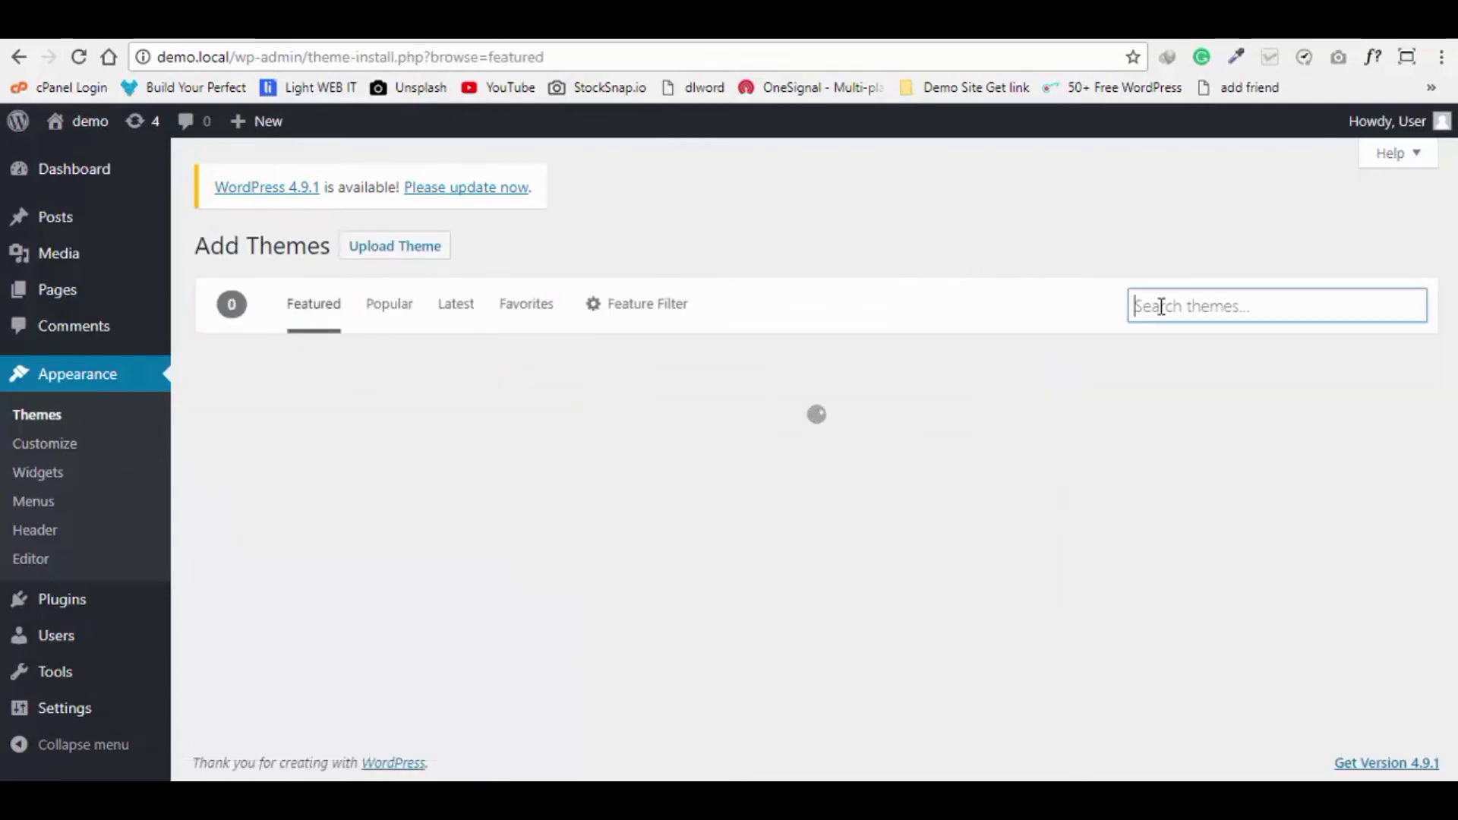
{"action": "type", "text": "a"}
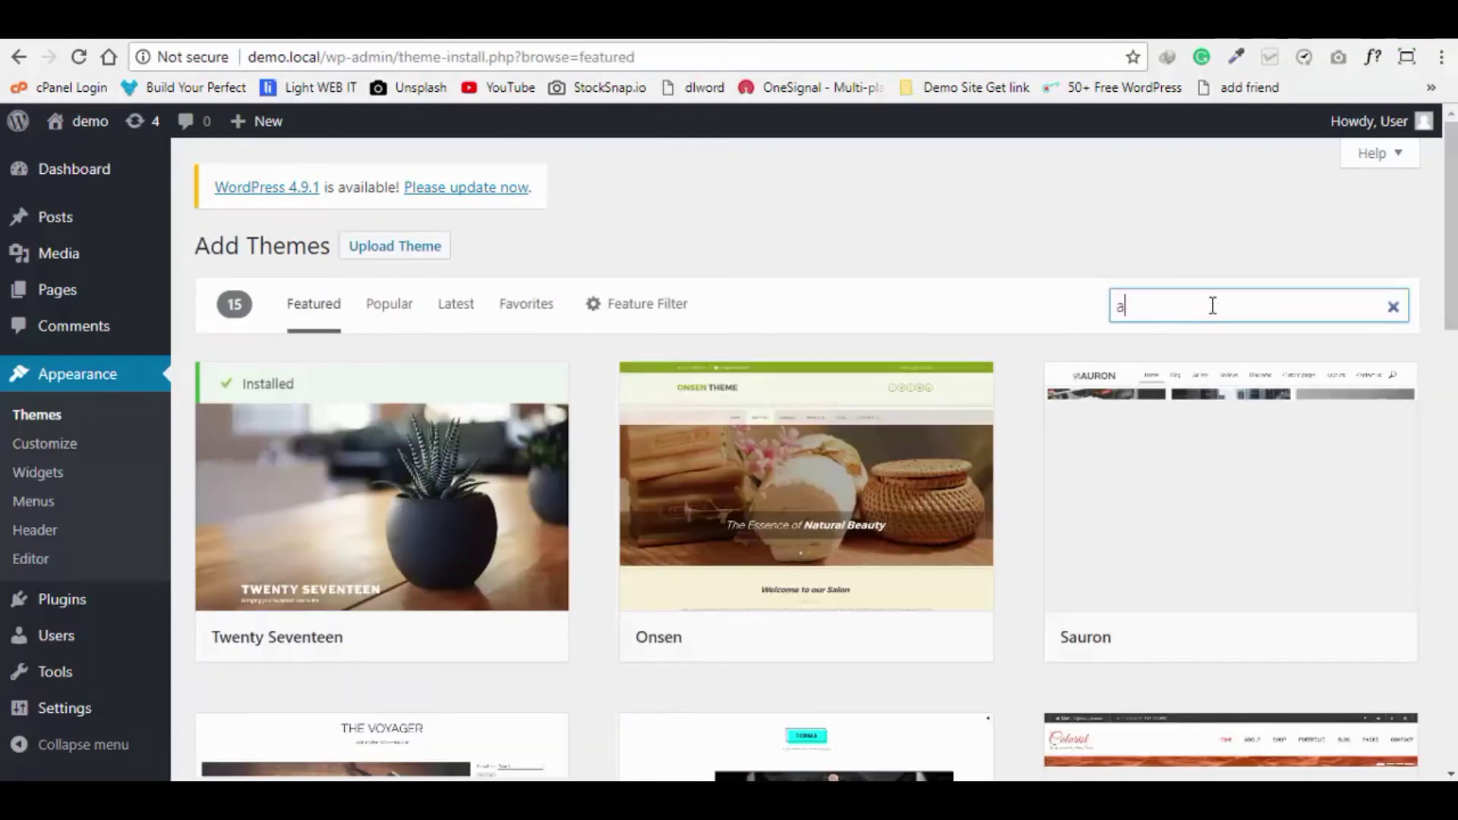
{"action": "type", "text": "stra"}
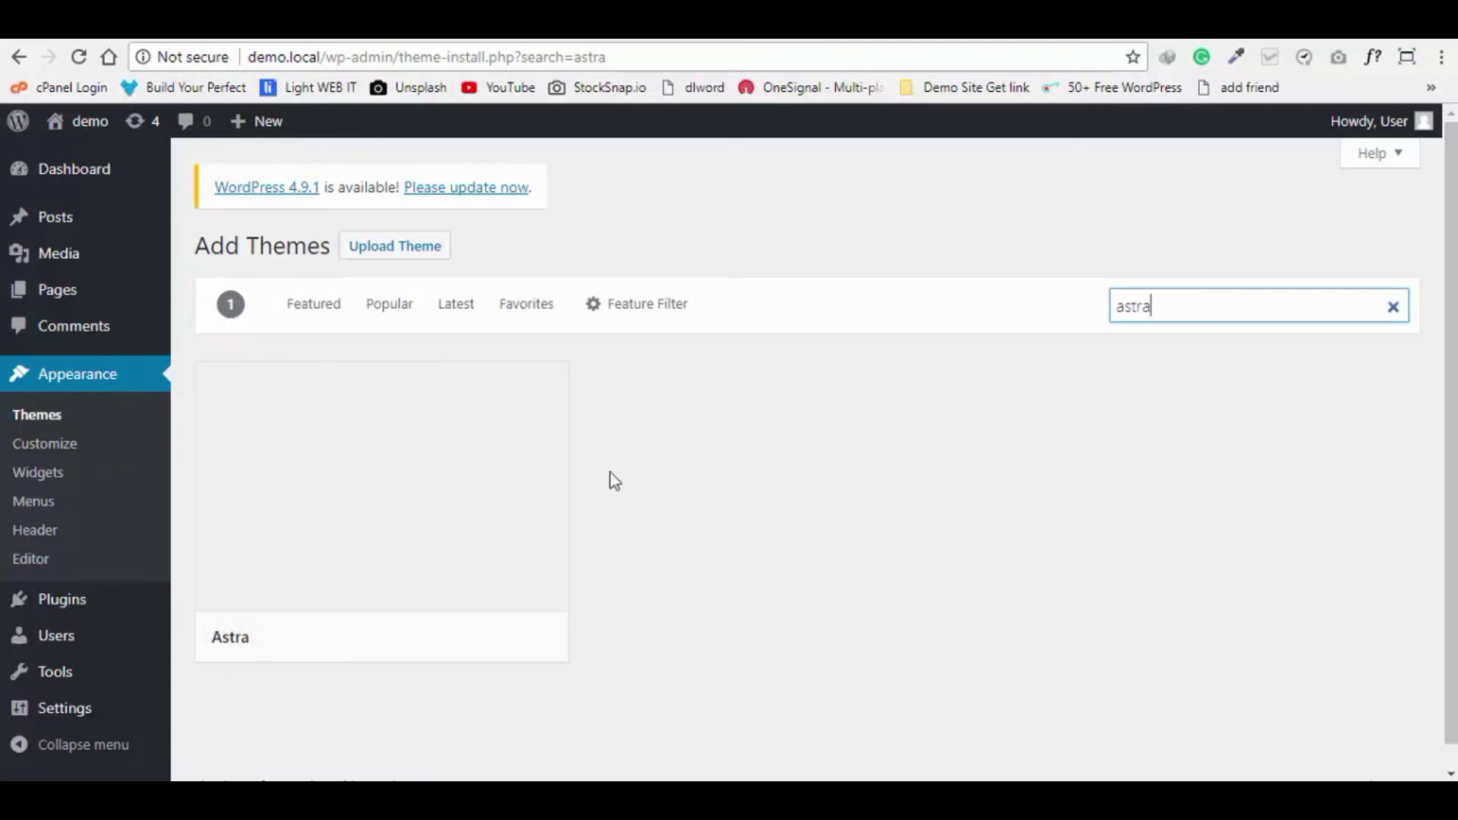
{"action": "left_click", "coordinate": [447, 640]}
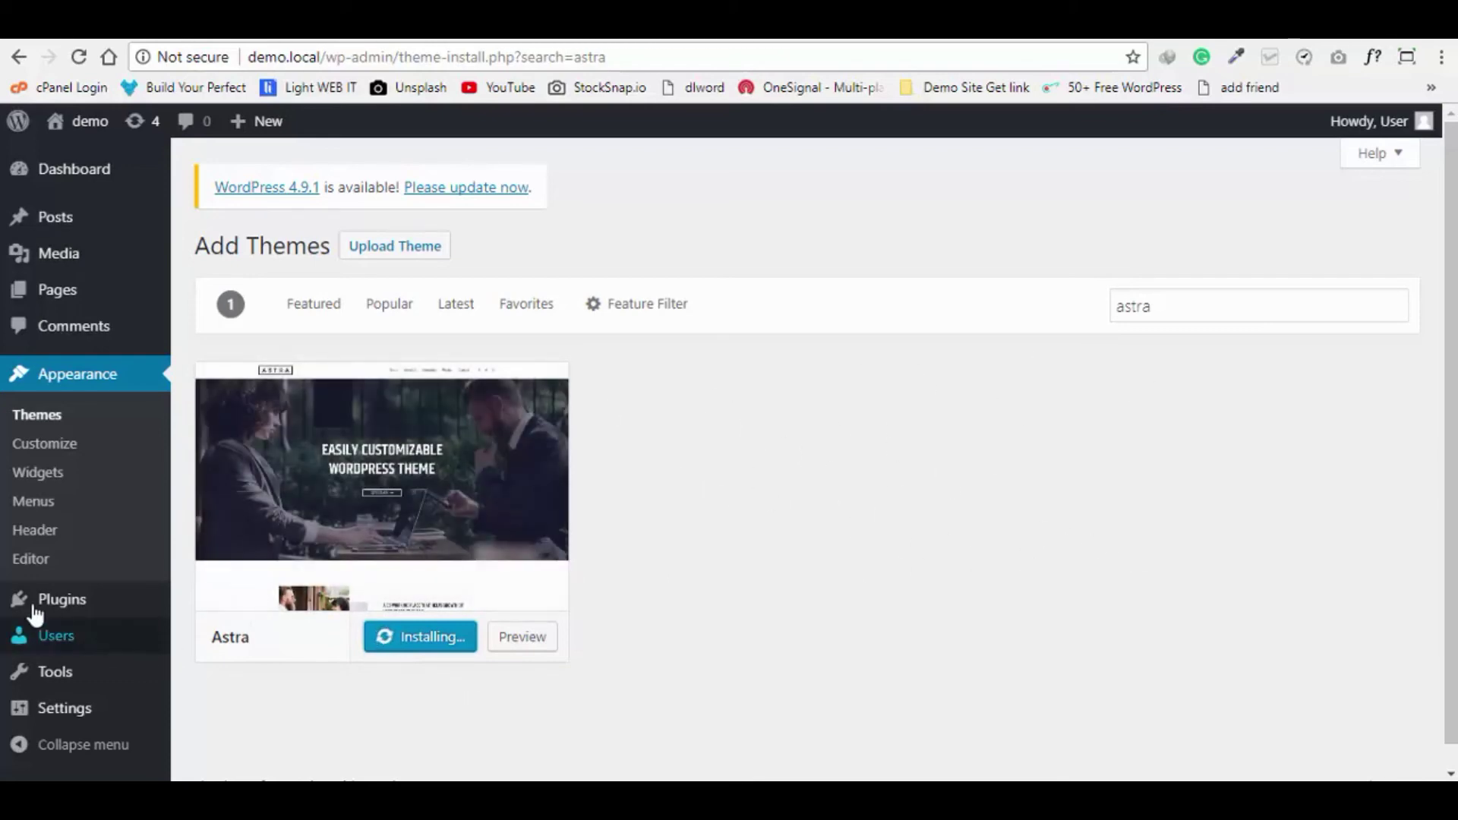
{"action": "mouse_move", "coordinate": [201, 639]}
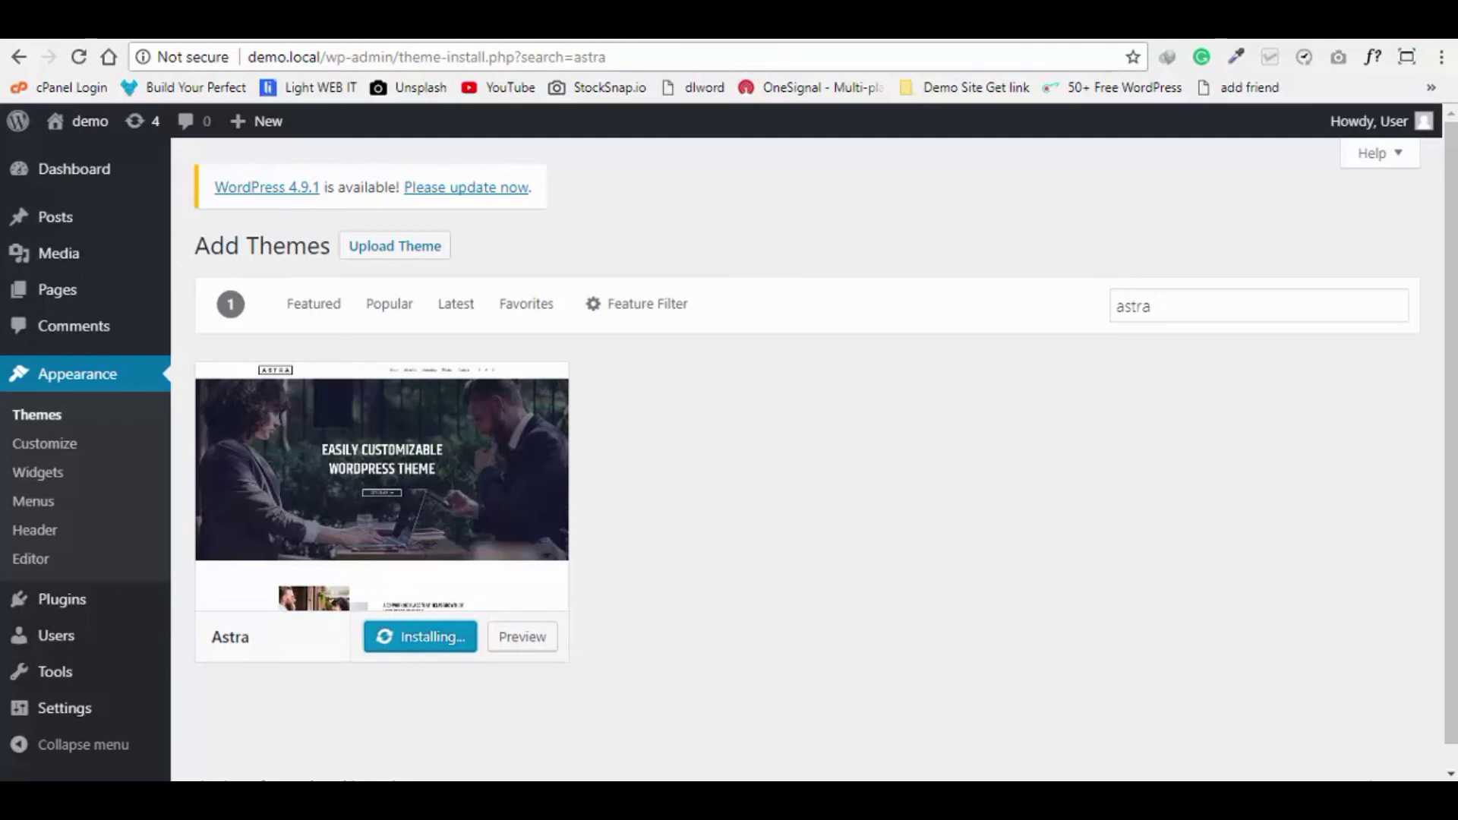
Switch to Local and review the demo site's utilities, database and site setup details.
{"action": "key", "text": "alt+Tab"}
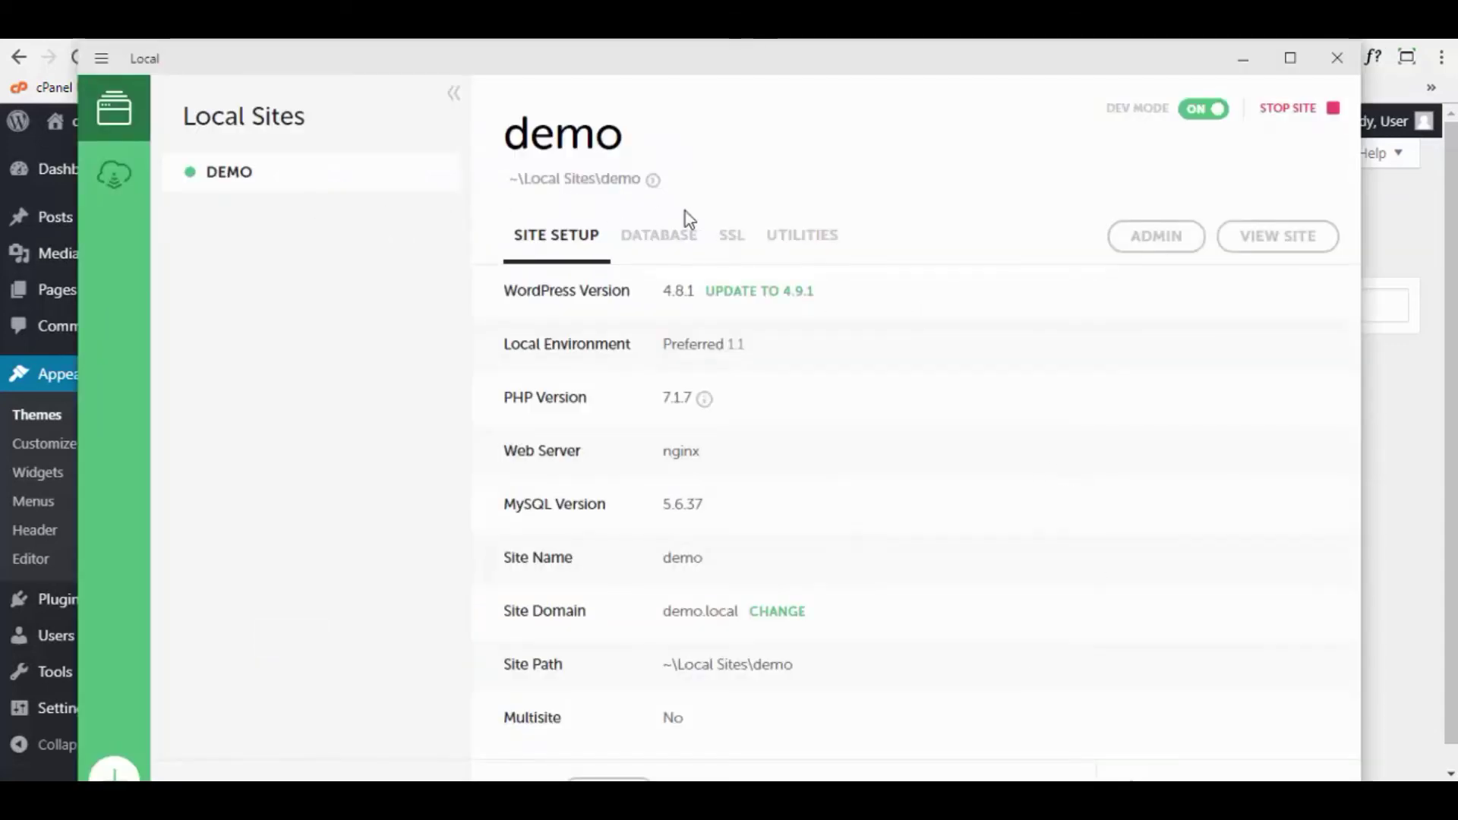
{"action": "left_click", "coordinate": [805, 234]}
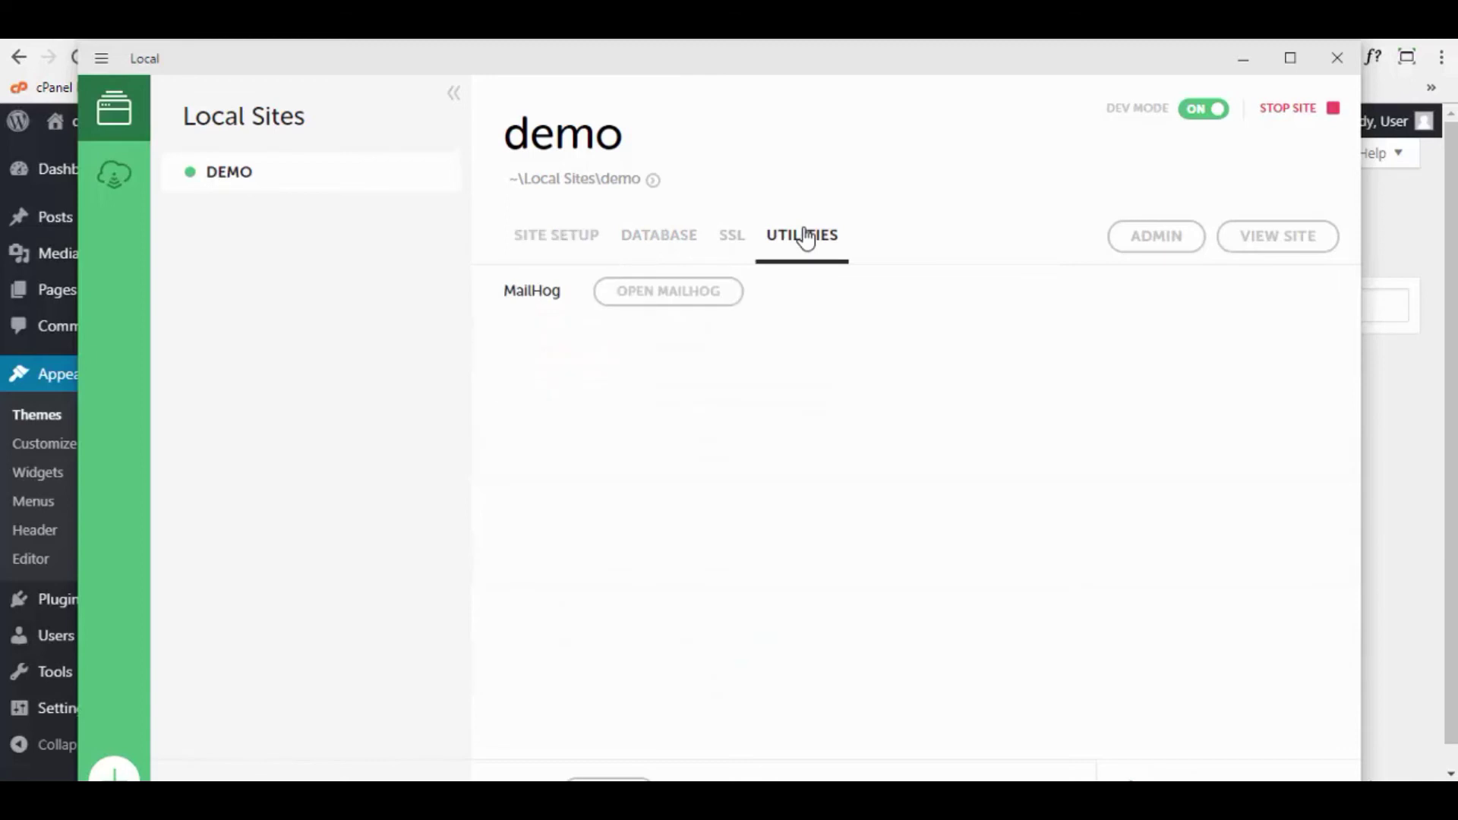
{"action": "left_click", "coordinate": [559, 241]}
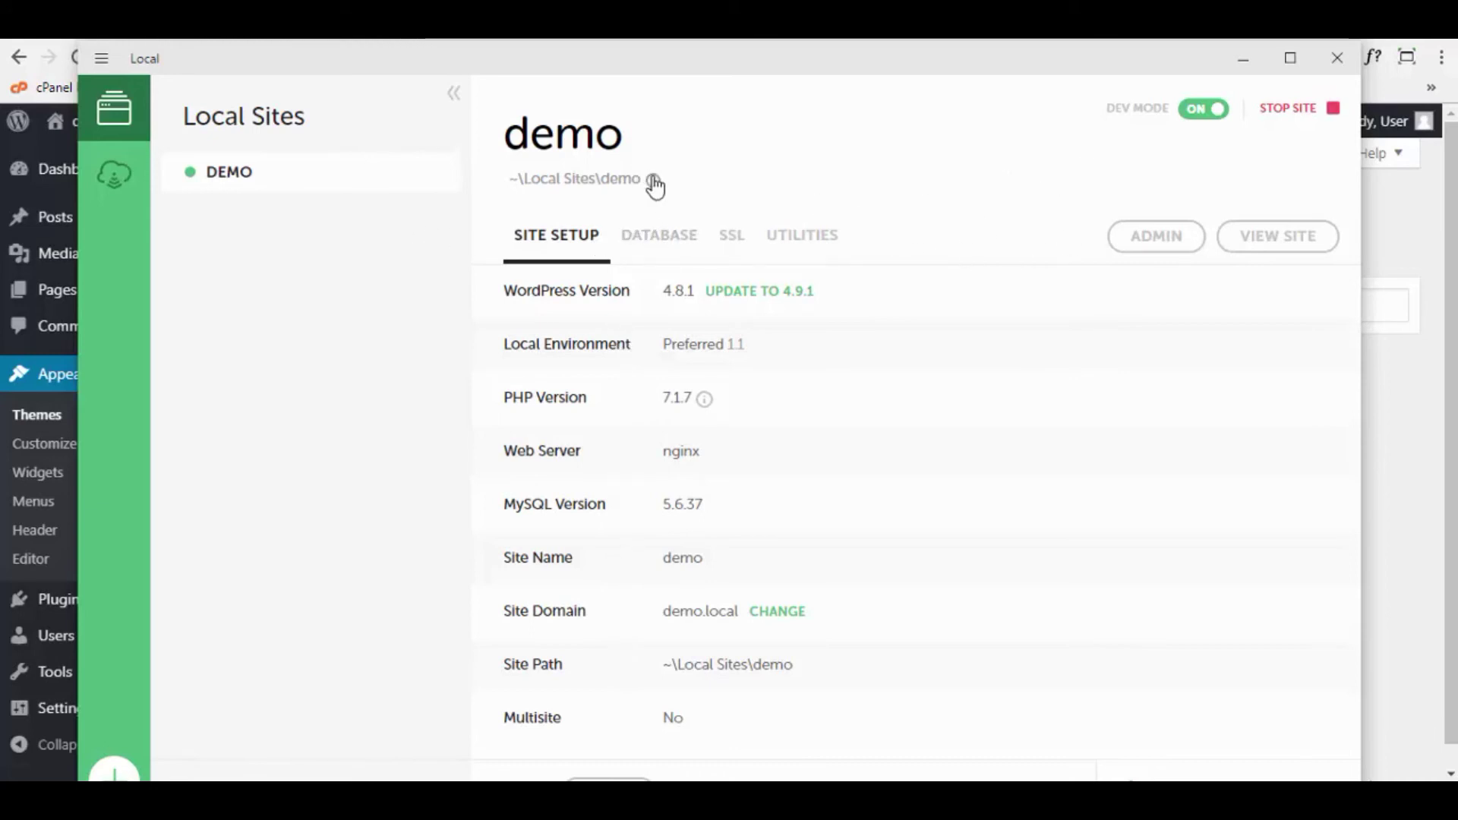
{"action": "left_click", "coordinate": [648, 245]}
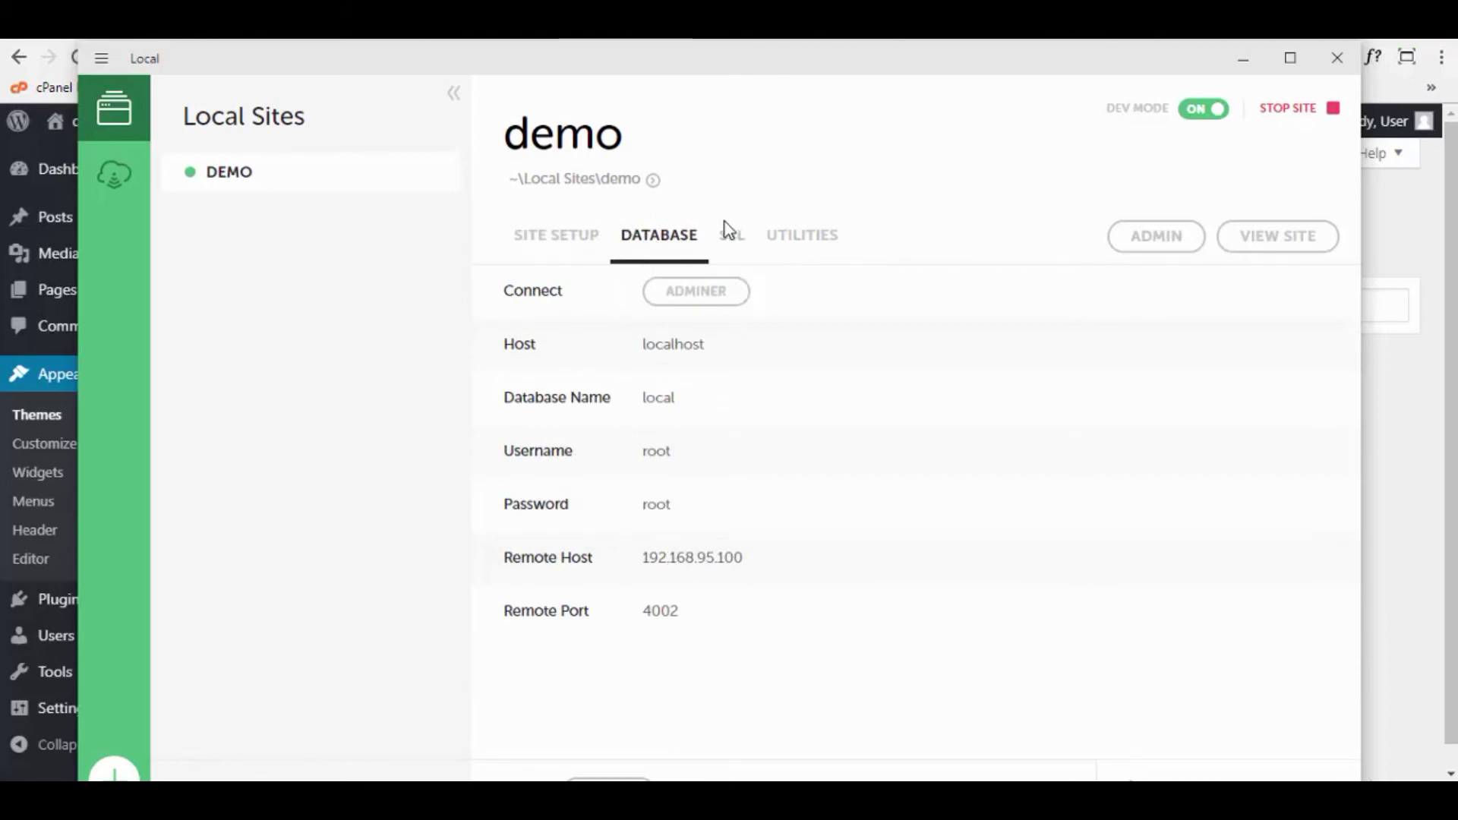
{"action": "left_click", "coordinate": [780, 243]}
{"action": "left_click", "coordinate": [516, 243]}
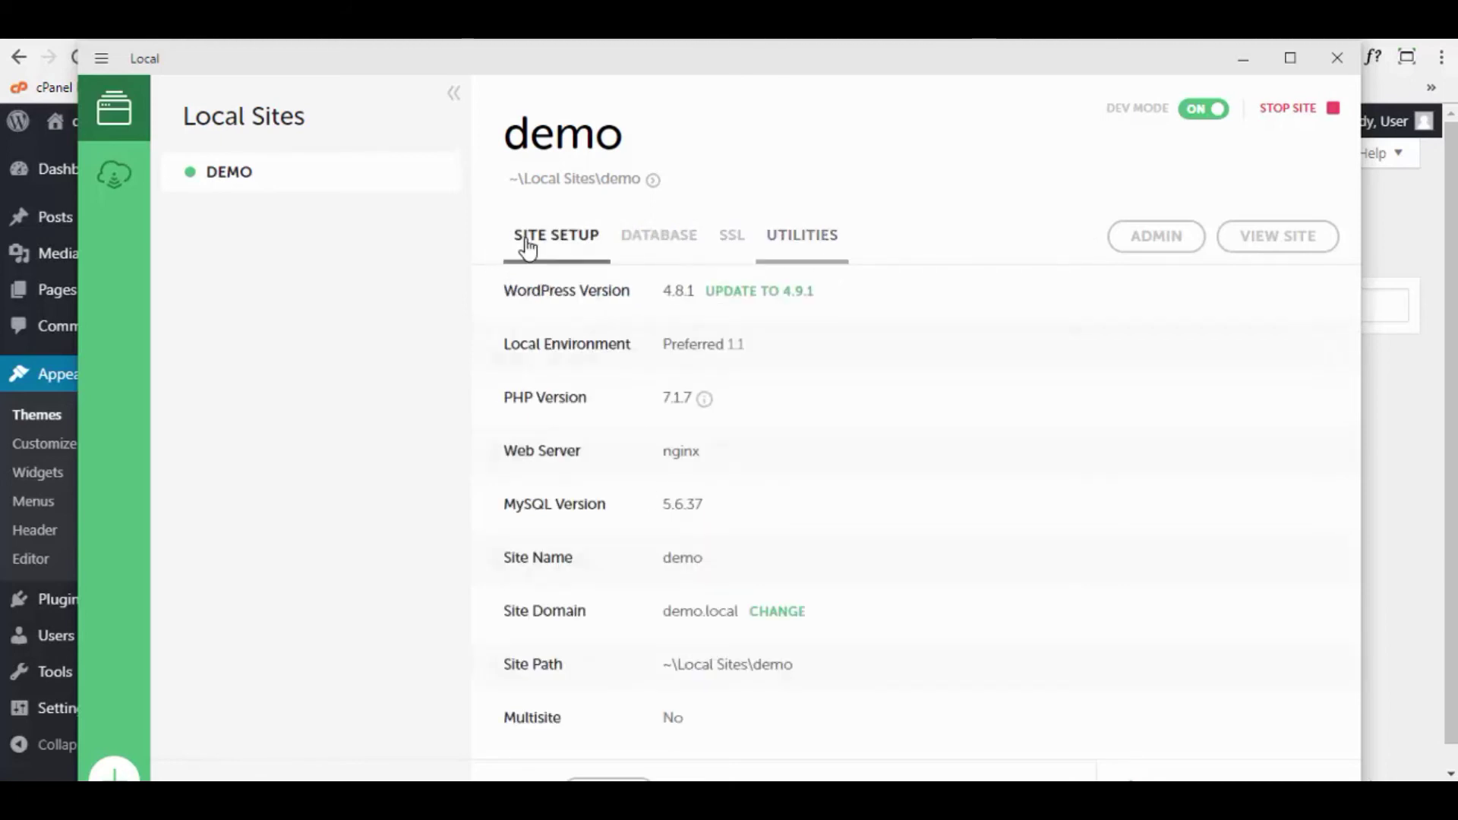
Open the demo site's folder, inspect the WordPress files in app\public, and close the folder window.
{"action": "left_click", "coordinate": [652, 181]}
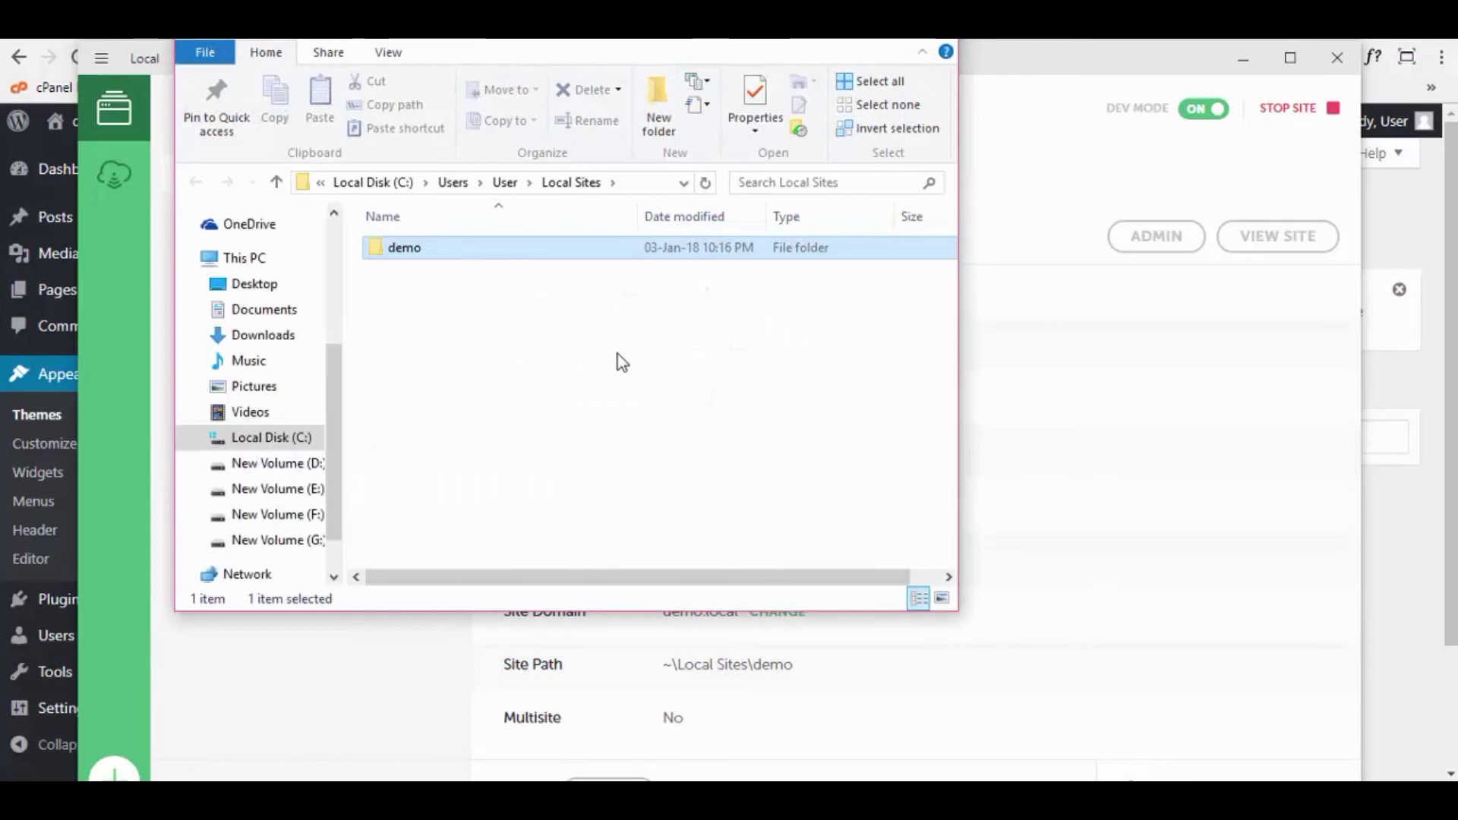
{"action": "double_click", "coordinate": [439, 254]}
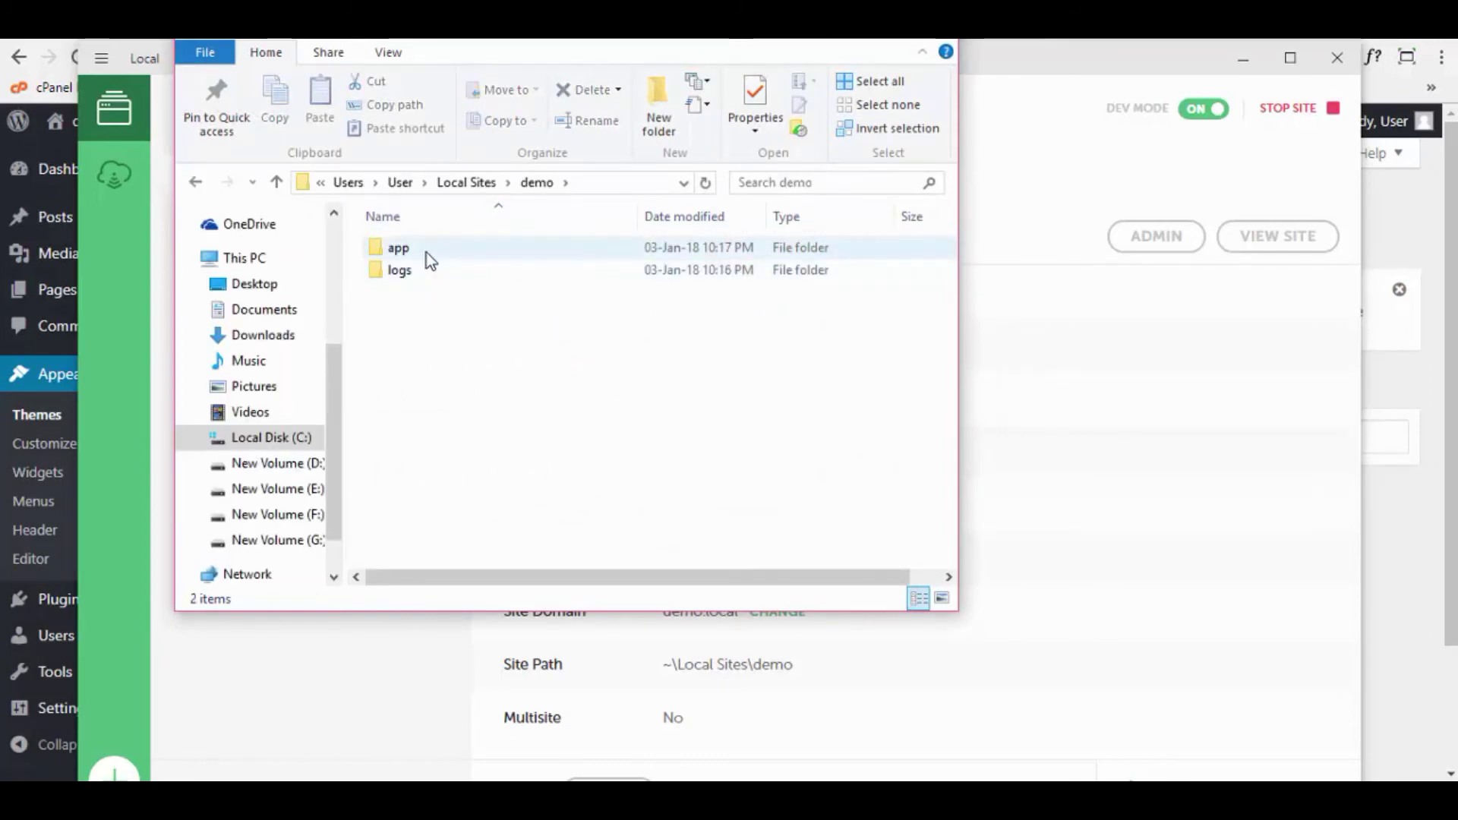
{"action": "double_click", "coordinate": [427, 253]}
{"action": "double_click", "coordinate": [427, 253]}
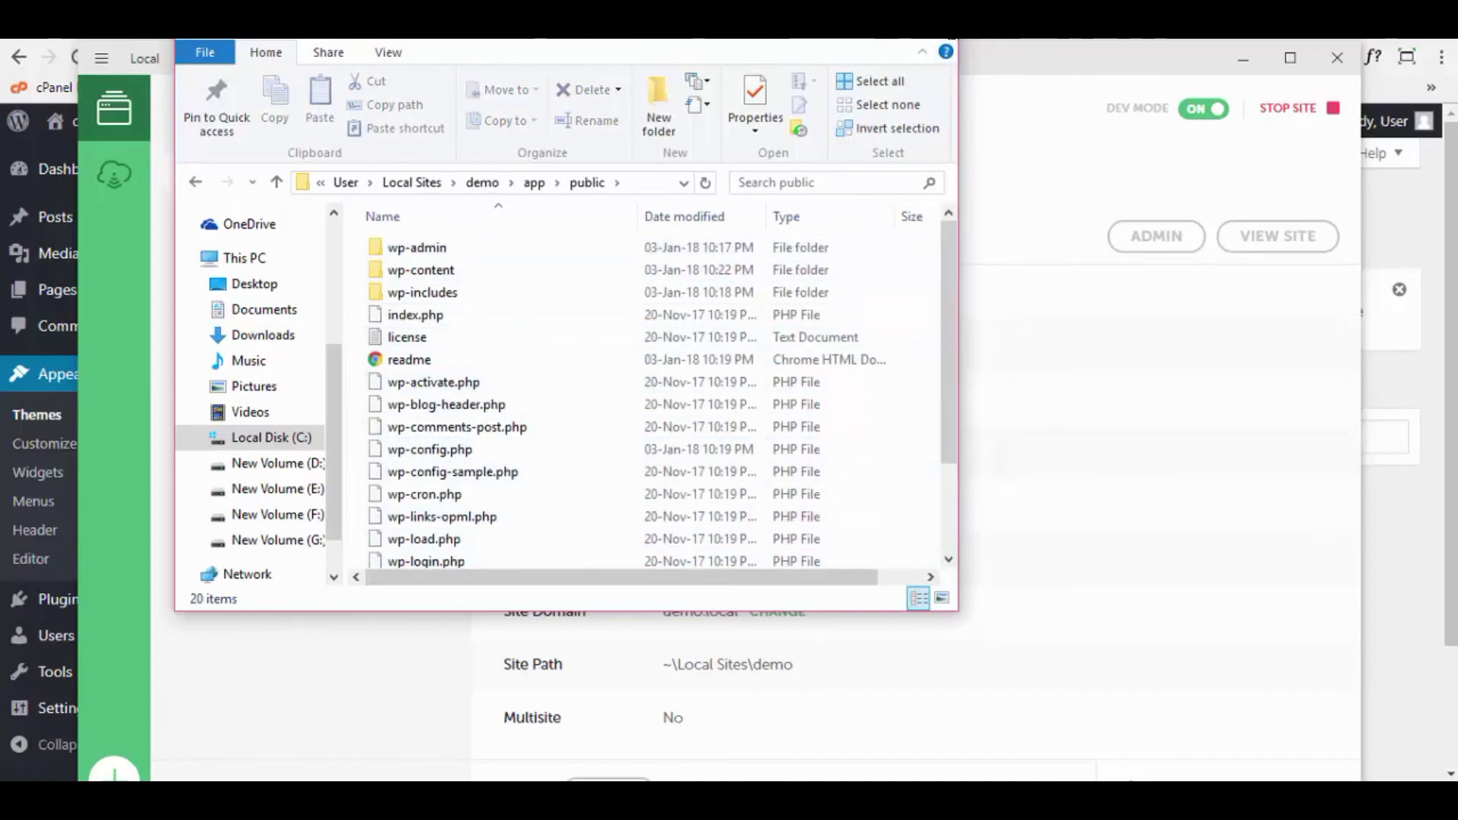
{"action": "left_click", "coordinate": [956, 139]}
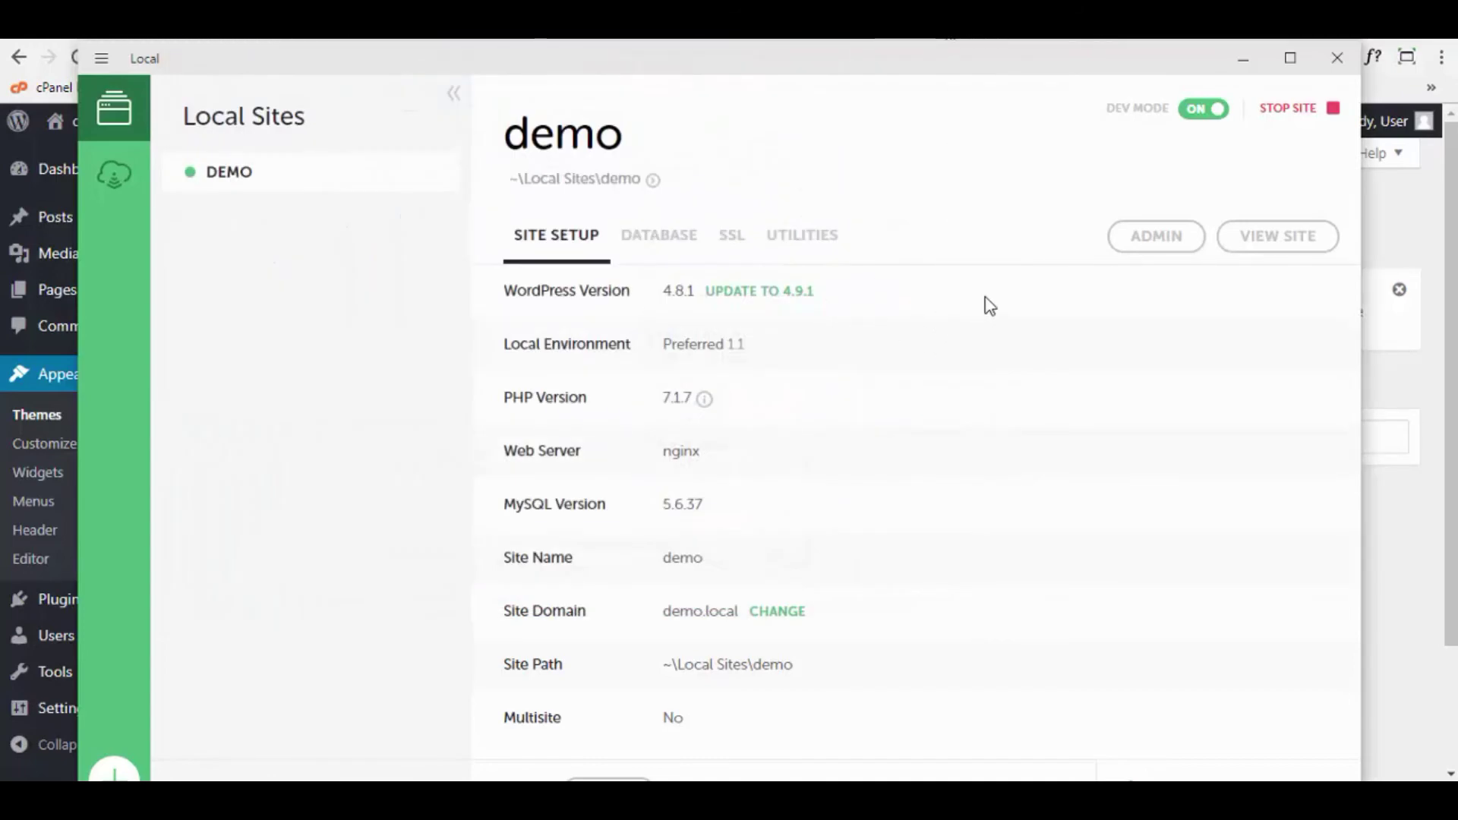
Return to the WordPress Add Plugins page, browse the featured plugins and try to install Jetpack by WordPress.com.
{"action": "left_click", "coordinate": [1264, 237]}
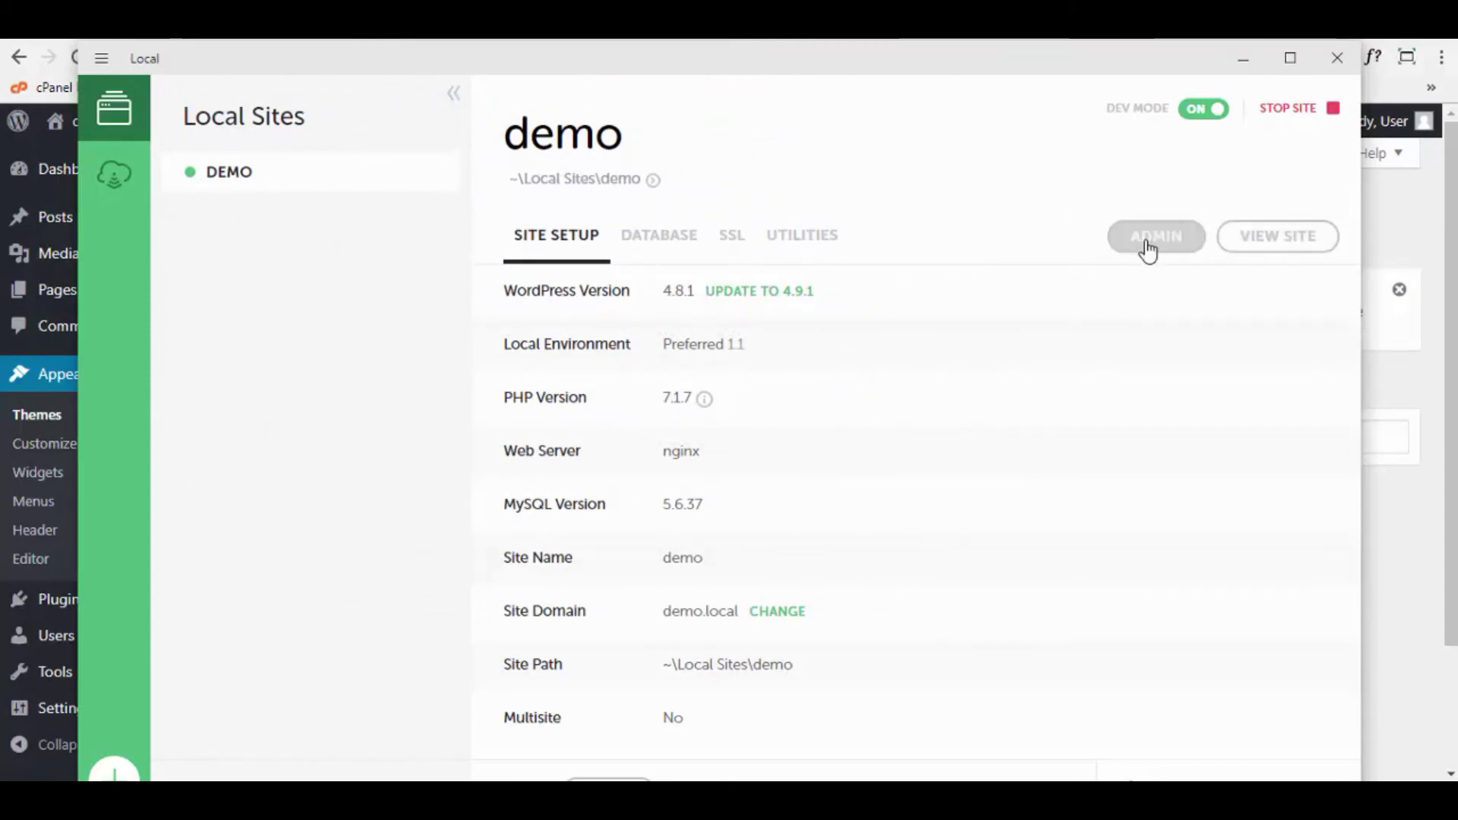
{"action": "left_click", "coordinate": [1247, 64]}
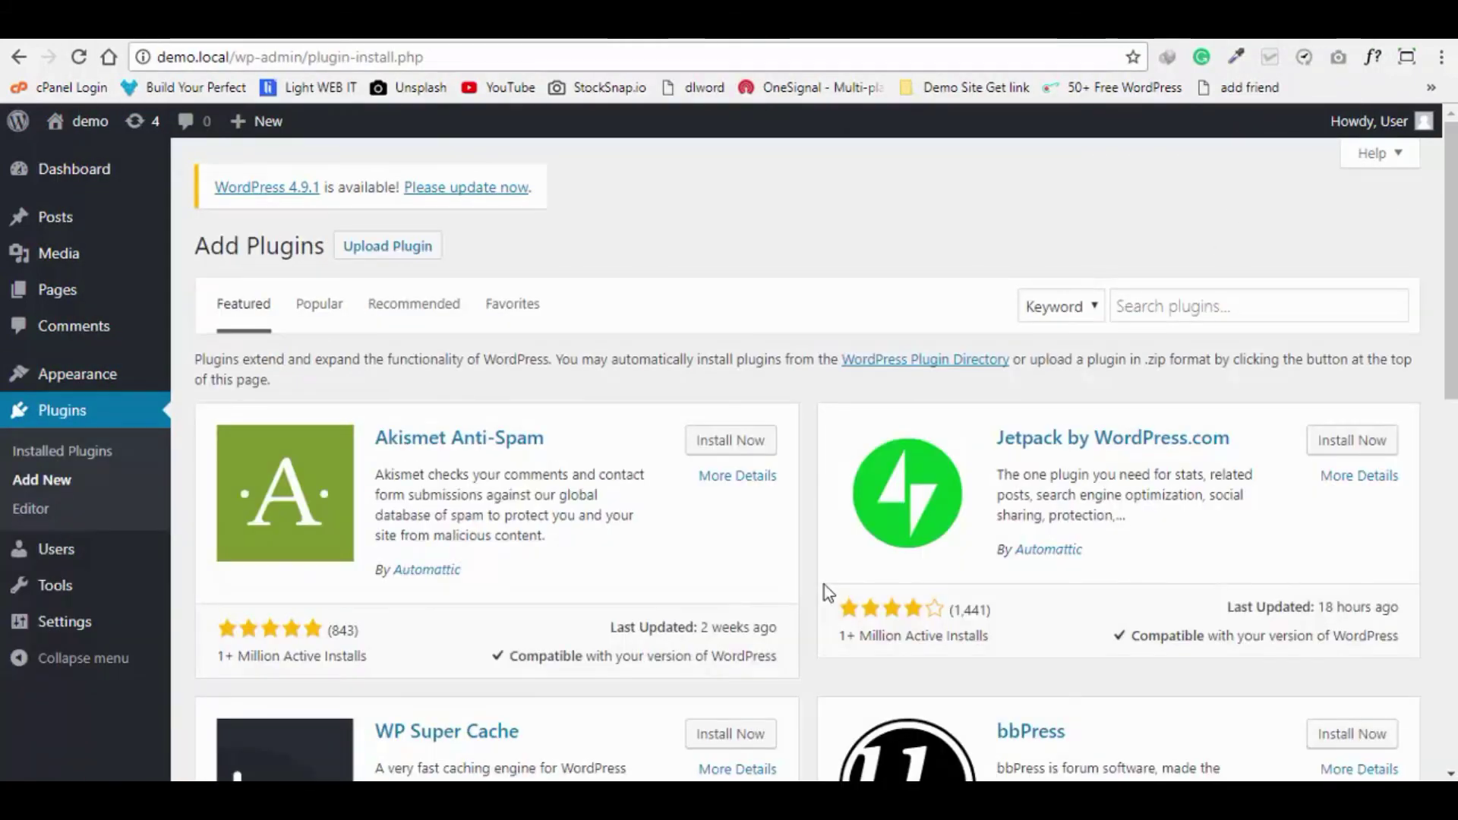
{"action": "scroll", "coordinate": [628, 498], "scroll_direction": "down", "scroll_amount": 4}
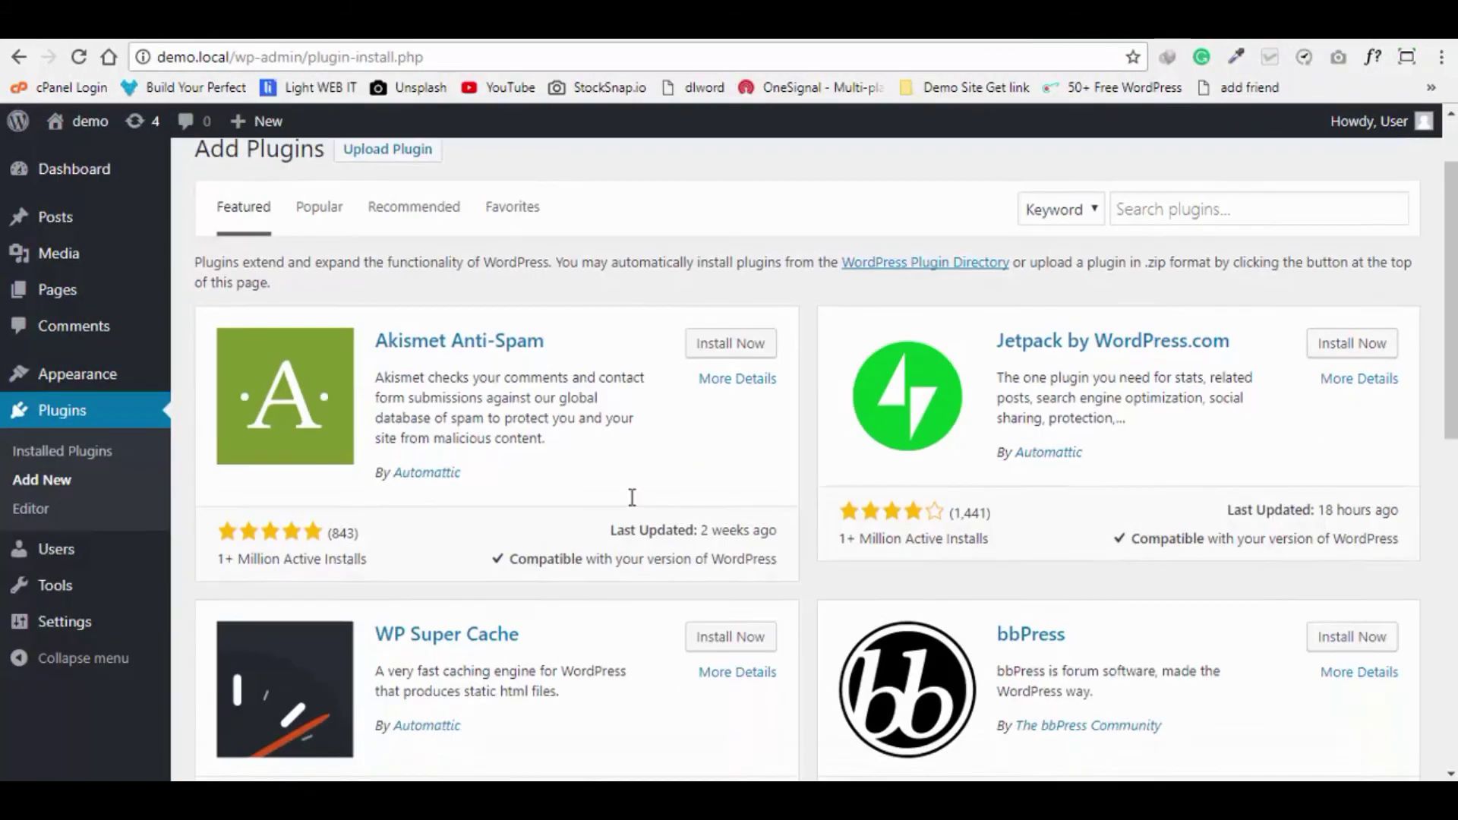
{"action": "scroll", "coordinate": [1054, 505], "scroll_direction": "down", "scroll_amount": 7}
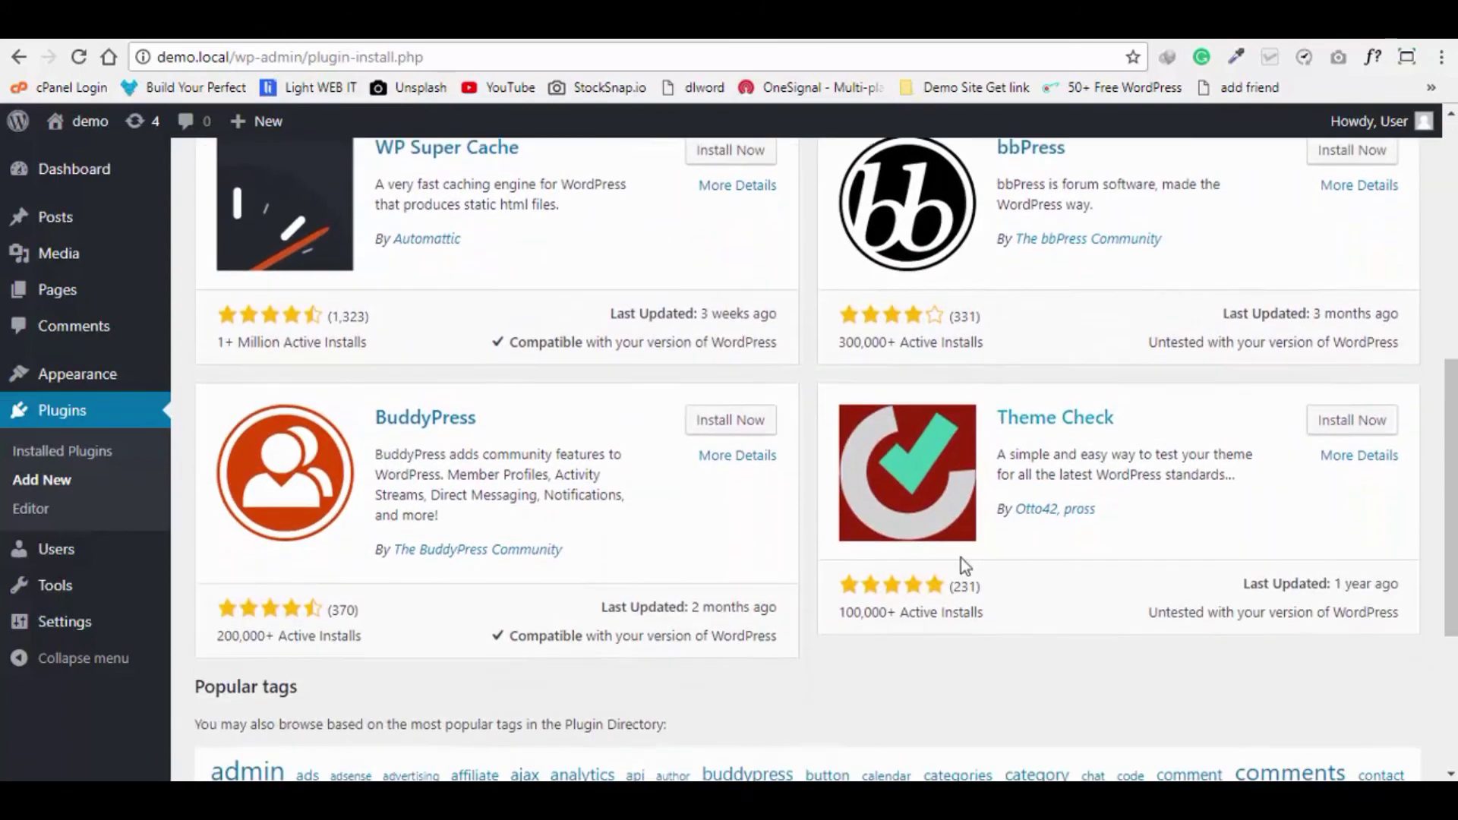
{"action": "scroll", "coordinate": [872, 523], "scroll_direction": "up", "scroll_amount": 7}
{"action": "scroll", "coordinate": [872, 522], "scroll_direction": "up", "scroll_amount": 4}
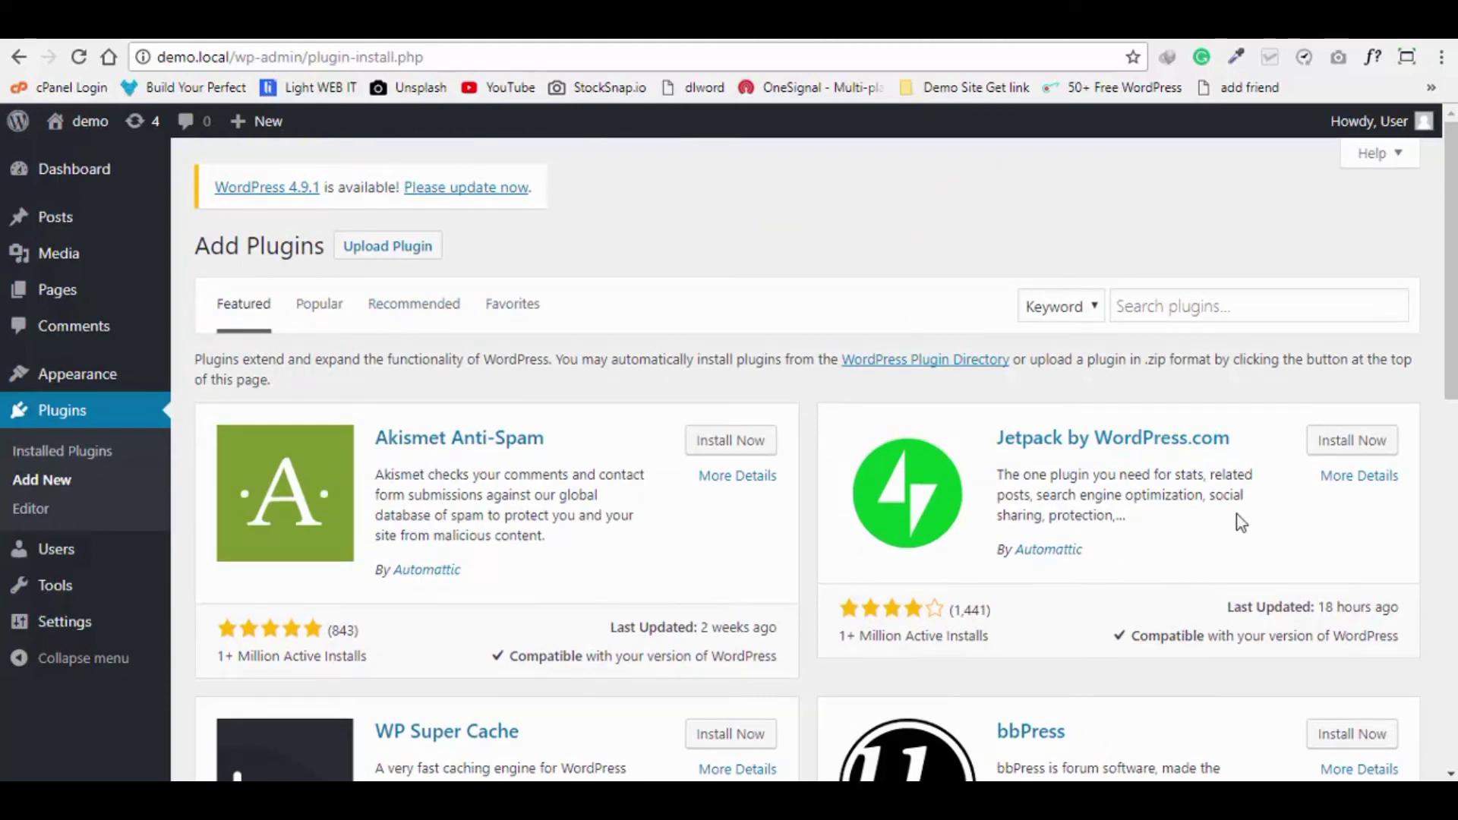
{"action": "left_click", "coordinate": [1343, 444]}
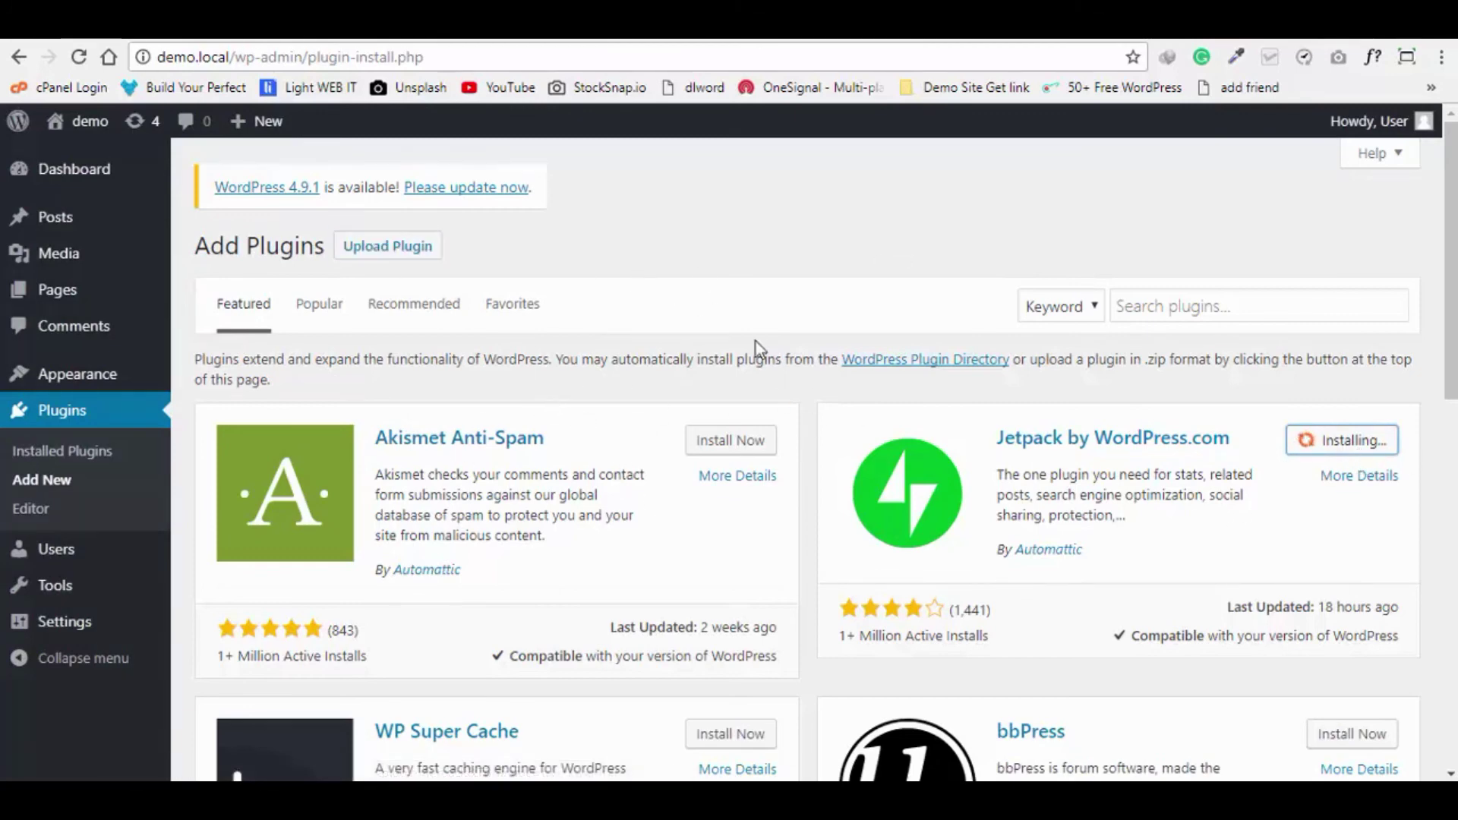
Open the demo site's front end in a new browser tab and look through its home page.
{"action": "mouse_move", "coordinate": [83, 122]}
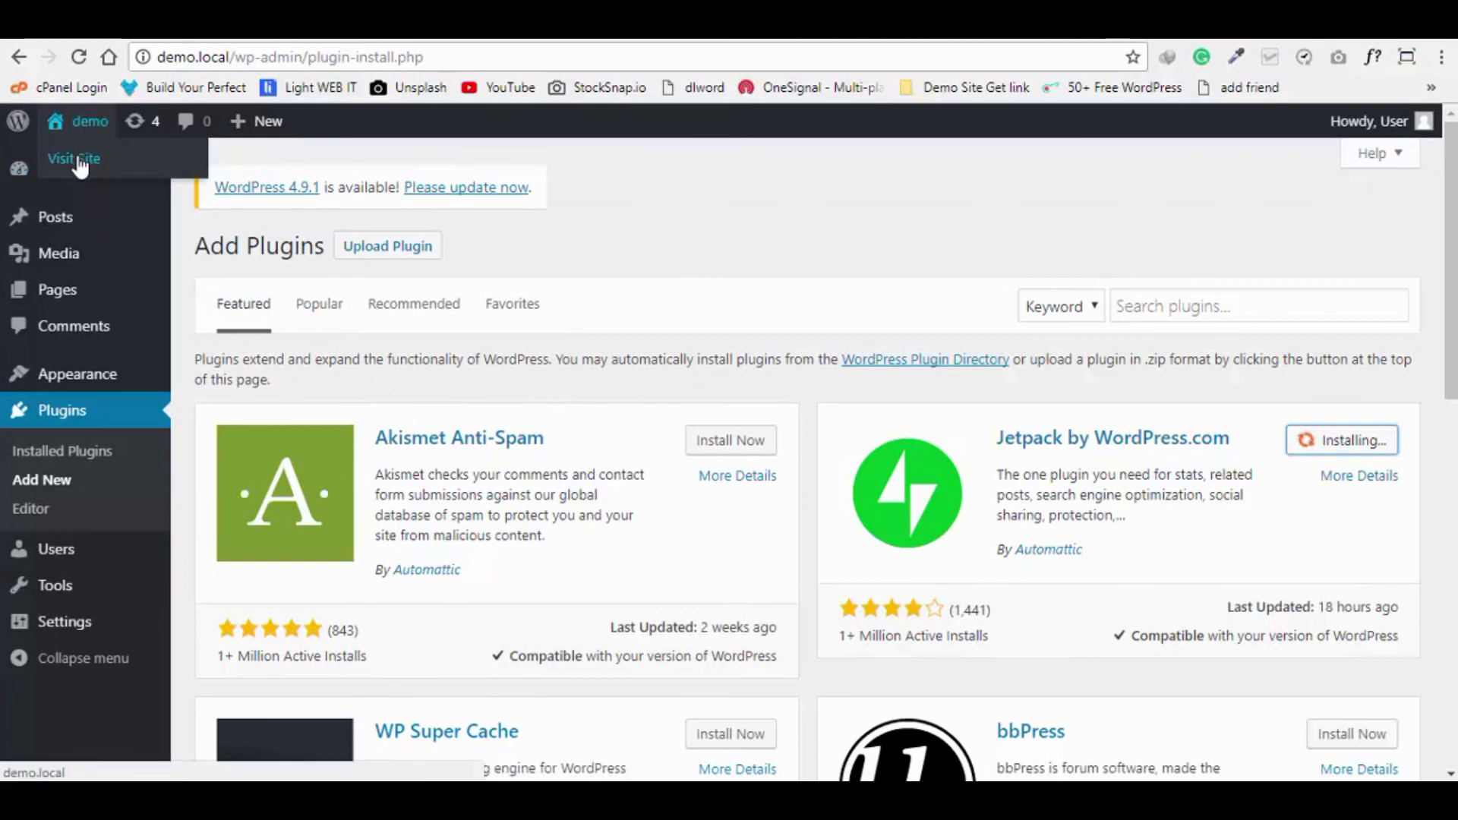
{"action": "right_click", "coordinate": [76, 157]}
{"action": "left_click", "coordinate": [119, 173]}
{"action": "left_click", "coordinate": [76, 121]}
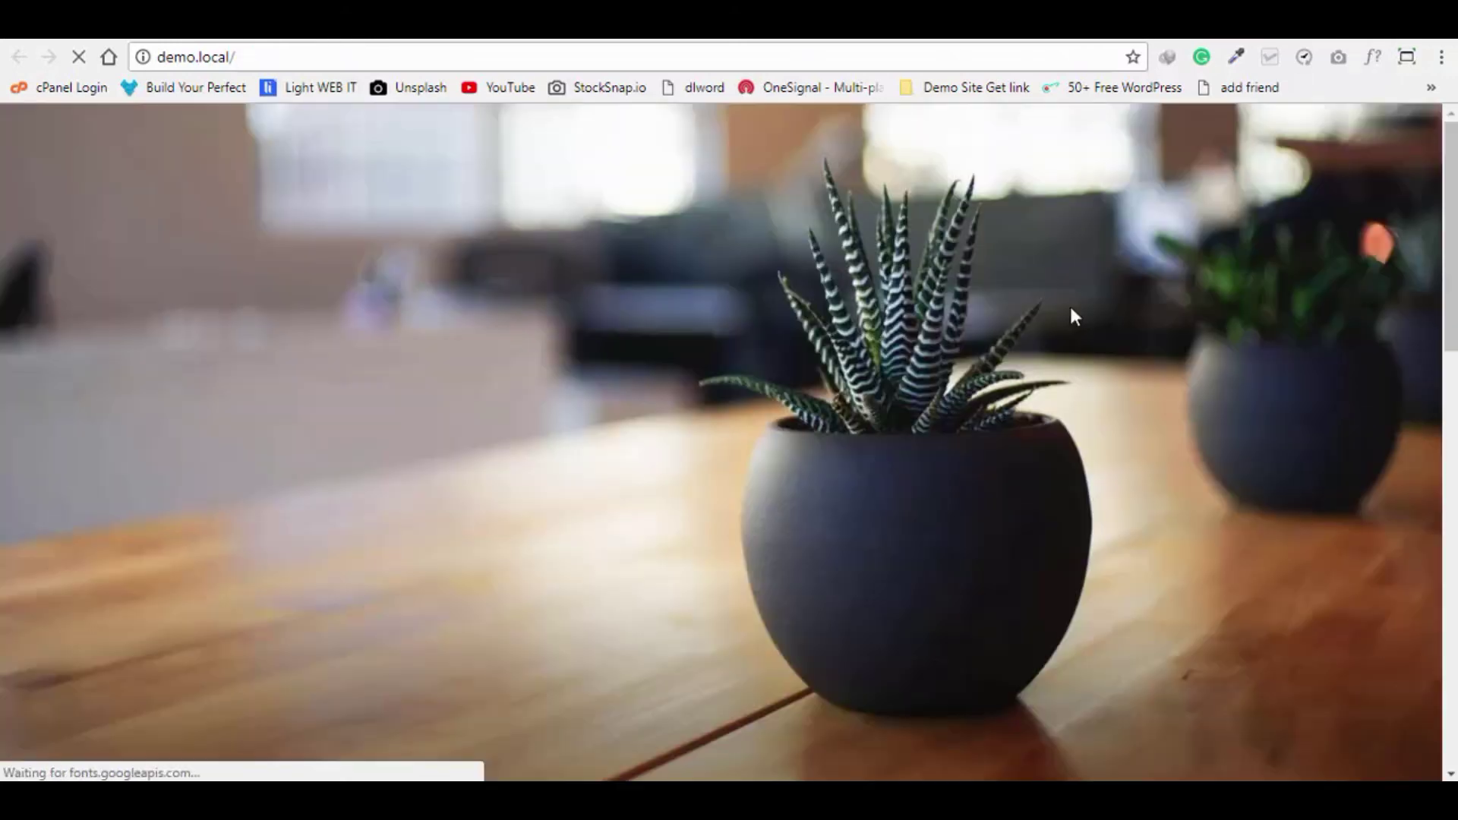
{"action": "scroll", "coordinate": [472, 523], "scroll_direction": "down", "scroll_amount": 10}
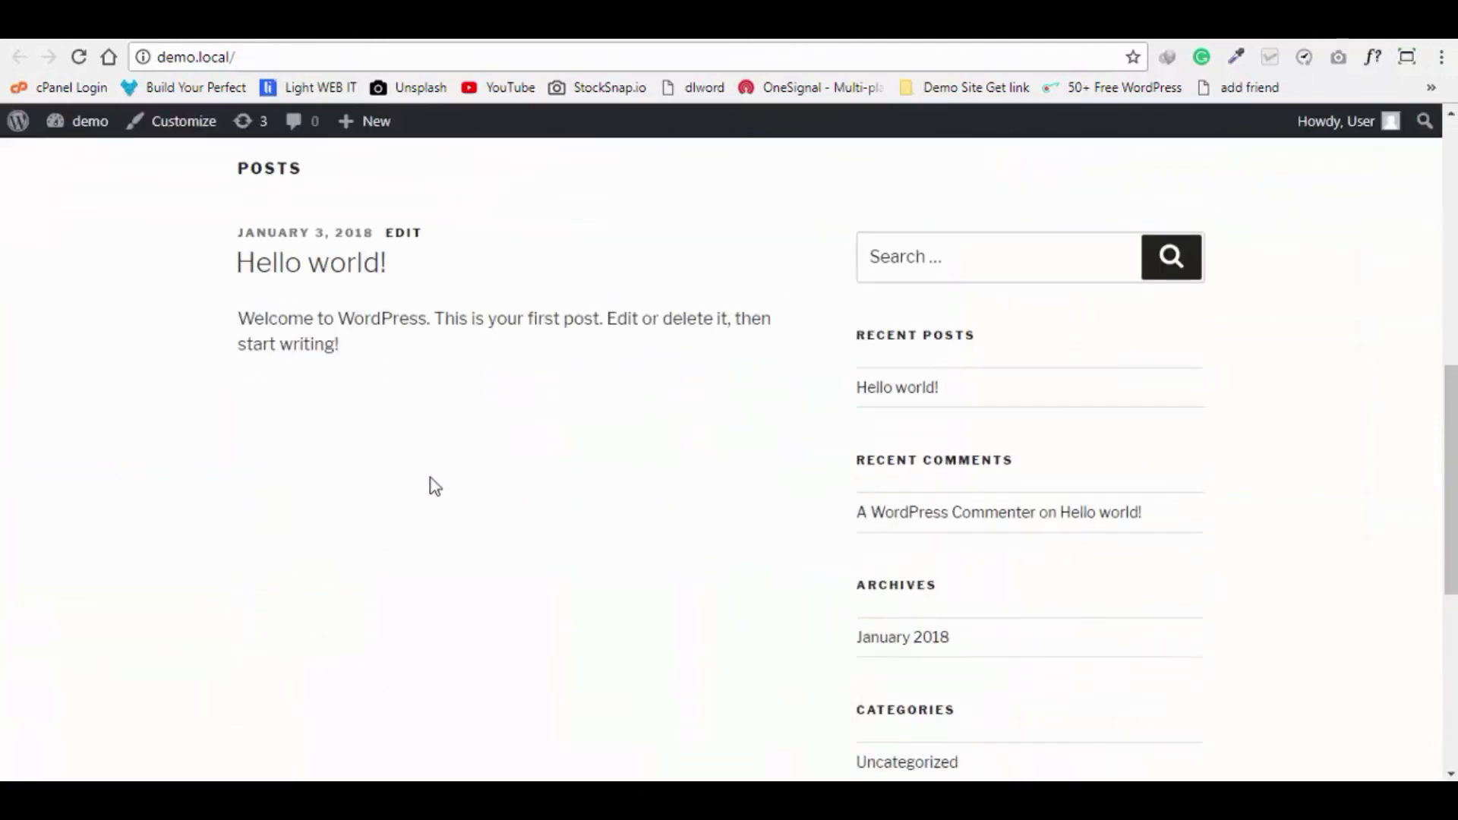
{"action": "scroll", "coordinate": [677, 456], "scroll_direction": "down", "scroll_amount": 6}
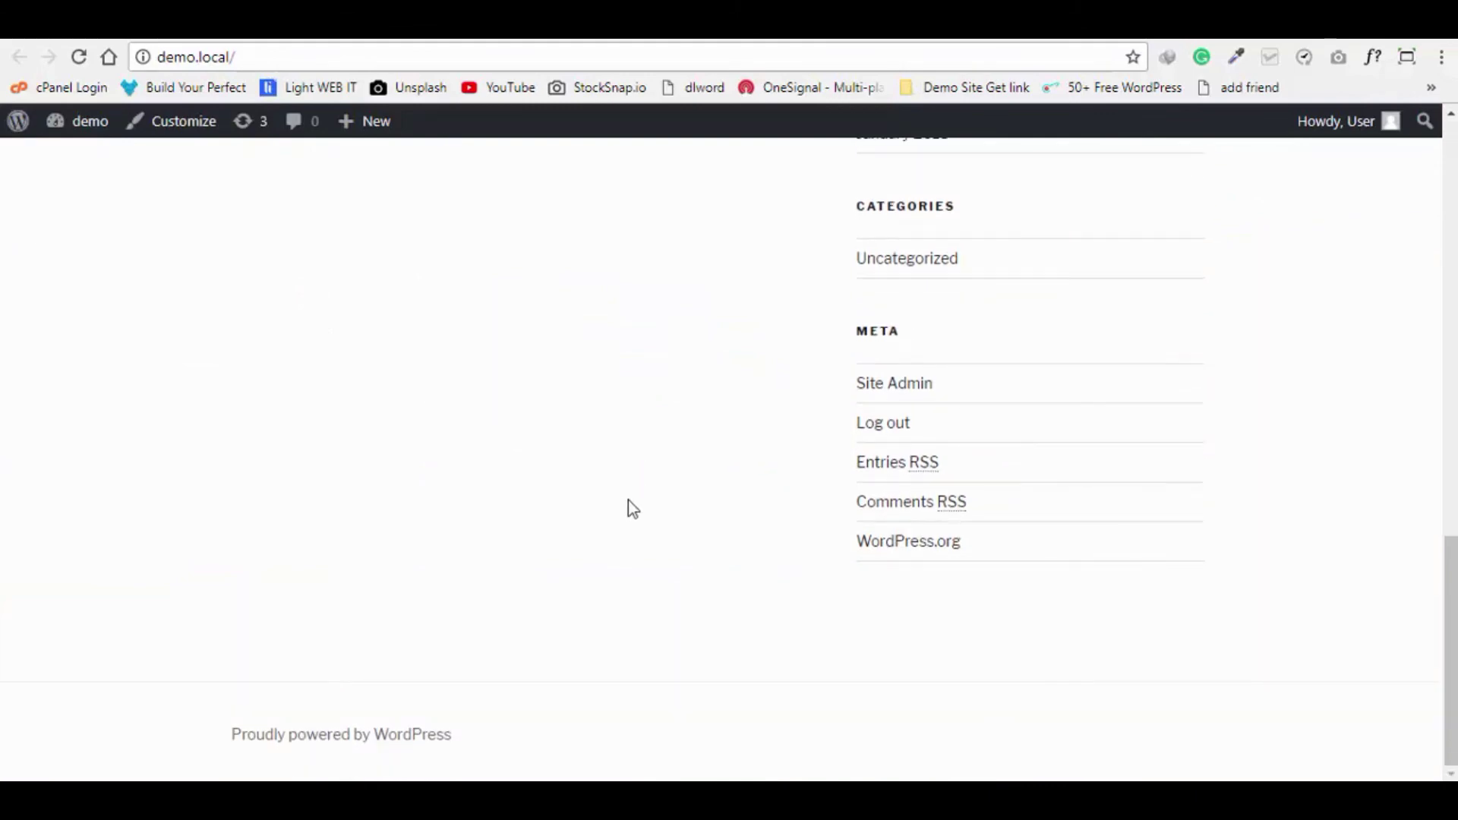
{"action": "scroll", "coordinate": [631, 508], "scroll_direction": "up", "scroll_amount": 15}
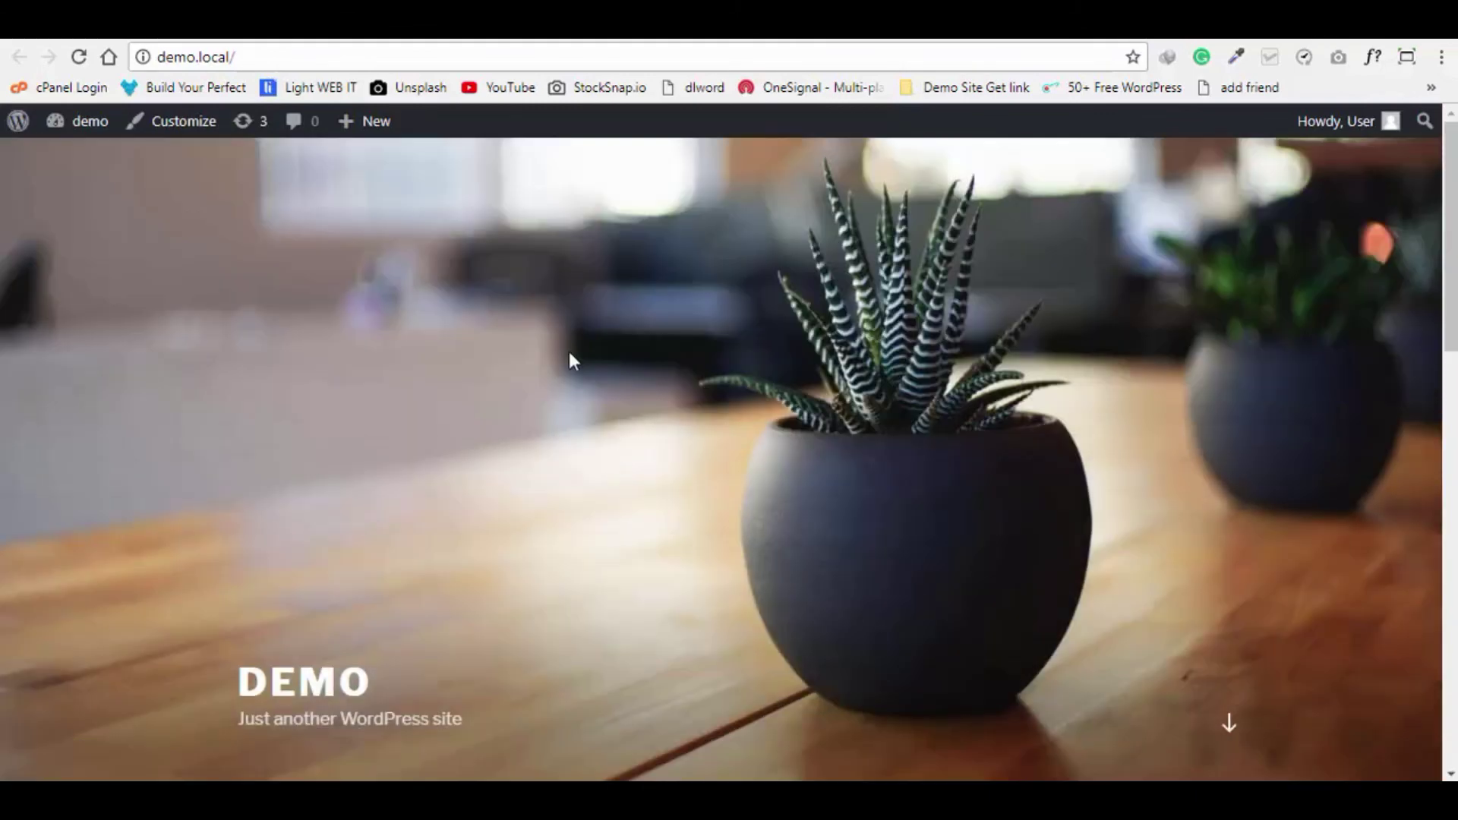
{"action": "scroll", "coordinate": [568, 352], "scroll_direction": "down", "scroll_amount": 4}
{"action": "scroll", "coordinate": [251, 392], "scroll_direction": "down", "scroll_amount": 5}
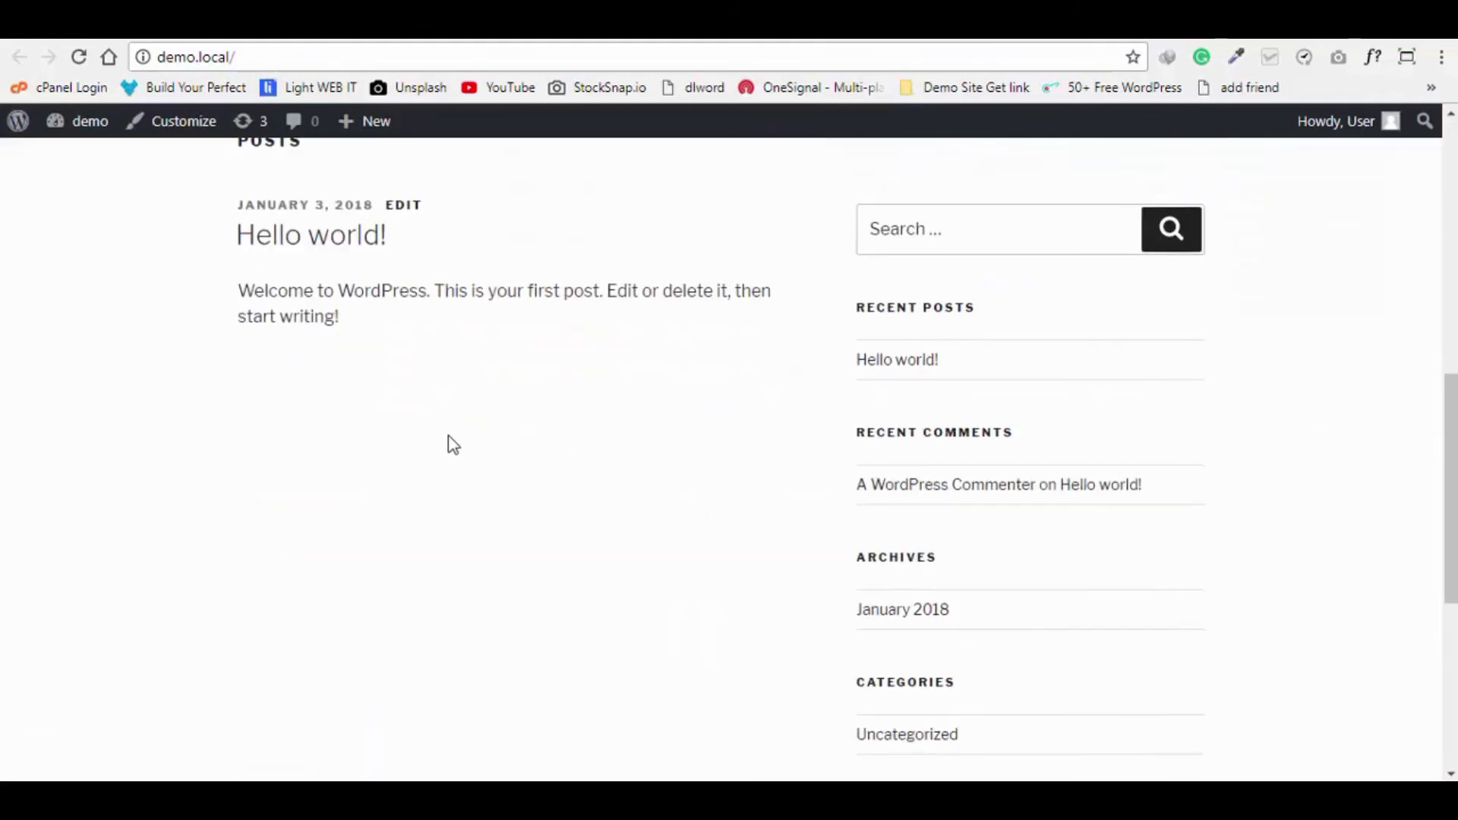
{"action": "scroll", "coordinate": [471, 426], "scroll_direction": "up", "scroll_amount": 10}
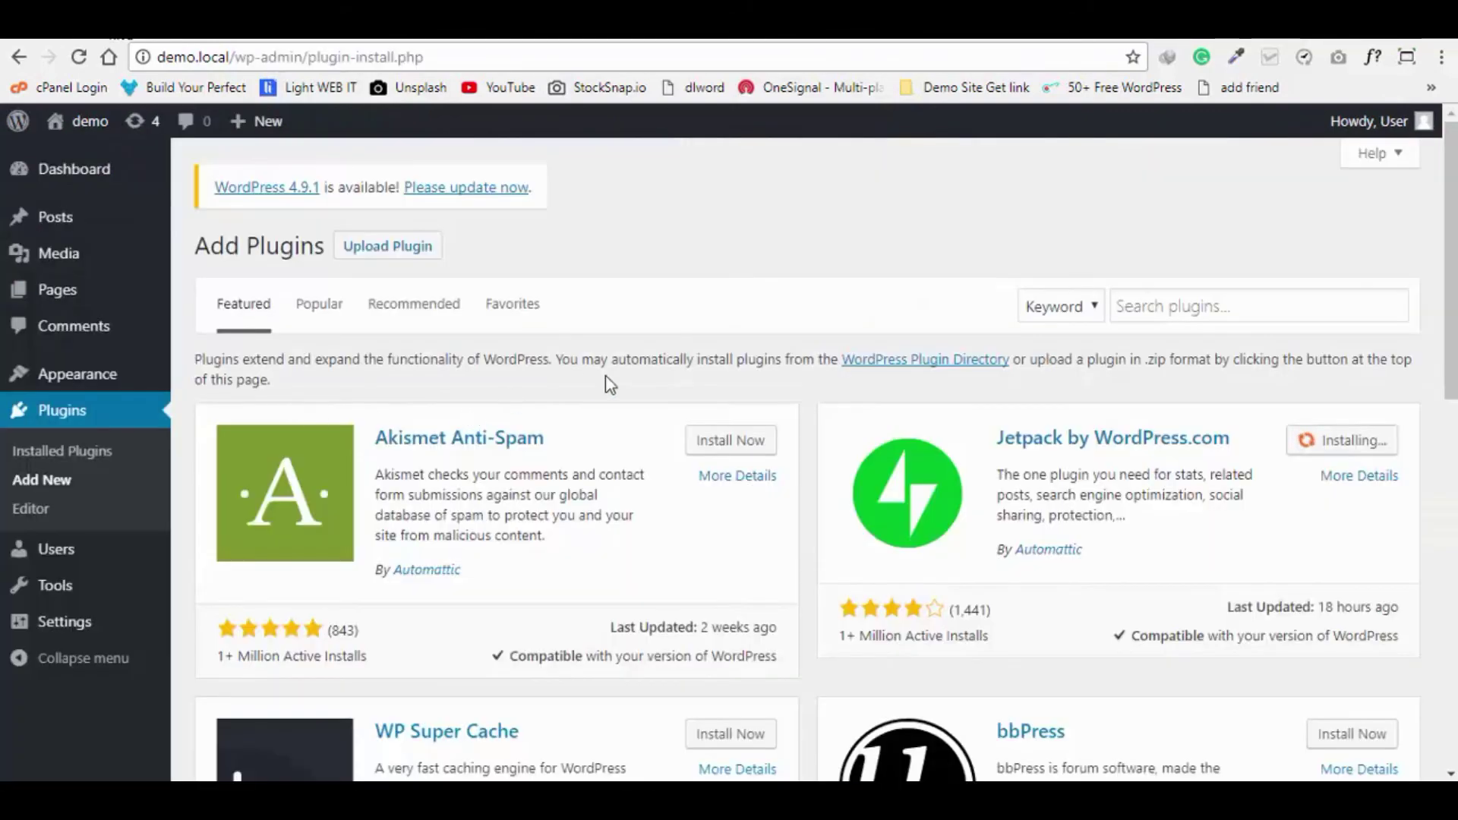
Switch to Local, stop the demo site, and return to the WordPress admin in the browser.
{"action": "scroll", "coordinate": [603, 381], "scroll_direction": "down", "scroll_amount": 8}
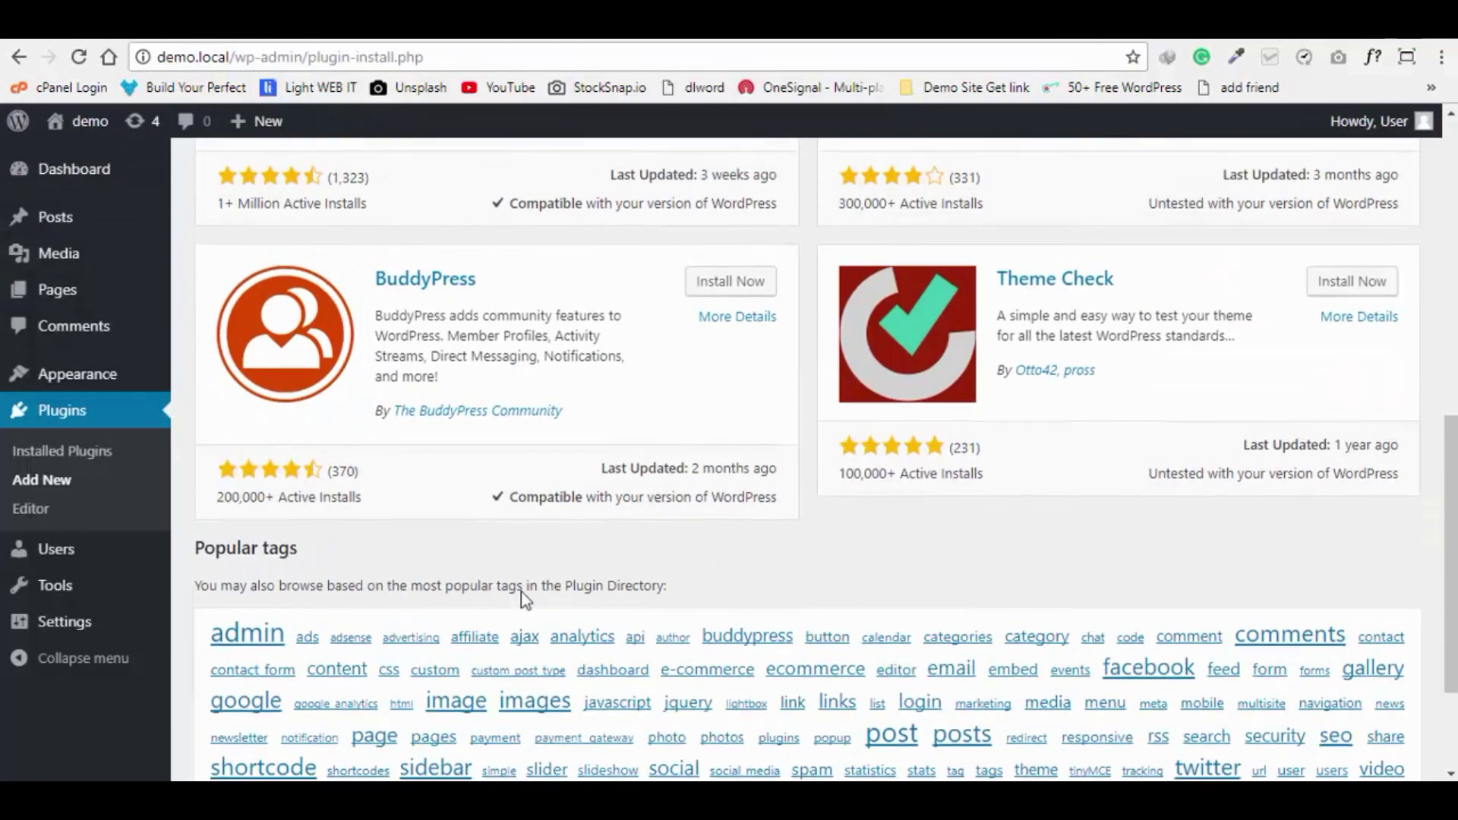
{"action": "scroll", "coordinate": [524, 598], "scroll_direction": "up", "scroll_amount": 10}
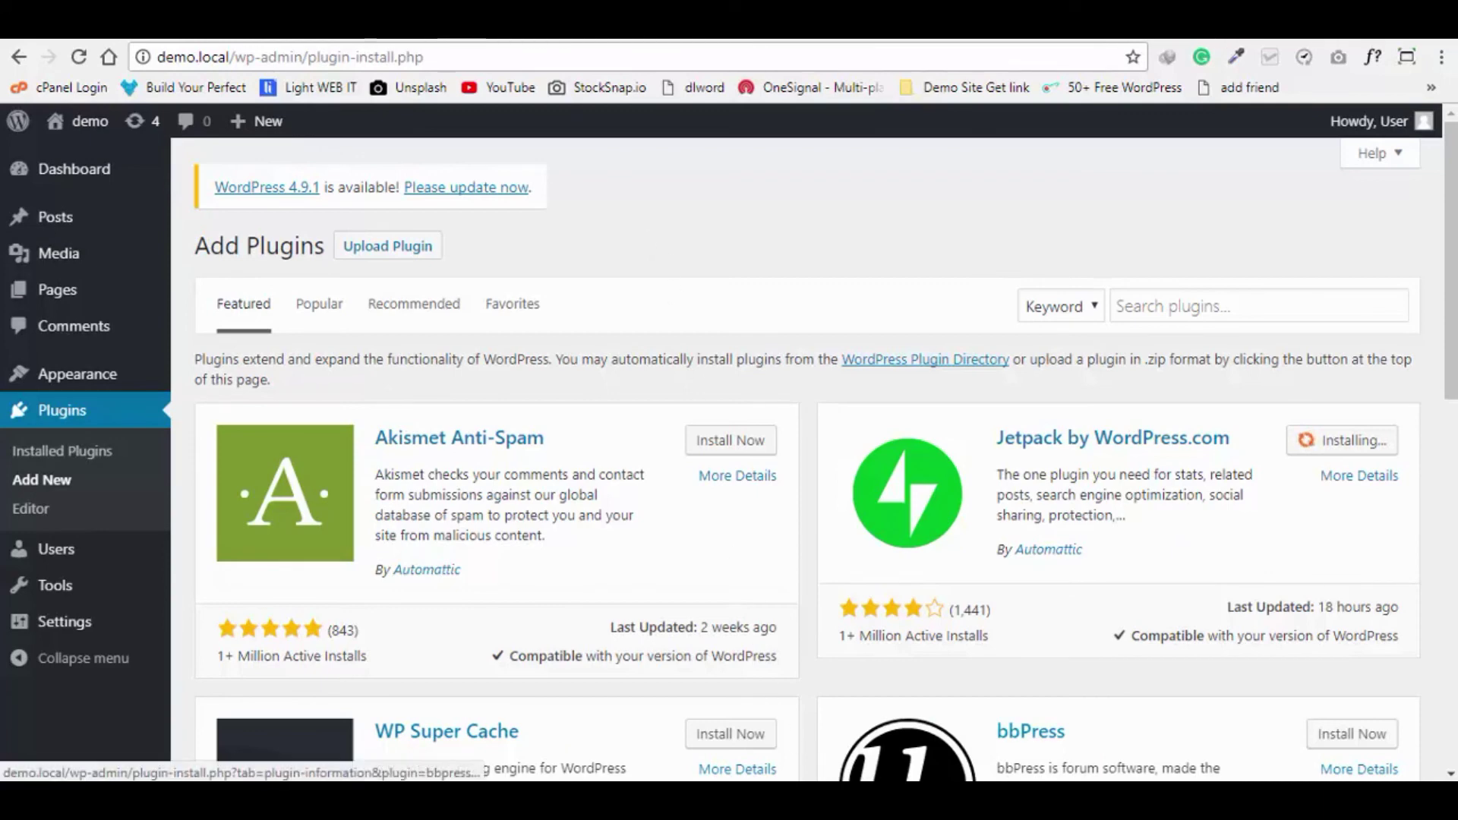
{"action": "key", "text": "alt+Tab"}
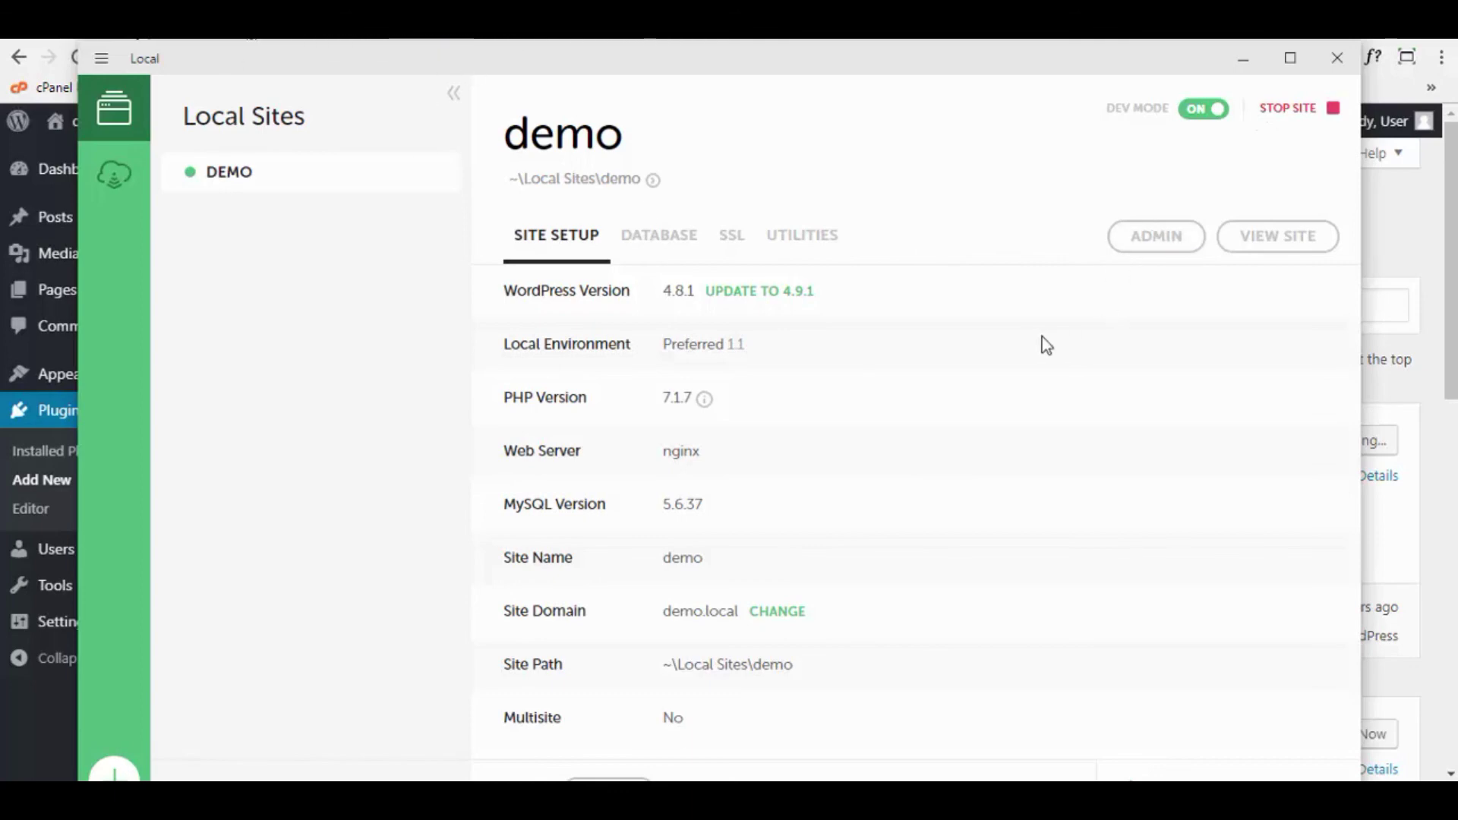
{"action": "left_click", "coordinate": [1298, 113]}
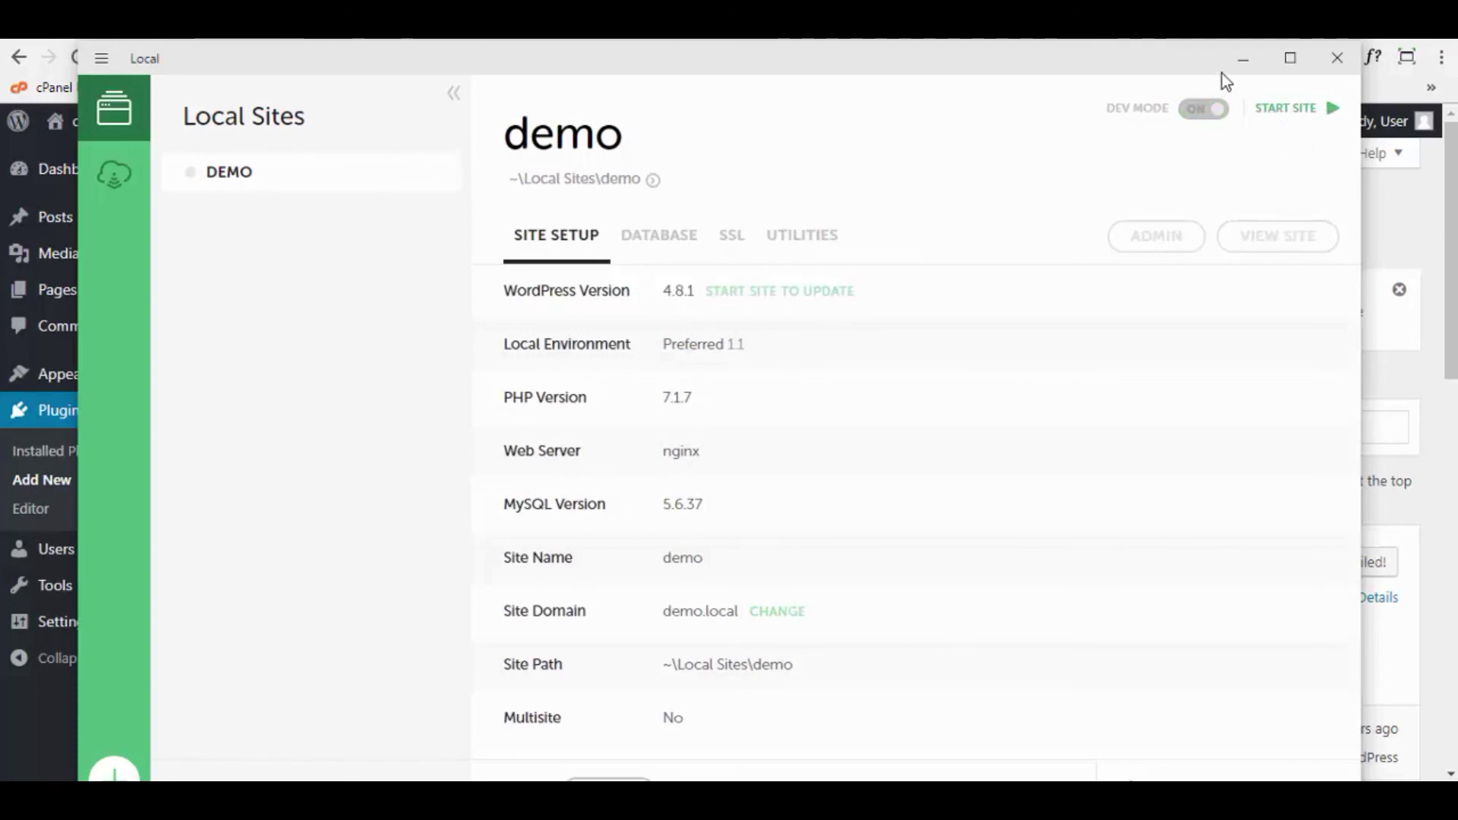
{"action": "left_click", "coordinate": [1241, 60]}
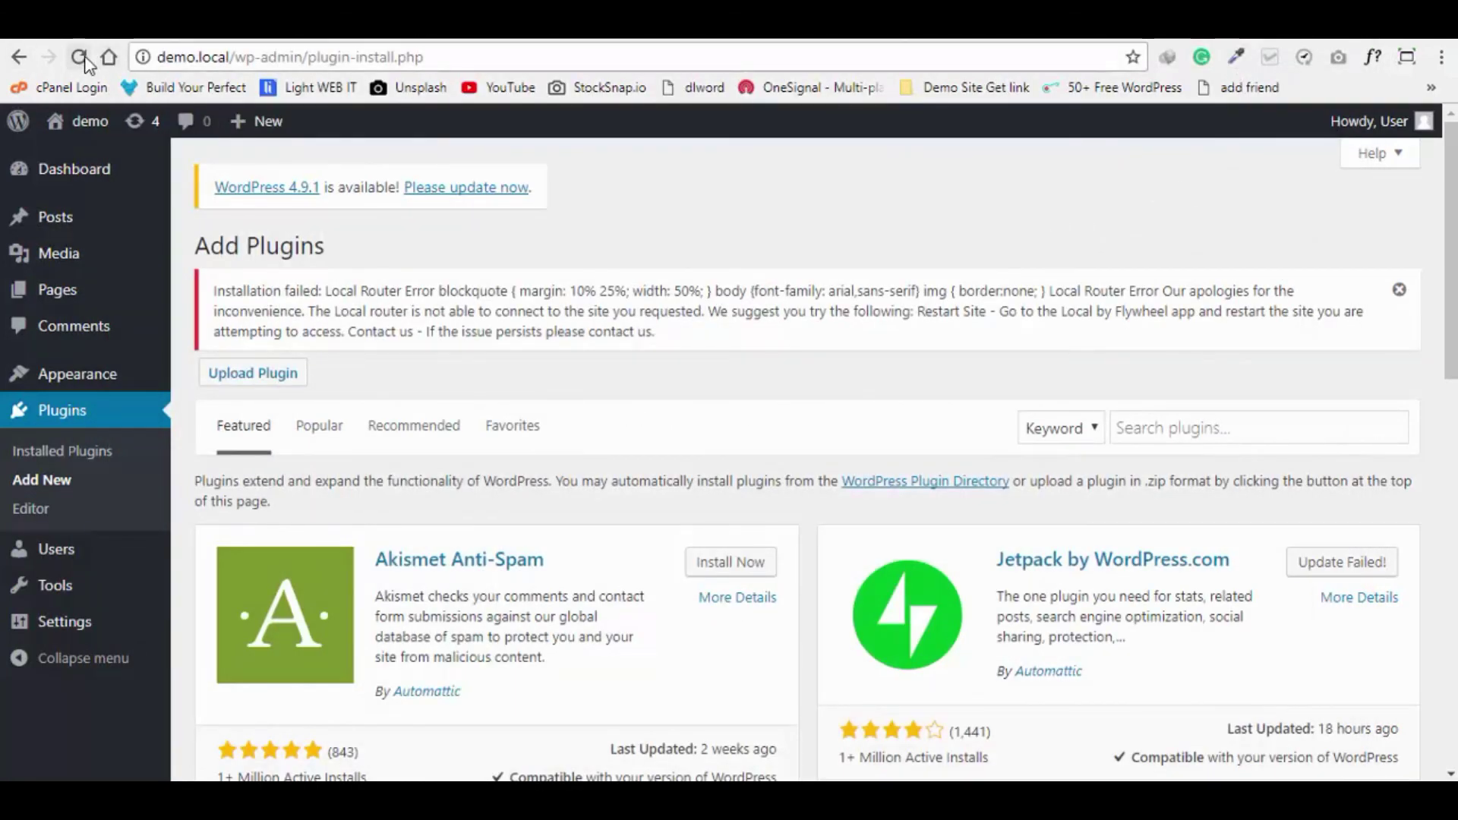
Reload the Add Plugins page, switch to Local to start the demo site again, and return to the browser.
{"action": "left_click", "coordinate": [79, 56]}
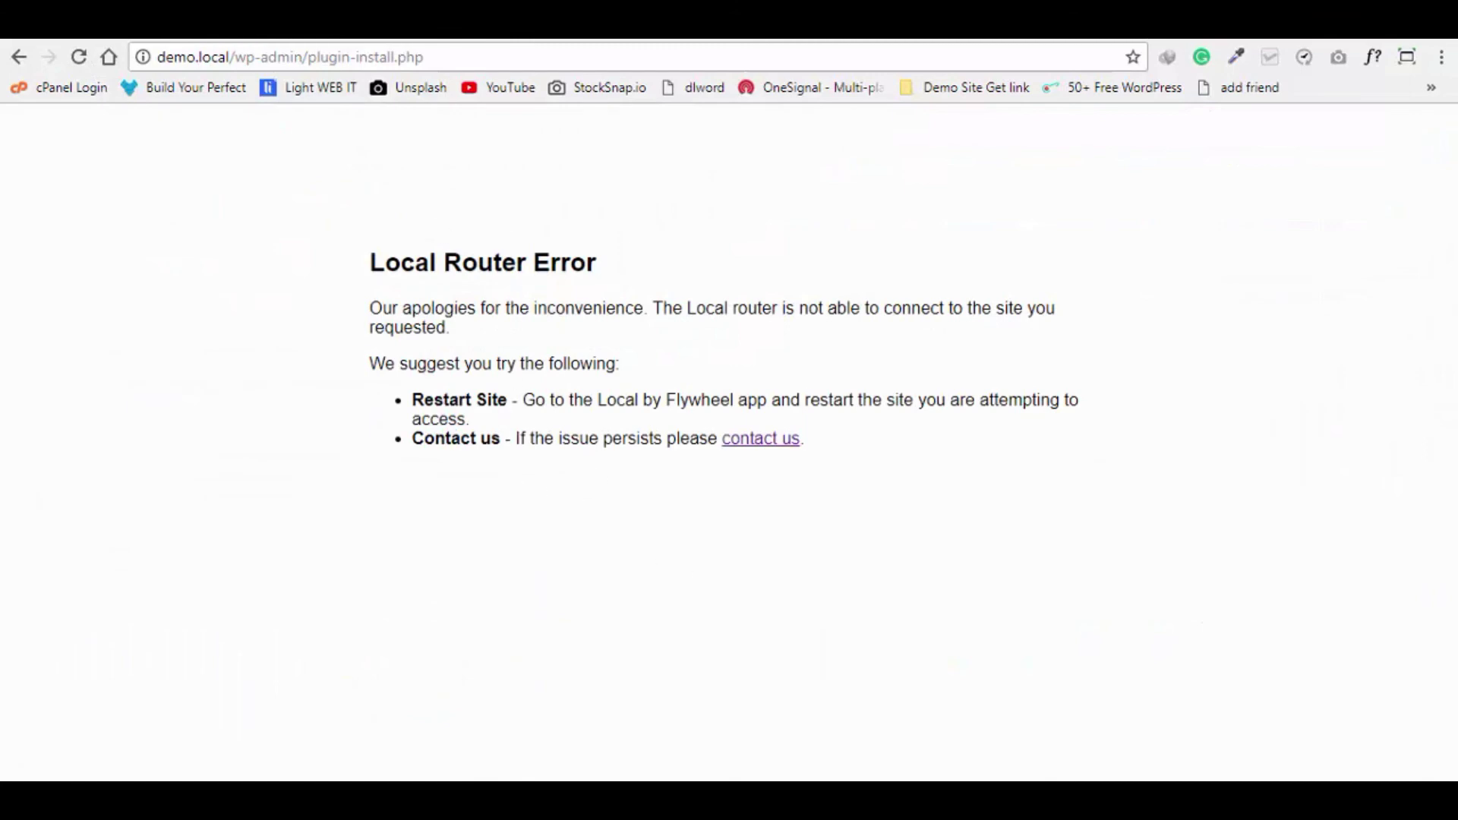
{"action": "key", "text": "alt+Tab"}
{"action": "left_click", "coordinate": [1293, 108]}
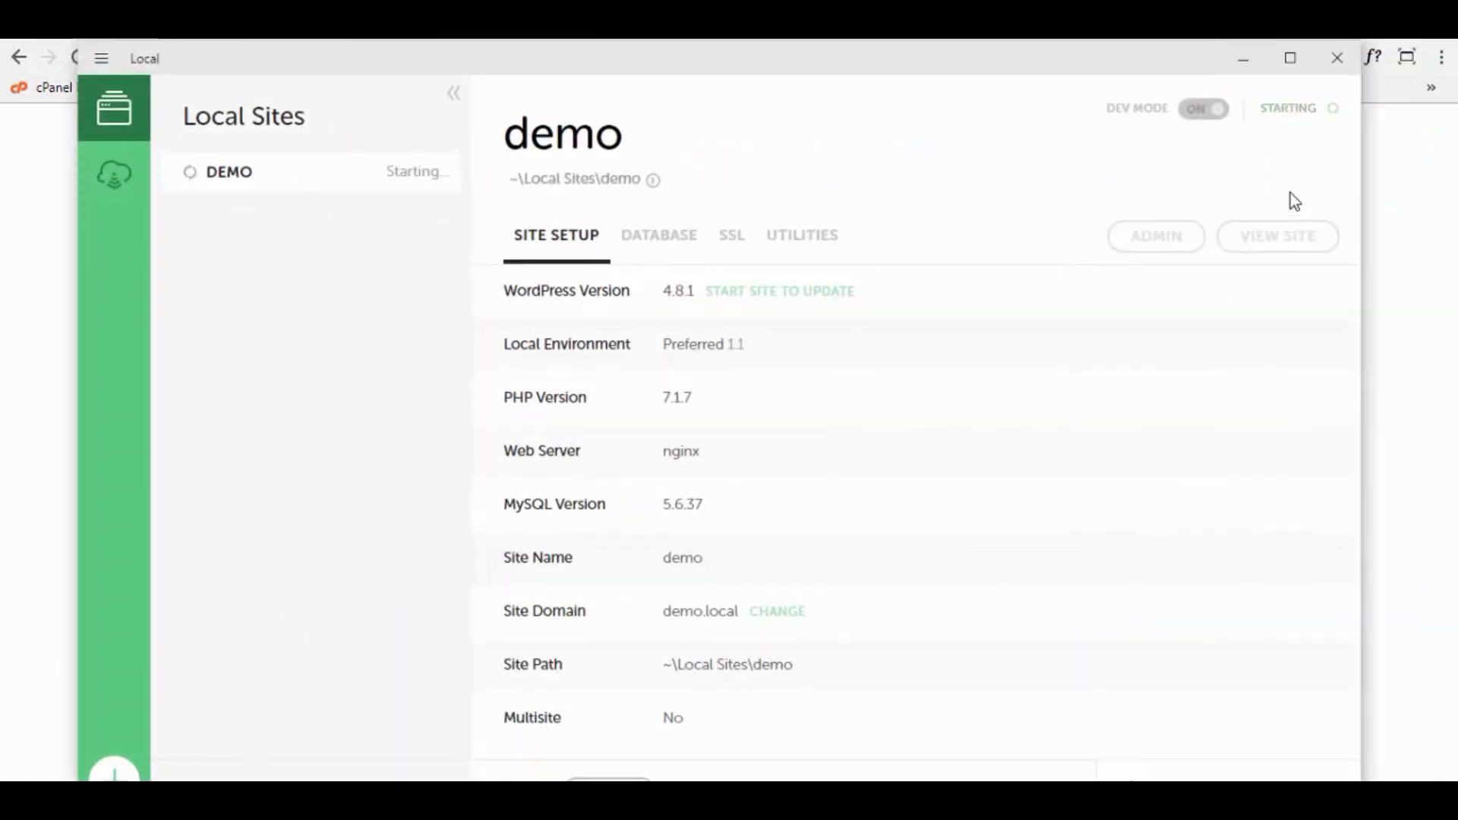
{"action": "left_click", "coordinate": [76, 236]}
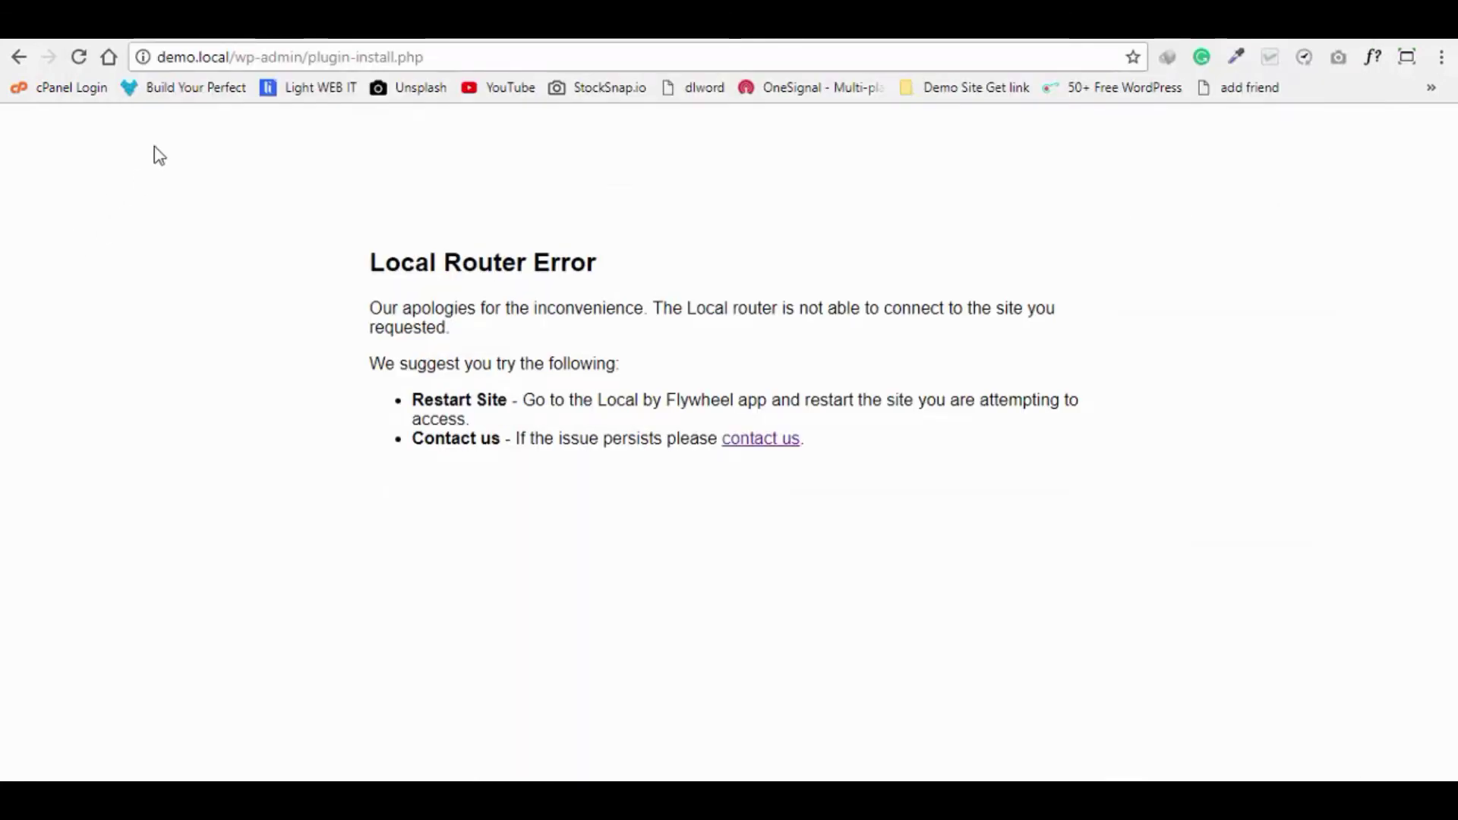
Reload the WordPress admin page, and look through the demo site's home page and the featured plugins on Add Plugins.
{"action": "left_click", "coordinate": [78, 57]}
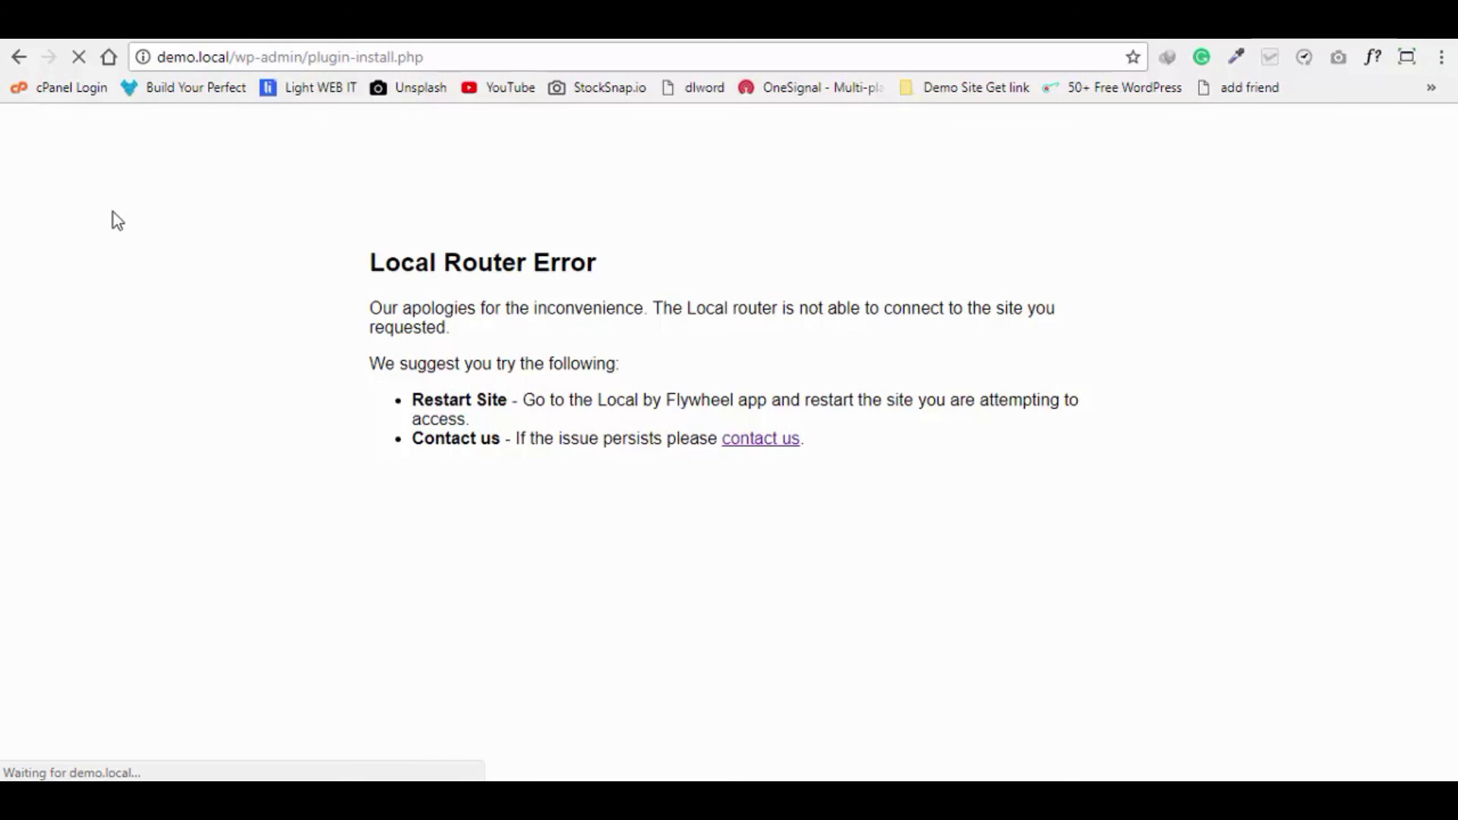
{"action": "left_click", "coordinate": [298, 35]}
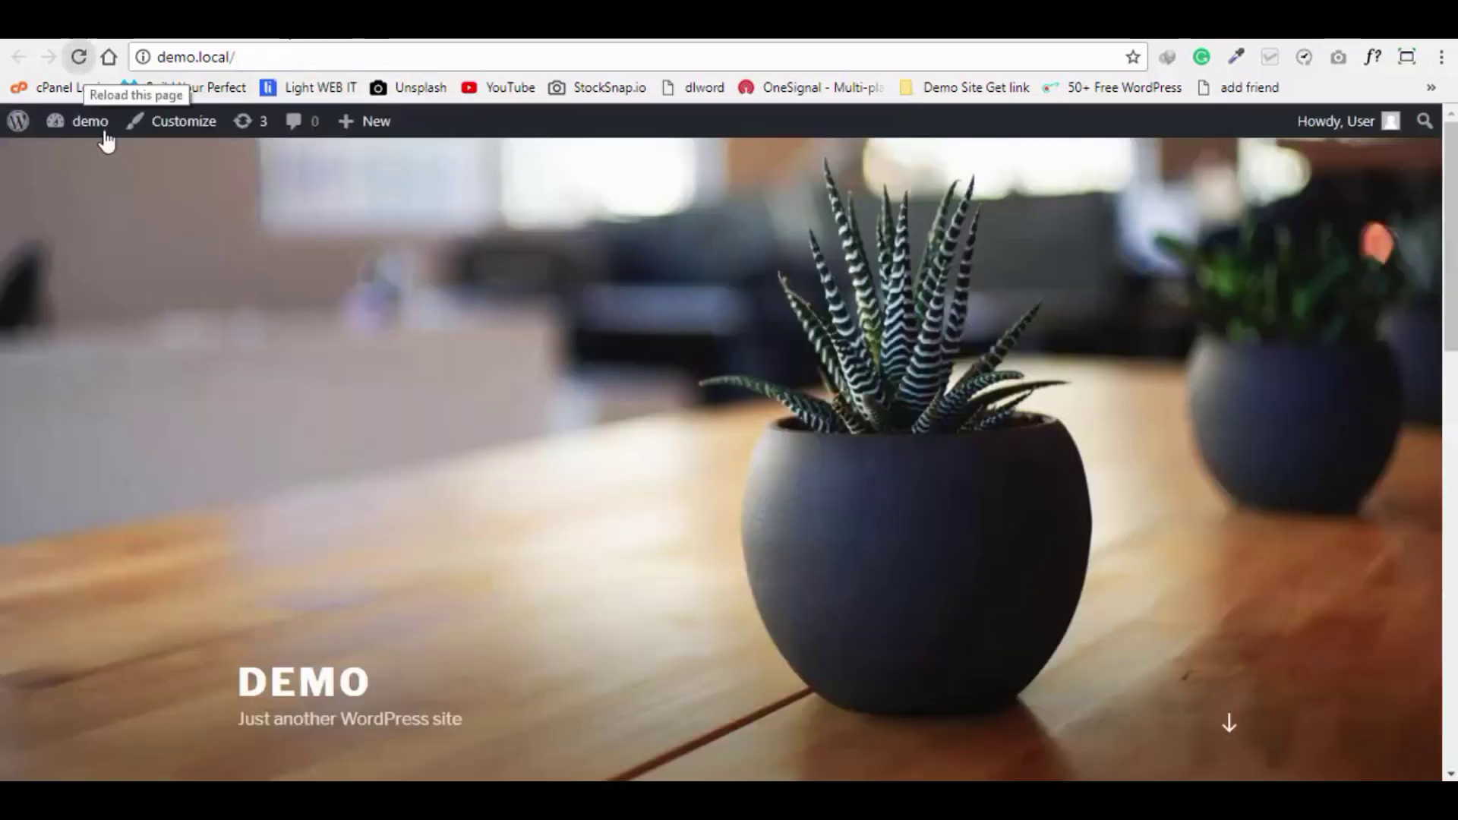
{"action": "scroll", "coordinate": [385, 408], "scroll_direction": "down", "scroll_amount": 8}
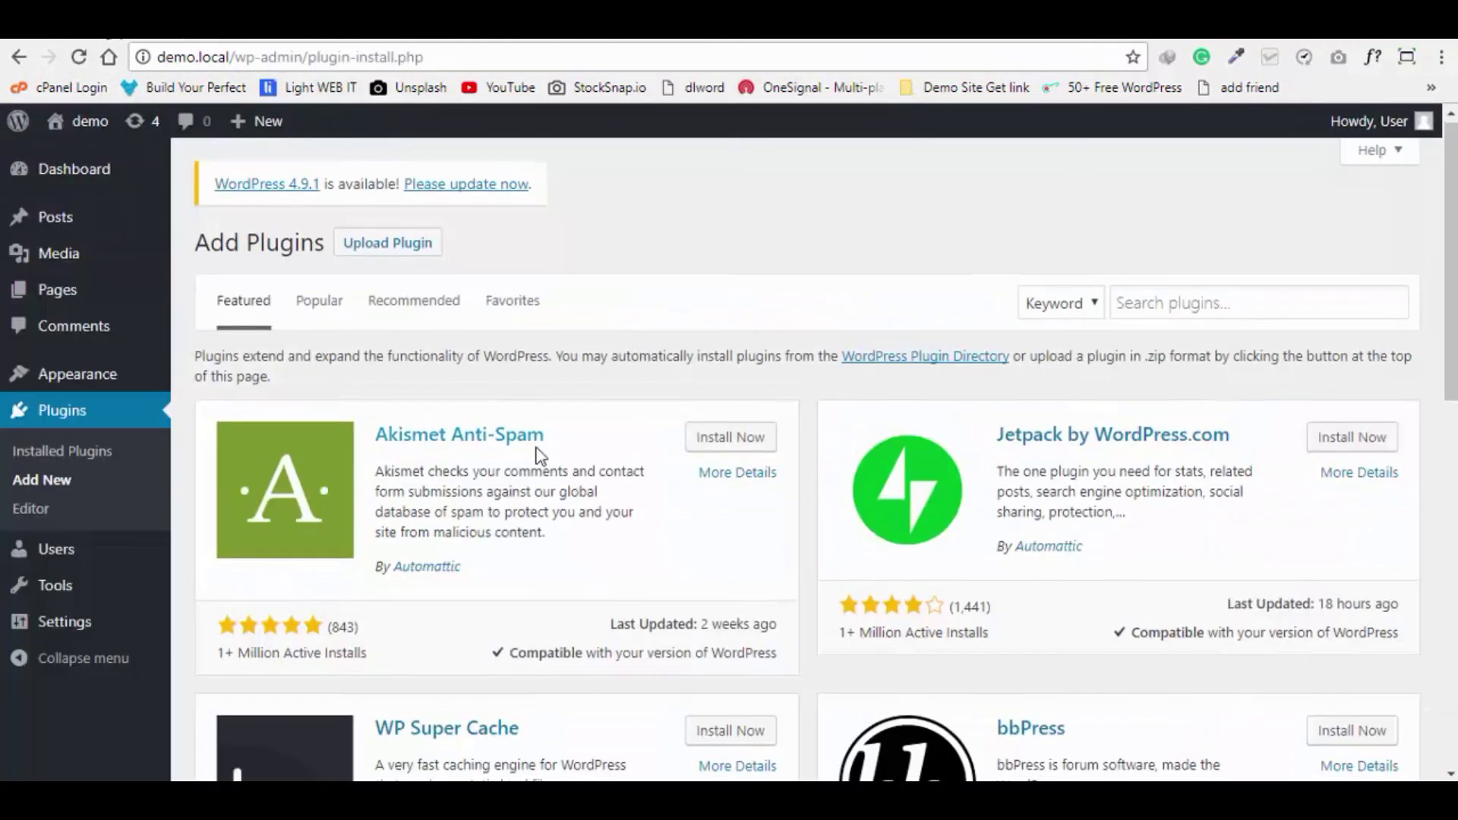
{"action": "scroll", "coordinate": [522, 600], "scroll_direction": "down", "scroll_amount": 7}
{"action": "scroll", "coordinate": [522, 600], "scroll_direction": "down", "scroll_amount": 7}
{"action": "scroll", "coordinate": [511, 625], "scroll_direction": "up", "scroll_amount": 14}
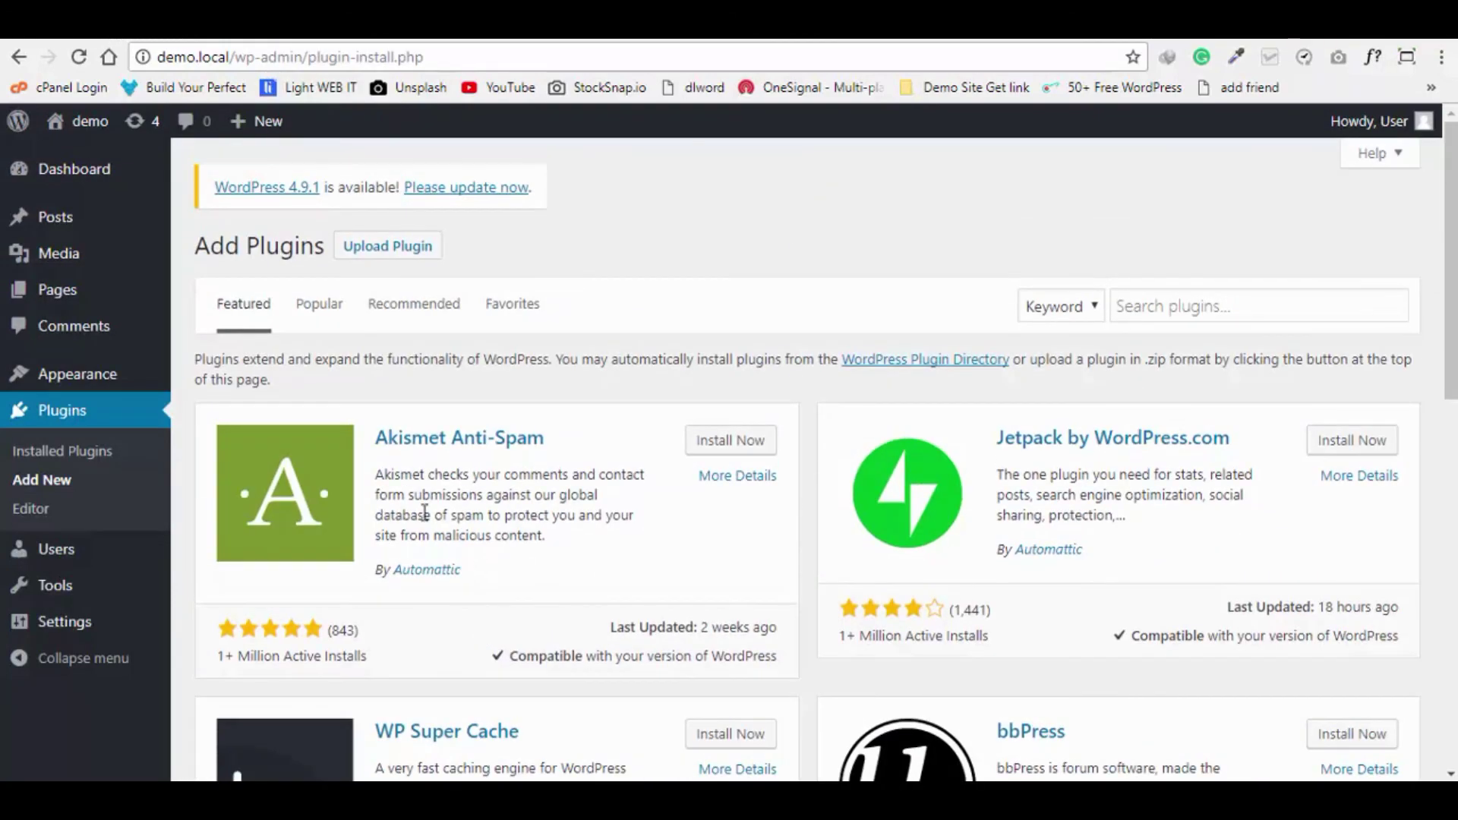
{"action": "scroll", "coordinate": [831, 472], "scroll_direction": "down", "scroll_amount": 5}
{"action": "scroll", "coordinate": [843, 516], "scroll_direction": "up", "scroll_amount": 5}
Switch to Local to check the demo site's running state and setup details, and minimize its window.
{"action": "left_click", "coordinate": [912, 800]}
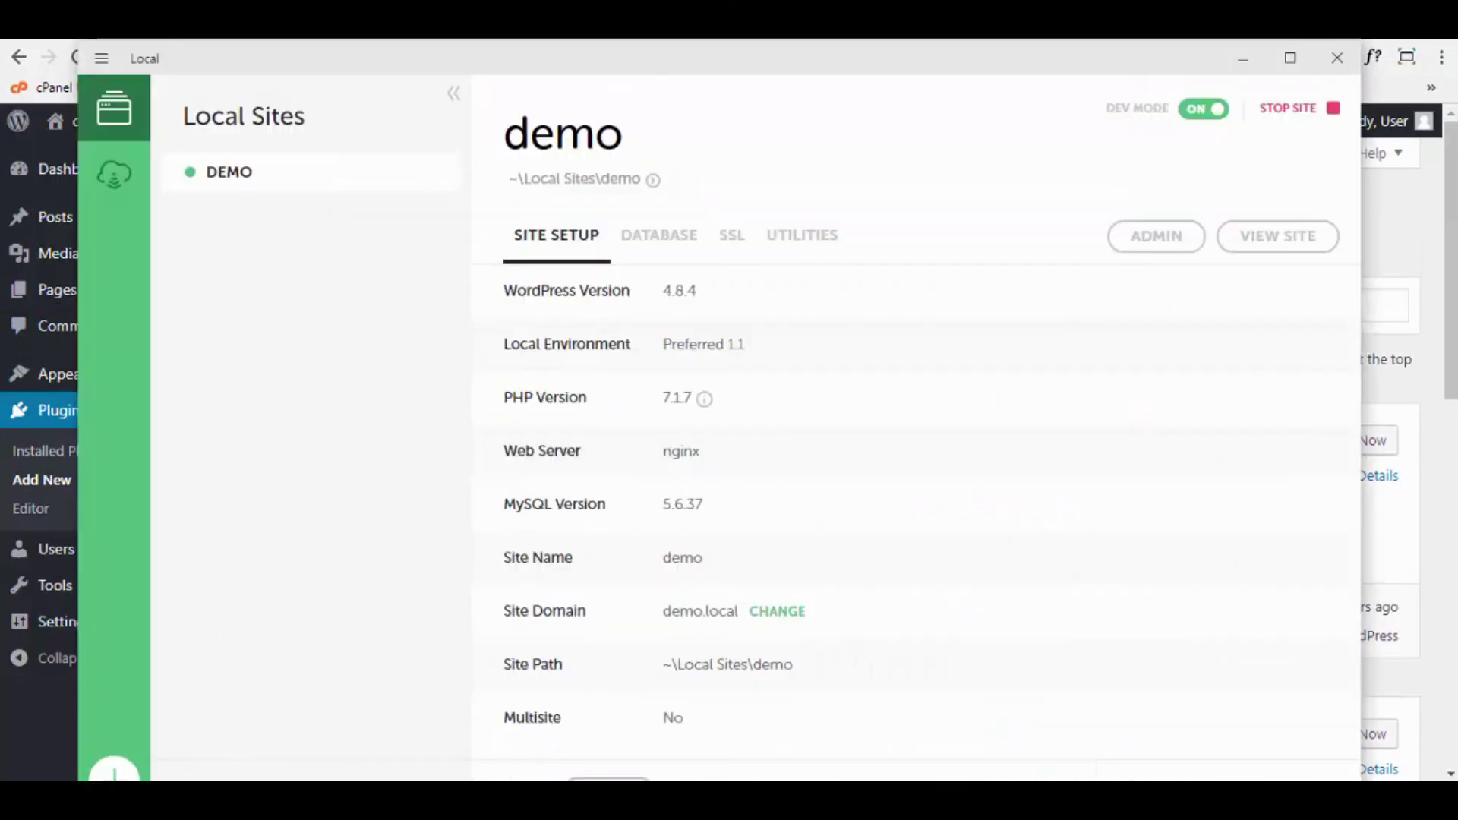
{"action": "left_click", "coordinate": [1243, 64]}
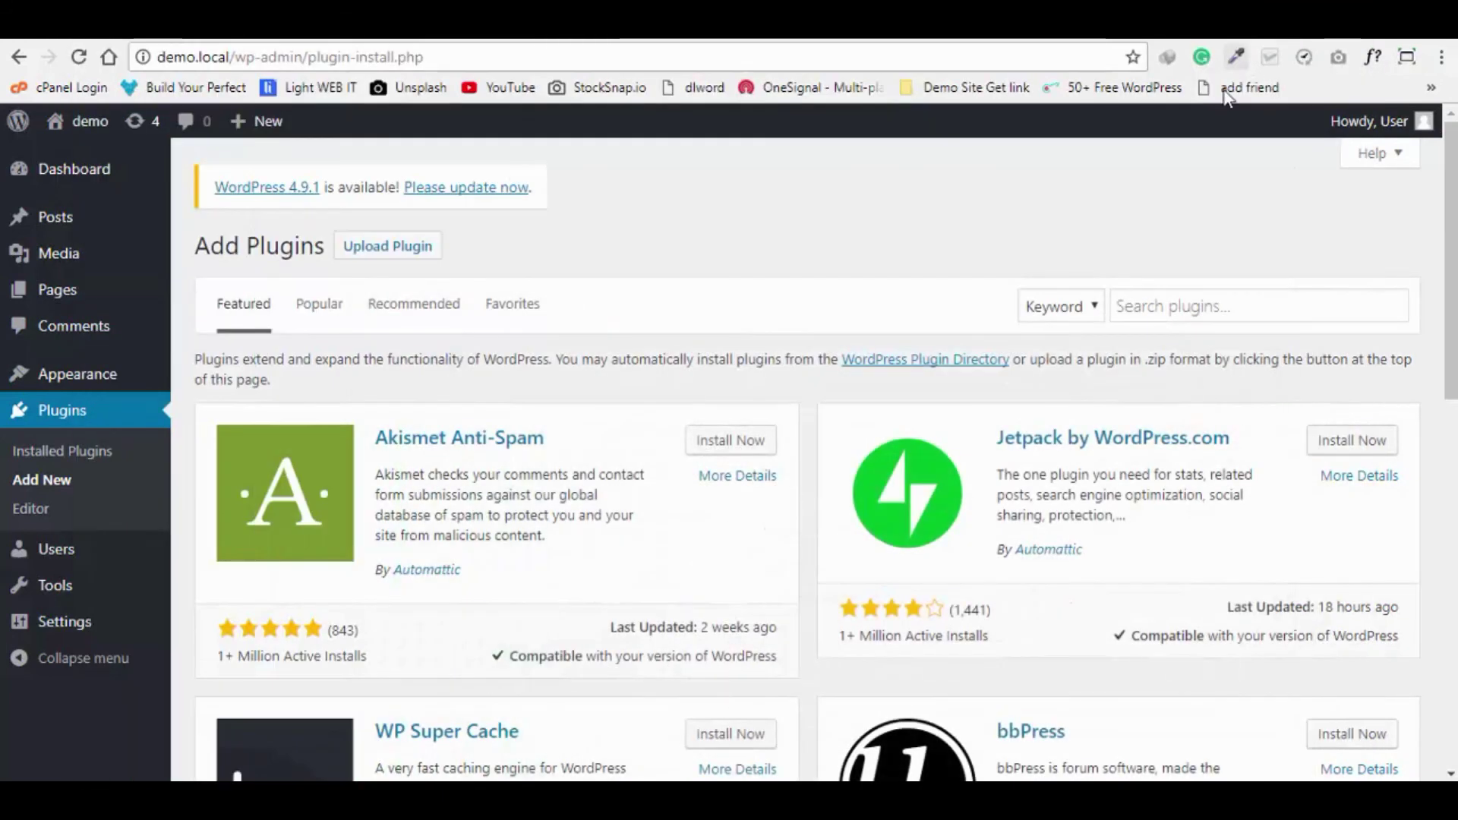